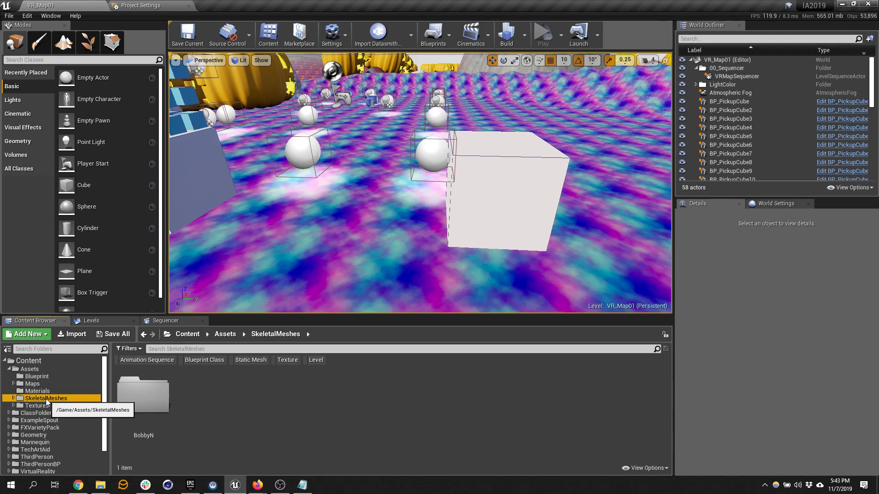
# Open the BobbyNewport skeletal mesh from the BobbyN folder and dock its editor among the main window's tabs for a closer look.
pyautogui.doubleClick(139, 389)
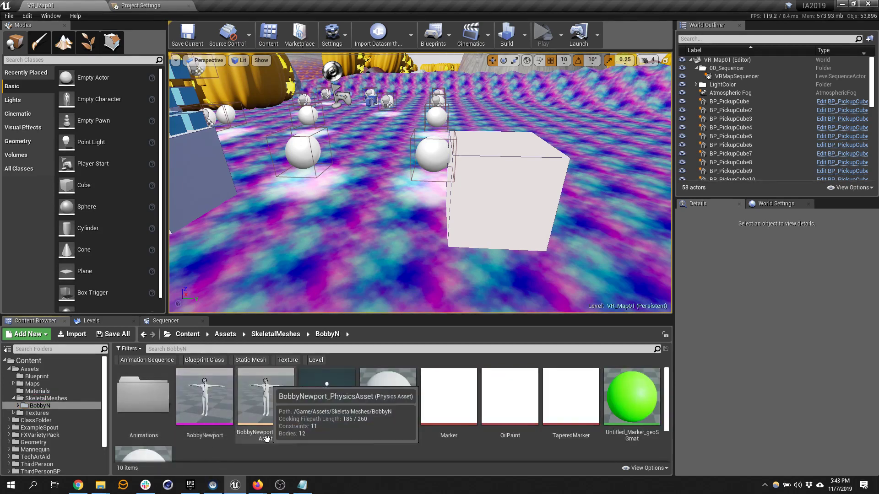
pyautogui.scroll(-1, 243, 413)
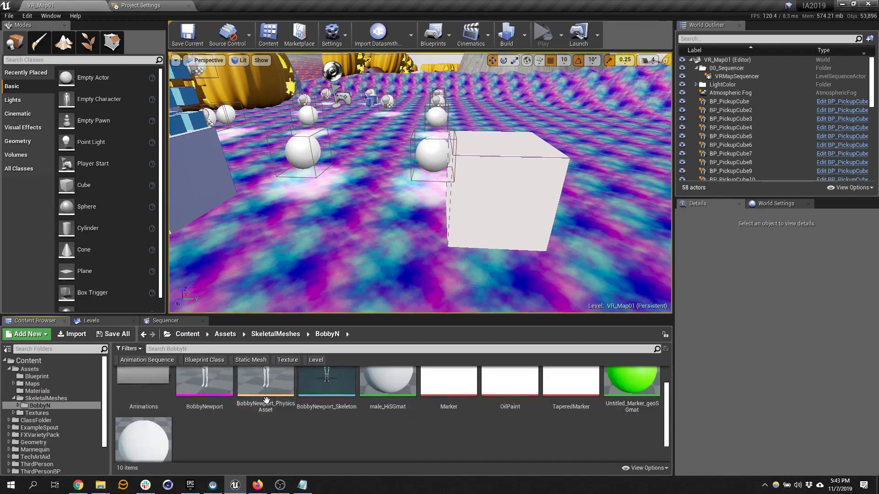
pyautogui.doubleClick(213, 392)
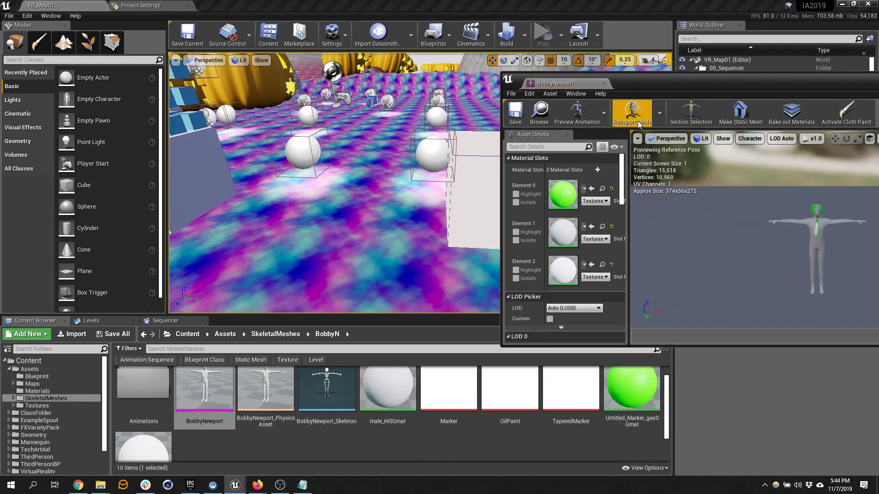
pyautogui.moveTo(507, 75); pyautogui.dragTo(247, 7)
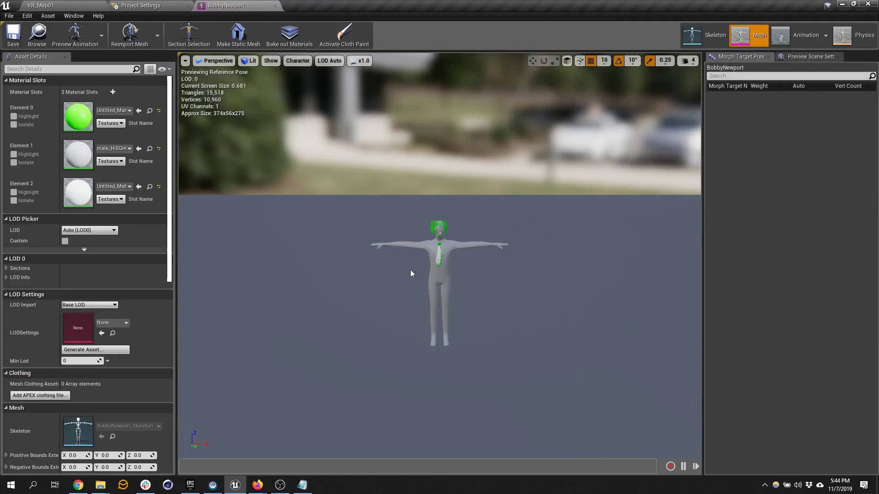
pyautogui.scroll(5, 411, 273)
pyautogui.scroll(-3, 443, 208)
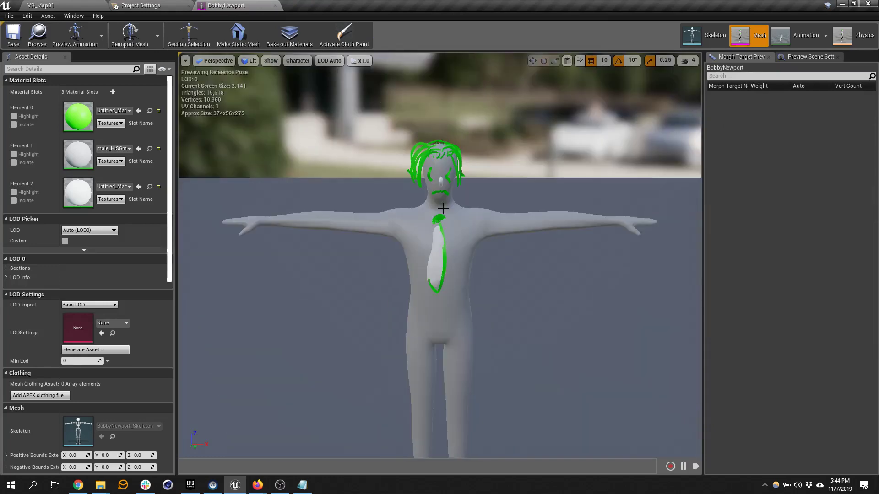
# Return to the VR_Map01 level and open the drunk_idle sequence from BobbyN's Animations folder.
pyautogui.click(73, 5)
pyautogui.doubleClick(162, 368)
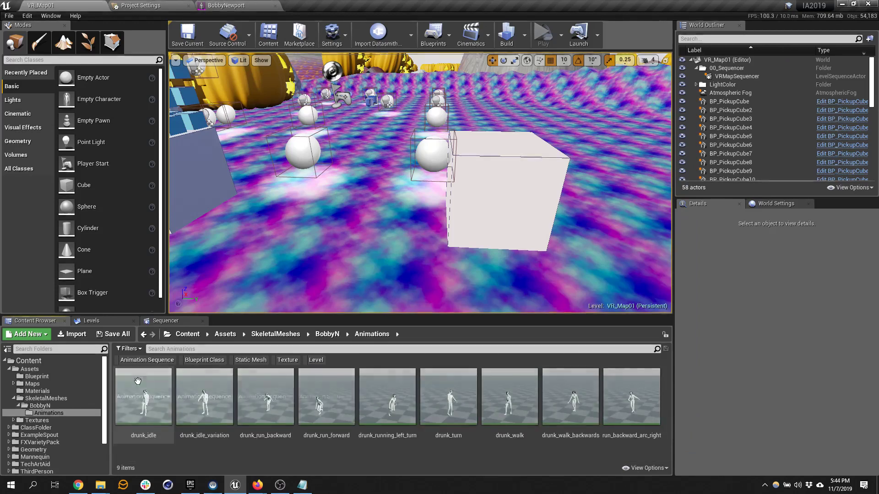
pyautogui.moveTo(290, 399)
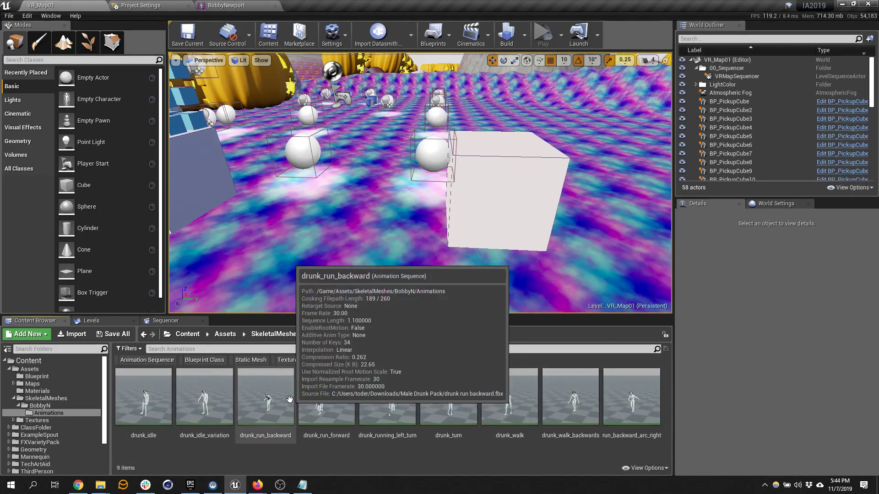
pyautogui.moveTo(155, 391)
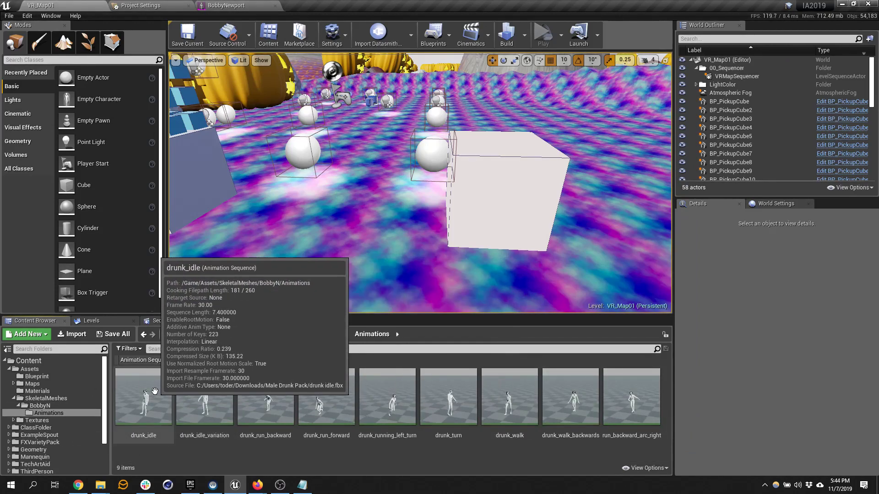
pyautogui.doubleClick(154, 391)
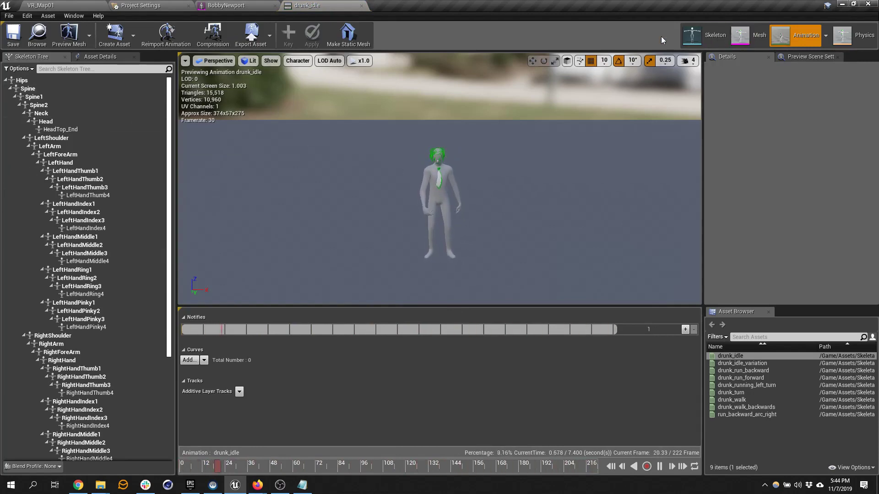
# Review the character's skeleton bone tree, mesh, animation and physics asset in their respective editor modes.
pyautogui.click(708, 43)
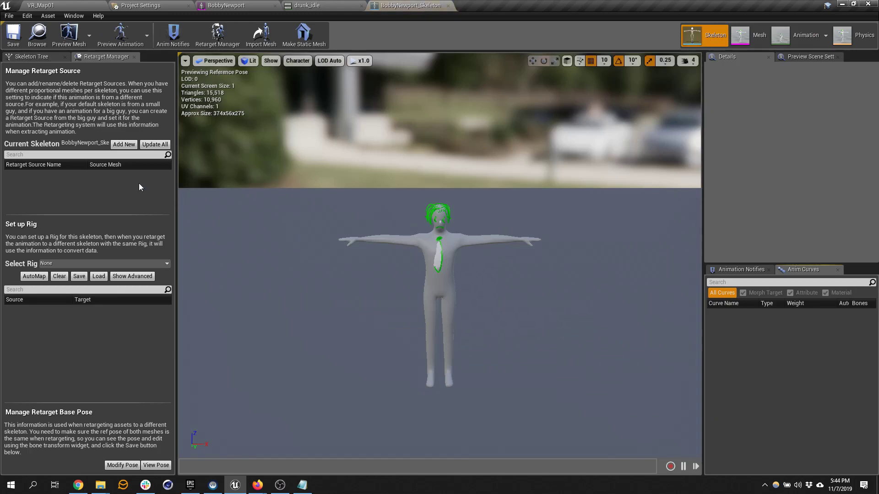
pyautogui.click(34, 57)
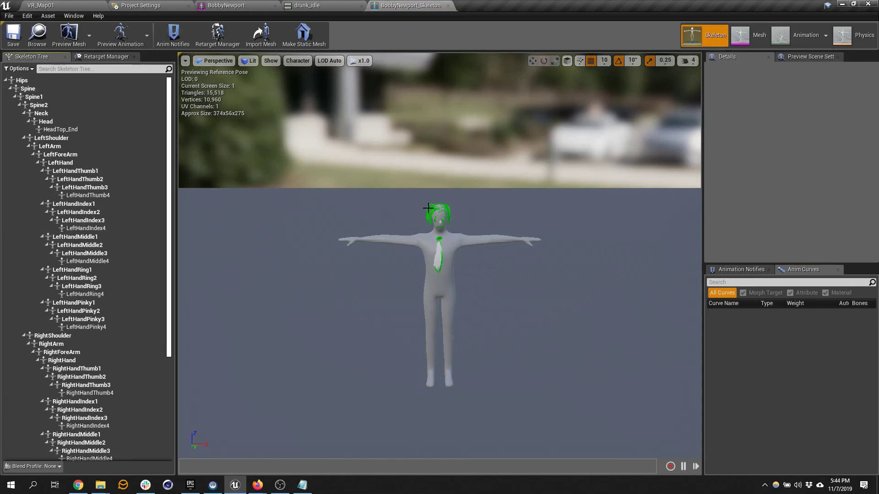
pyautogui.click(748, 35)
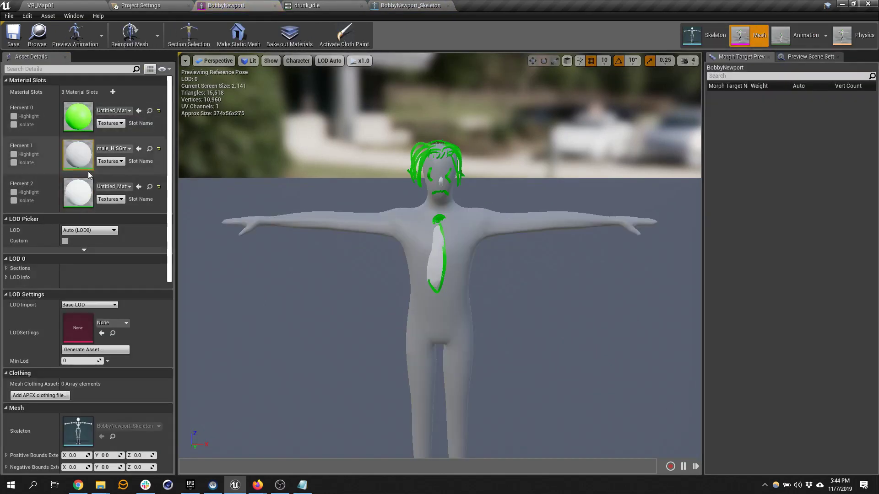
pyautogui.click(806, 37)
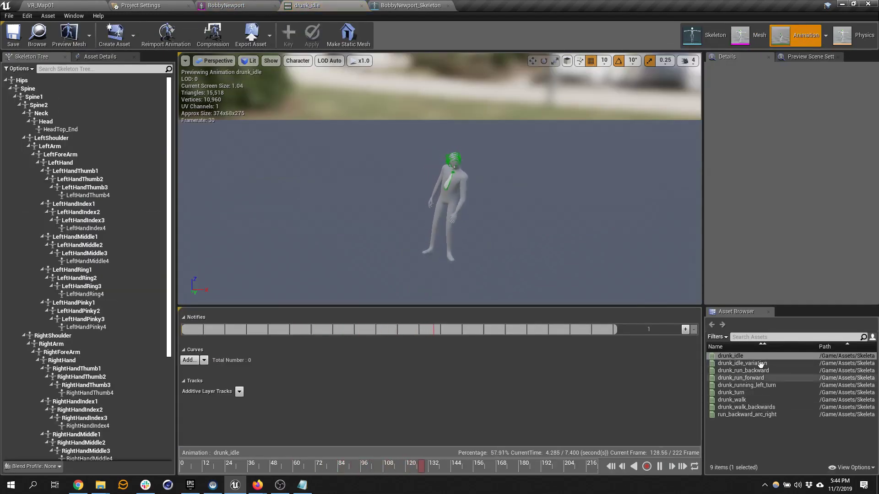
pyautogui.click(854, 36)
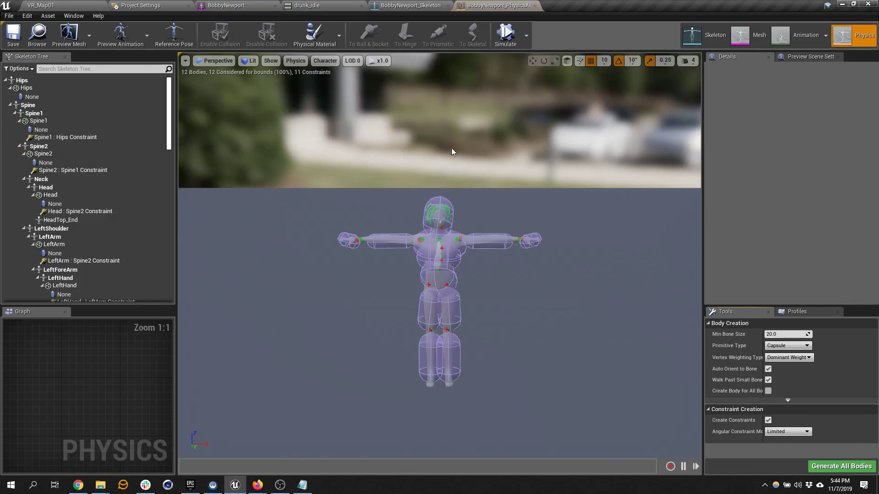
# Run and stop the physics simulation on the BobbyNewport physics asset, and return to the drunk_idle animation.
pyautogui.click(506, 33)
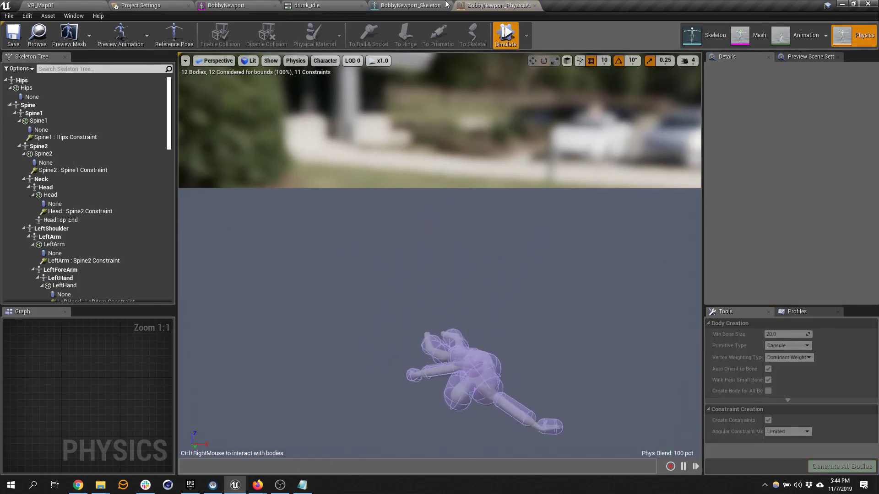
pyautogui.click(502, 37)
pyautogui.click(788, 33)
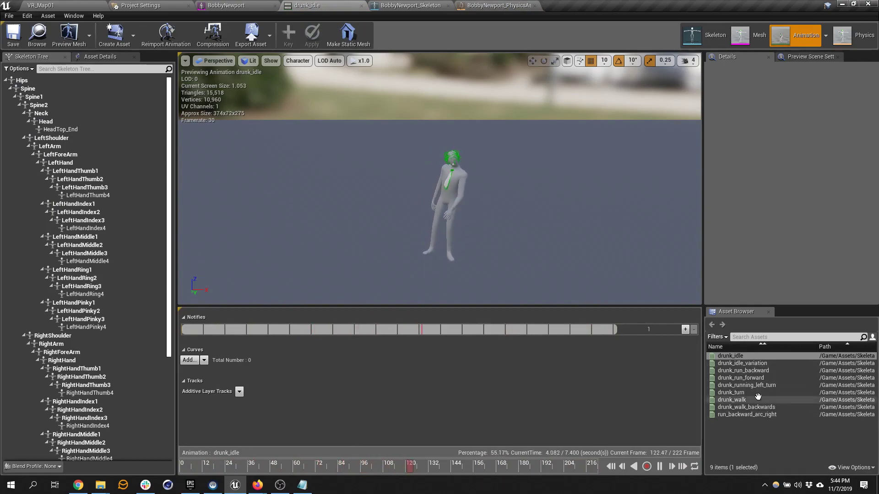
# Return to the VR_Map01 level, check its existing cinematics and select the VRMapSequencer level sequence actor.
pyautogui.click(23, 4)
pyautogui.moveTo(531, 248)
pyautogui.mouseDown(button='right')
pyautogui.moveTo(462, 229)
pyautogui.moveTo(476, 193)
pyautogui.moveTo(431, 197)
pyautogui.moveTo(528, 240)
pyautogui.mouseUp(button='right')
pyautogui.press('w')
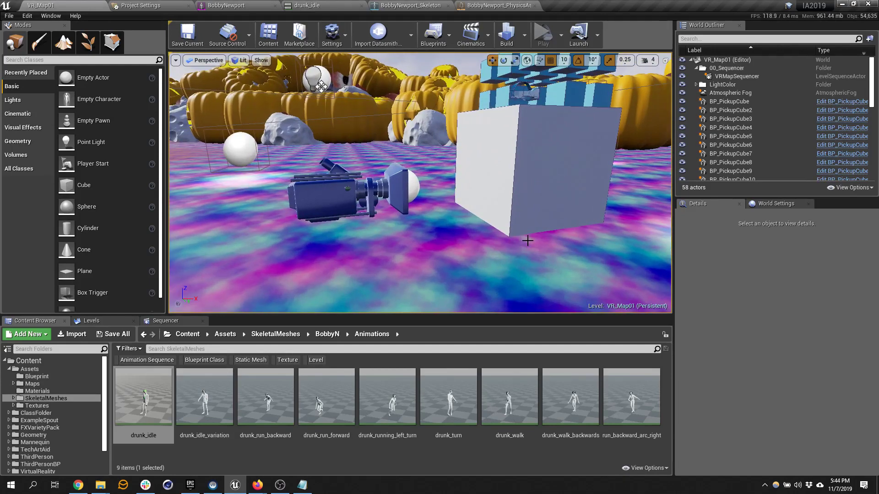
pyautogui.press('s')
pyautogui.moveTo(489, 260); pyautogui.dragTo(538, 187, button='right')
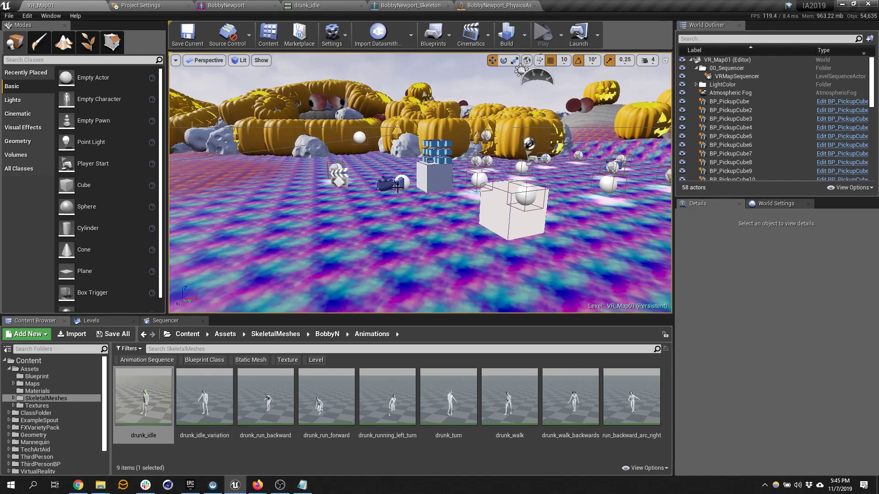
pyautogui.moveTo(398, 188); pyautogui.dragTo(417, 199, button='right')
pyautogui.press('w')
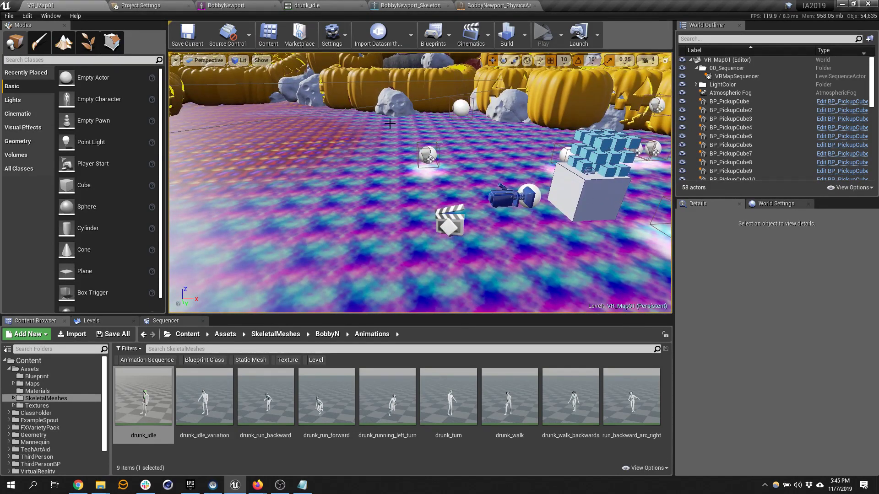
pyautogui.click(480, 37)
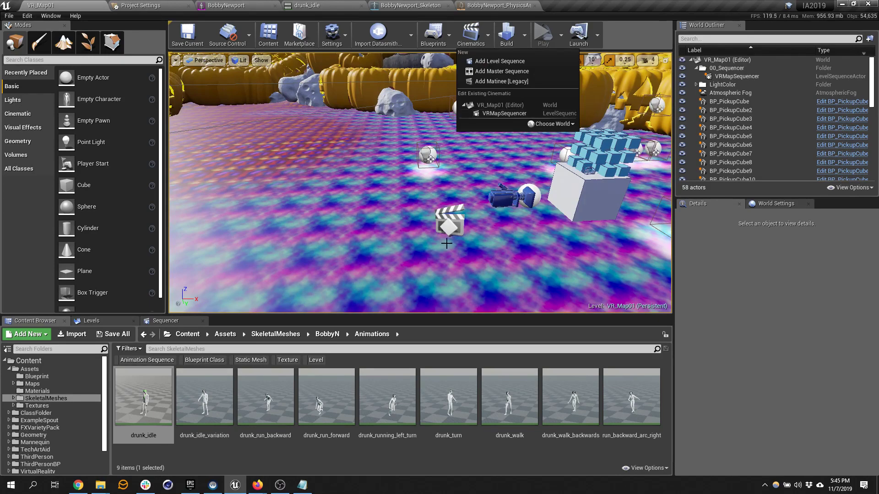
pyautogui.click(447, 221)
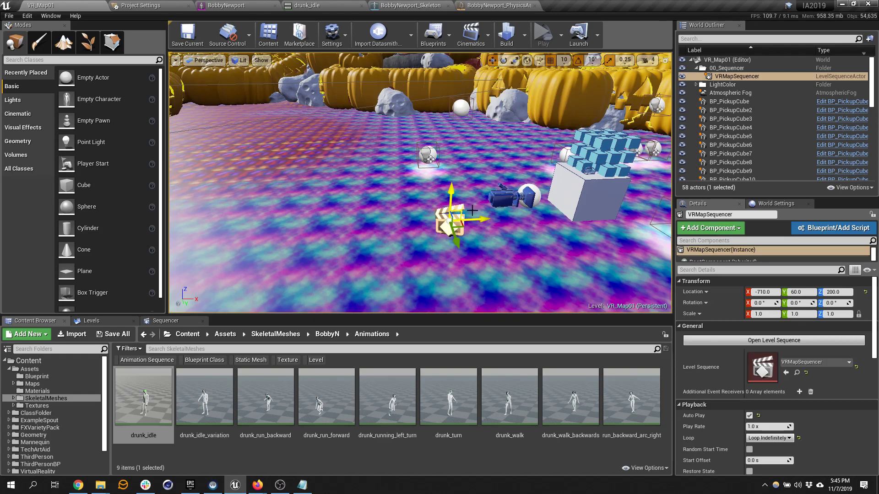
pyautogui.click(734, 76)
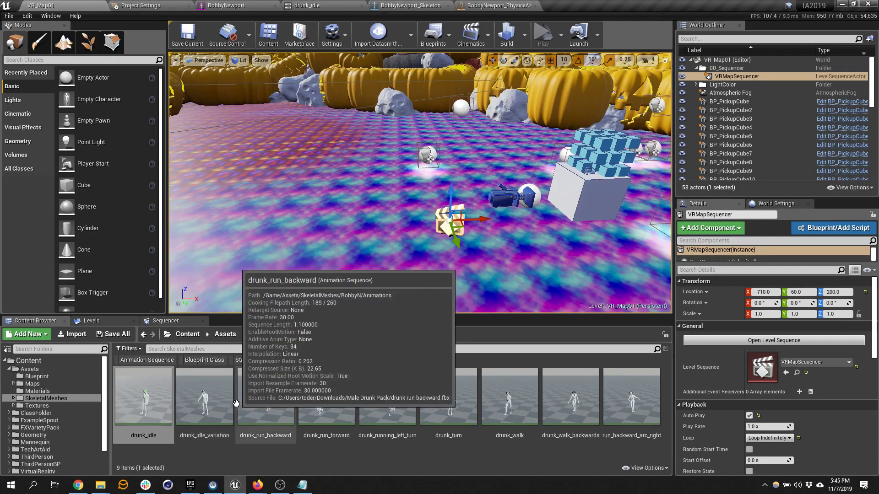
# Place the BobbyNewport skeletal mesh on the open ground of the level at about X -970, Y -320, Z 100.
pyautogui.moveTo(426, 202)
pyautogui.mouseDown(button='right')
pyautogui.moveTo(389, 202)
pyautogui.moveTo(403, 174)
pyautogui.moveTo(426, 202)
pyautogui.mouseUp(button='right')
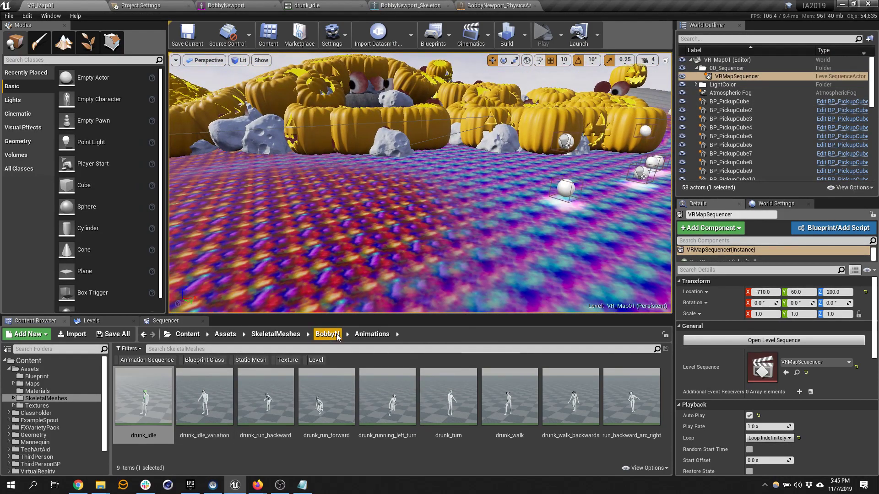
pyautogui.click(336, 334)
pyautogui.click(205, 396)
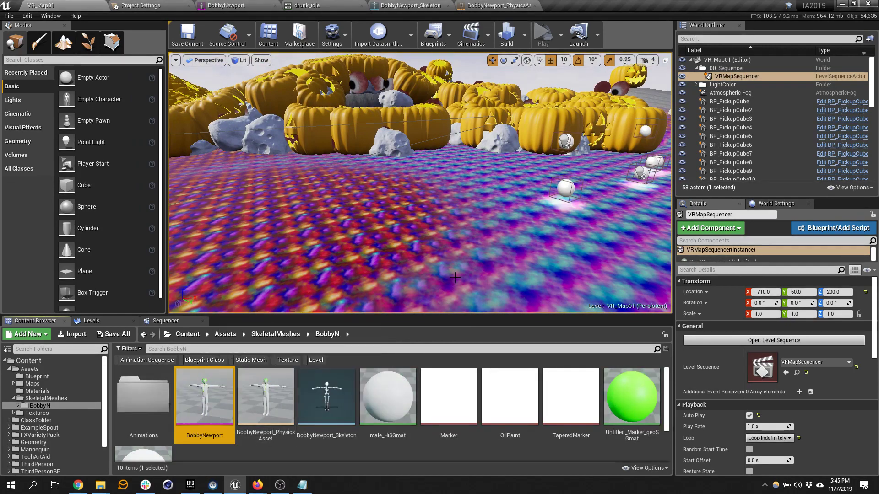
pyautogui.moveTo(204, 396); pyautogui.dragTo(533, 220)
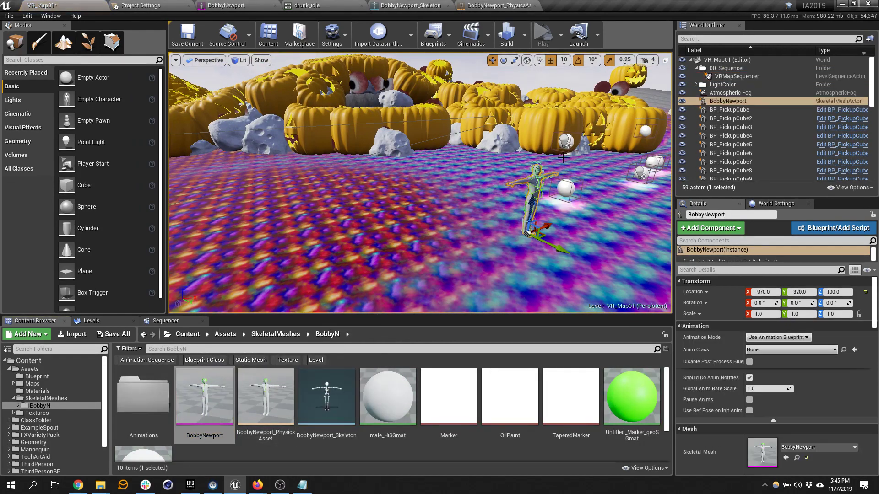
# Rotate the BobbyNewport character 90° about the Z axis.
pyautogui.click(503, 60)
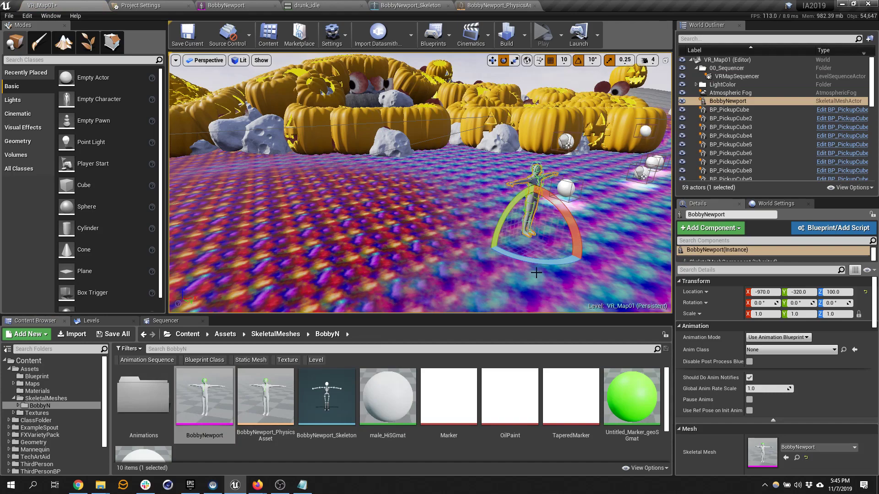
pyautogui.moveTo(543, 267); pyautogui.dragTo(595, 269)
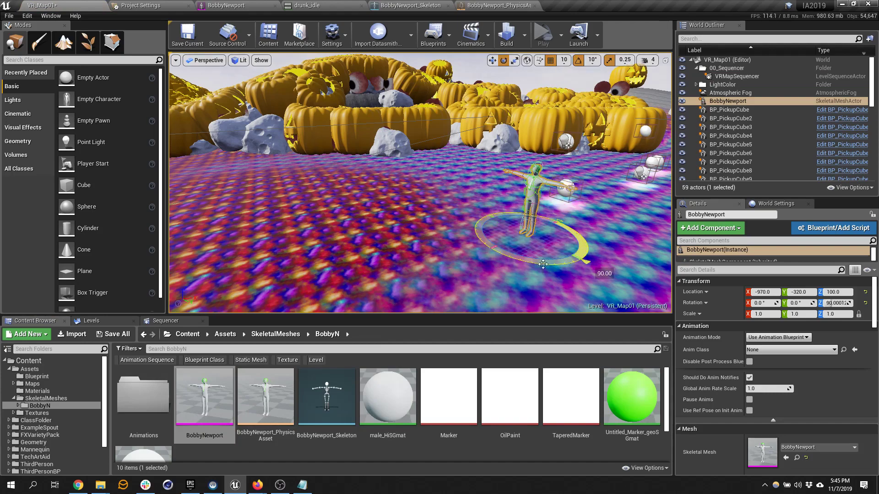
pyautogui.moveTo(544, 177); pyautogui.dragTo(659, 177, button='right')
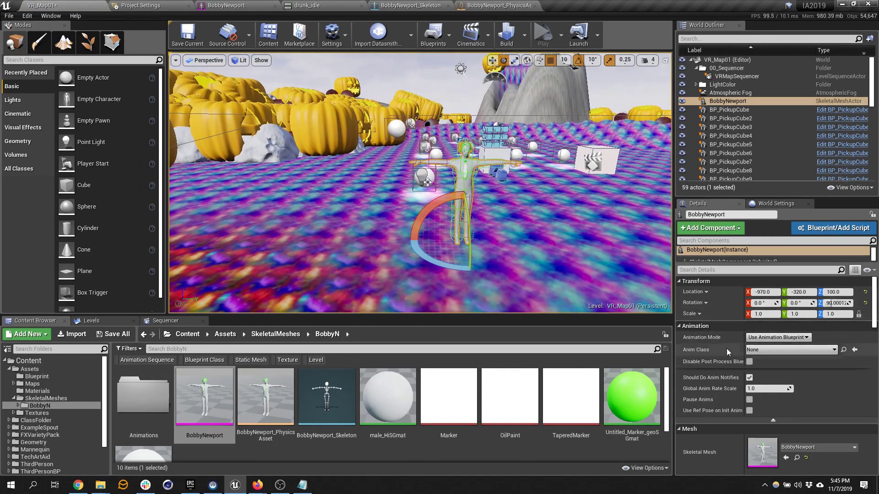
# Set BobbyNewport's animation mode to Use Animation Asset and look through the animations available to play.
pyautogui.click(806, 339)
pyautogui.click(786, 352)
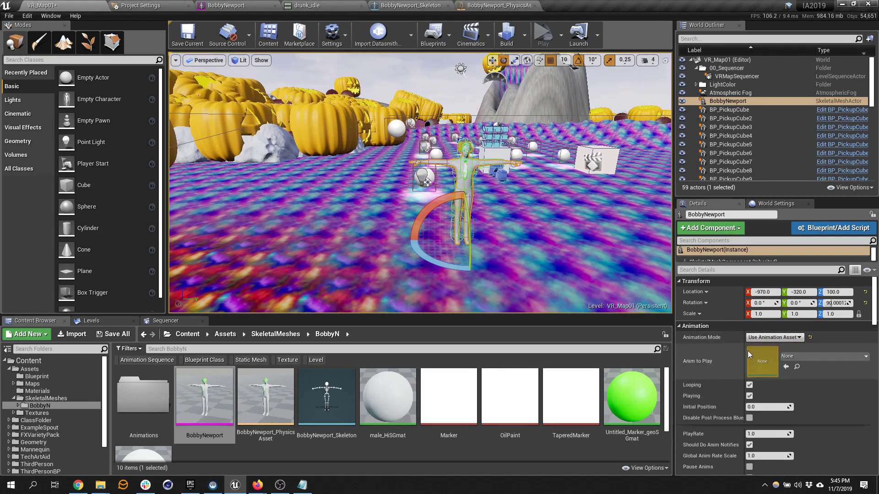
pyautogui.click(796, 356)
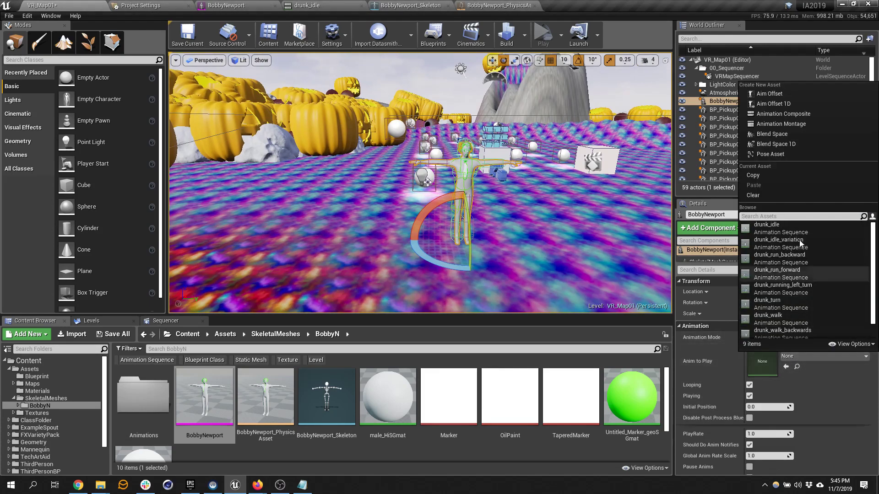
pyautogui.click(465, 171)
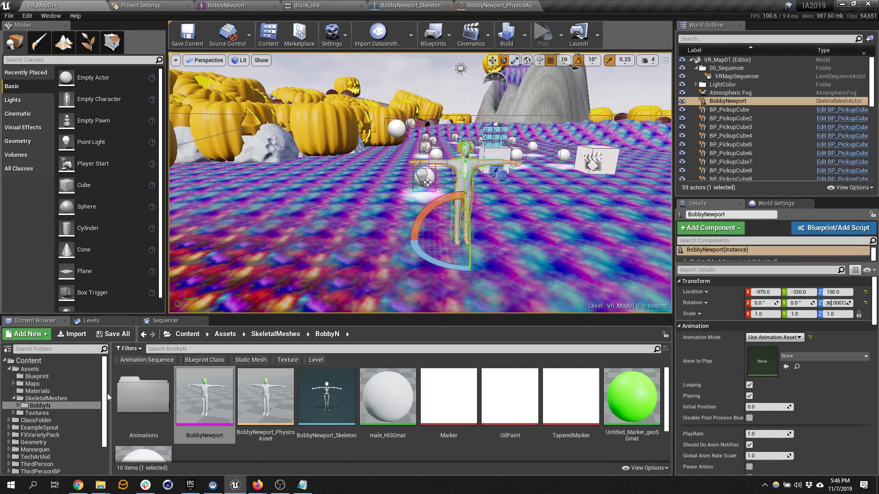
# Place the drunk_idle animation directly in the level beside BobbyNewport and delete that actor again.
pyautogui.doubleClick(143, 396)
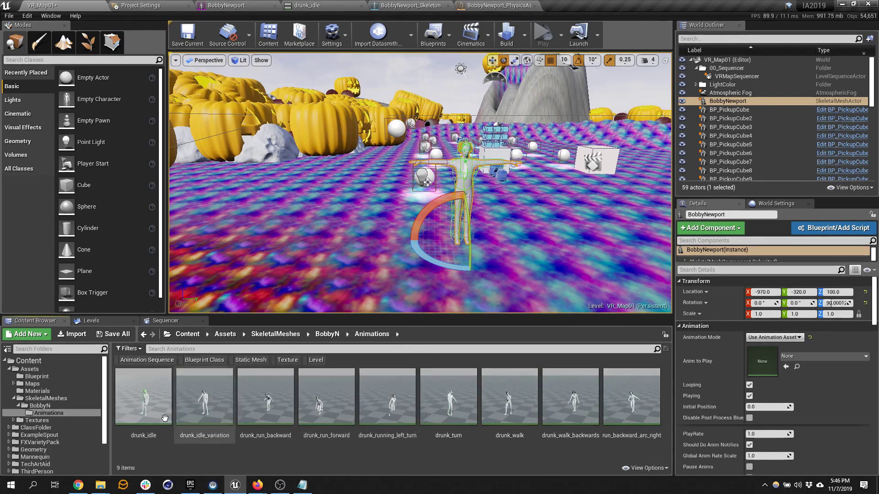
pyautogui.moveTo(144, 396); pyautogui.dragTo(299, 266)
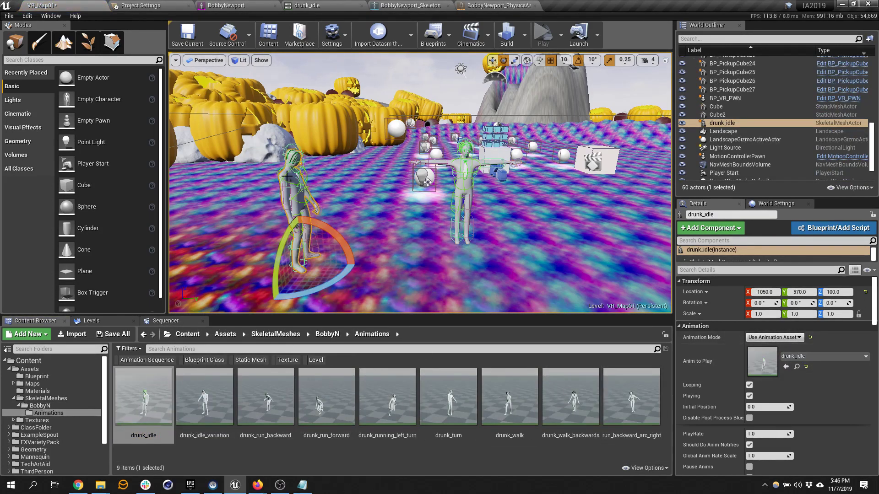
pyautogui.press('Delete')
# Open the existing VRMapSequencer level sequence for editing.
pyautogui.click(471, 40)
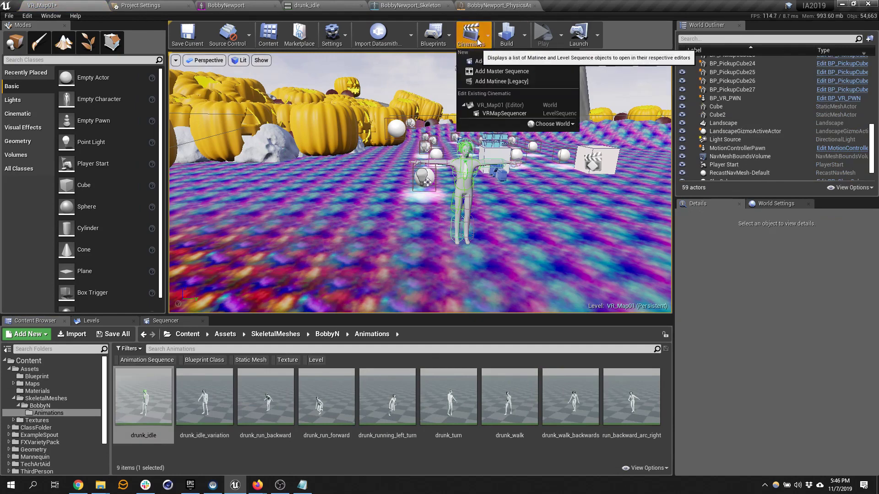
pyautogui.click(485, 107)
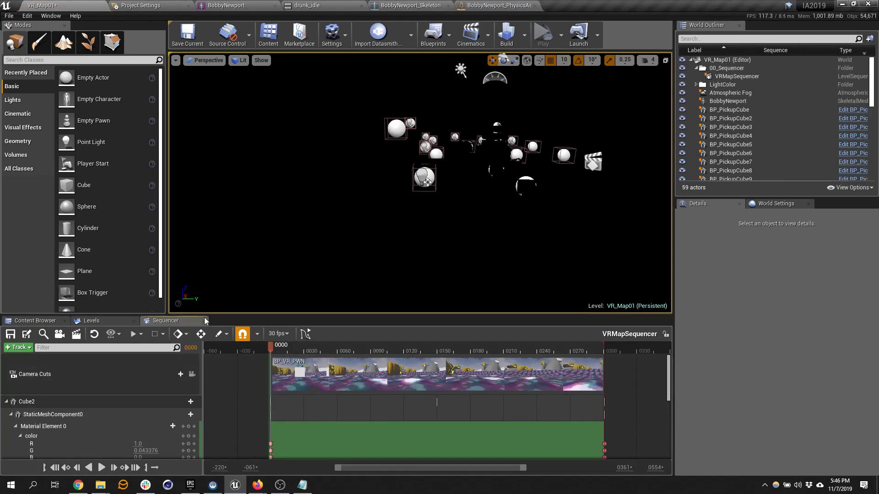
# Enlarge the sequence editing area, scrub through VRMapSequencer's timeline, and look over its existing tracks.
pyautogui.moveTo(206, 314); pyautogui.dragTo(206, 258)
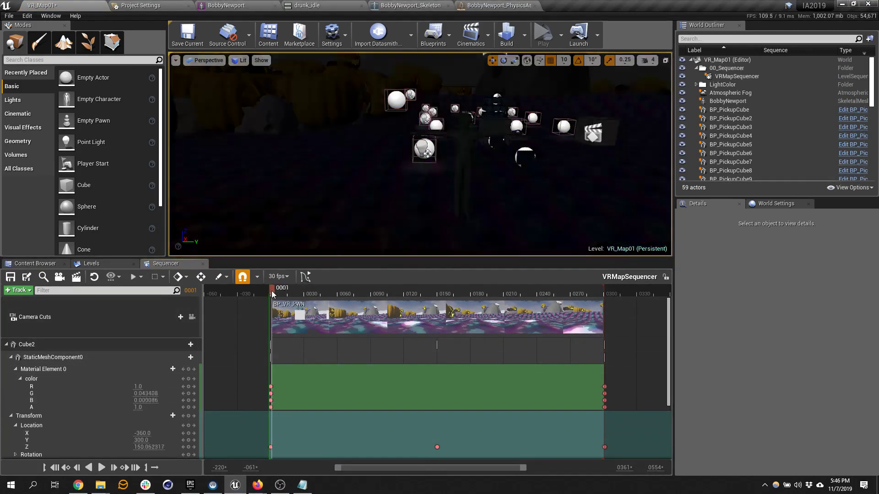
pyautogui.moveTo(271, 290); pyautogui.dragTo(454, 306)
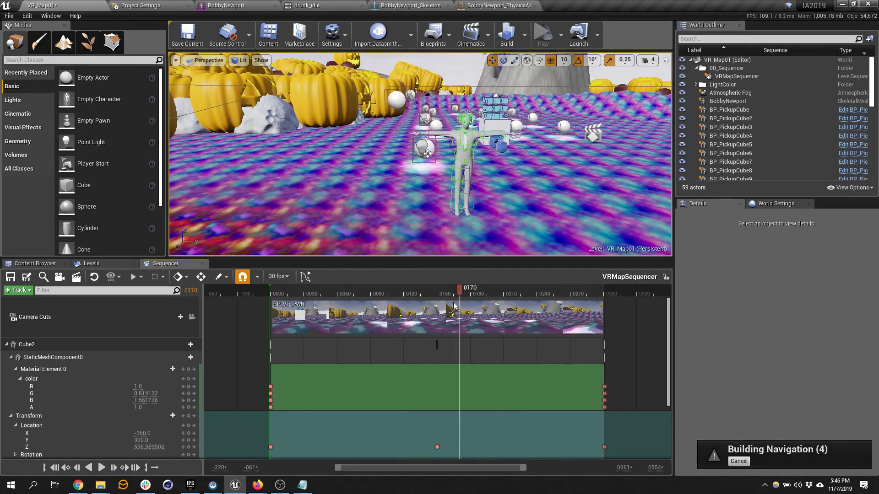
pyautogui.moveTo(388, 308); pyautogui.dragTo(352, 322)
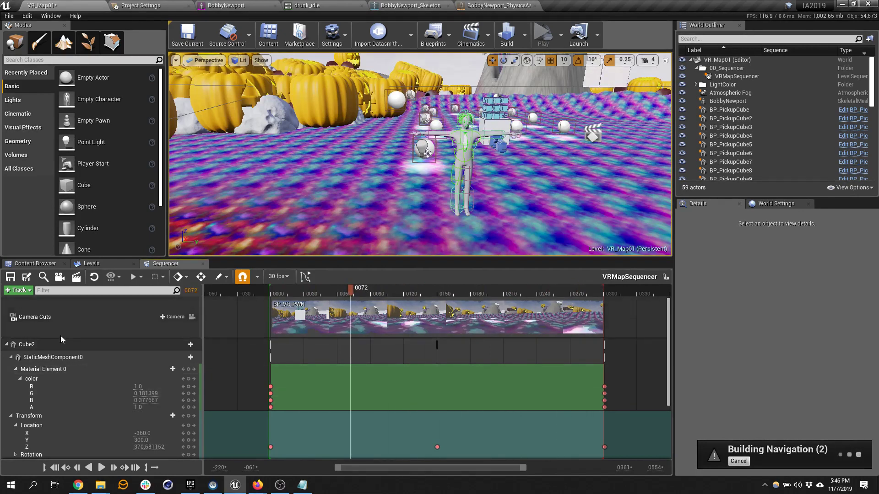
pyautogui.scroll(-3, 78, 356)
pyautogui.scroll(-1, 77, 355)
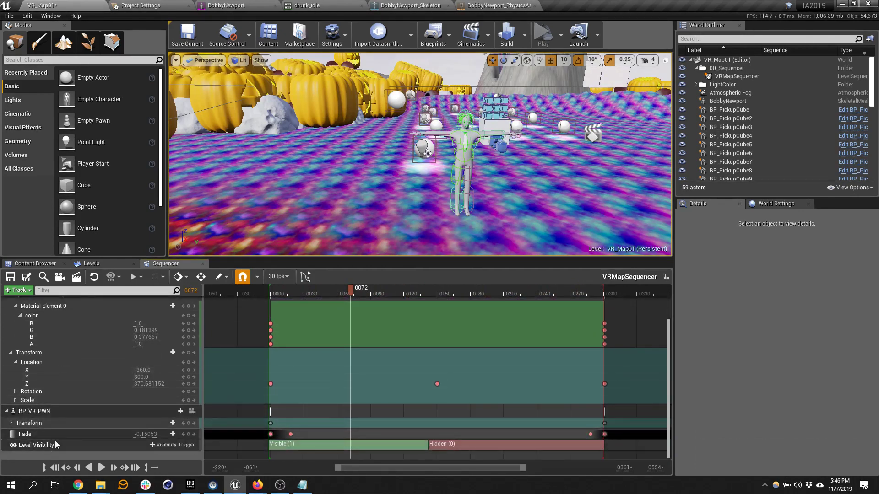
pyautogui.scroll(5, 53, 365)
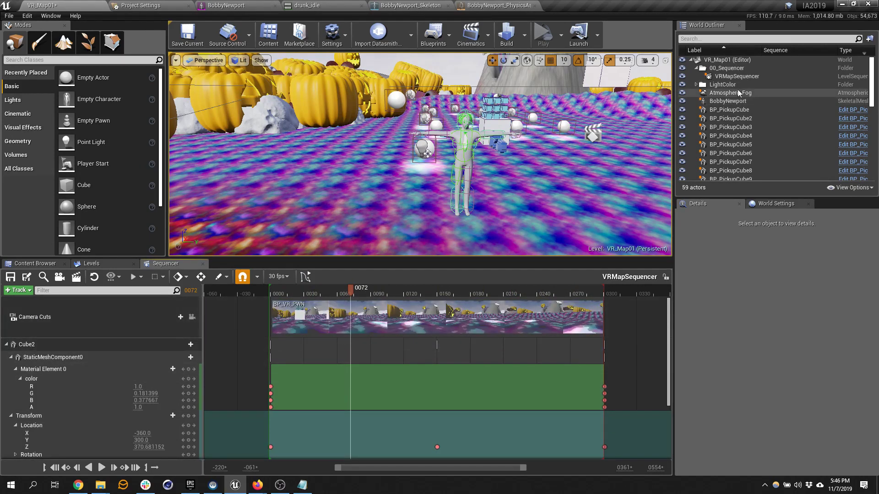
# Add the level's existing BobbyNewport actor to the VRMapSequencer sequence and scrub the timeline to check it.
pyautogui.click(28, 290)
pyautogui.moveTo(34, 300)
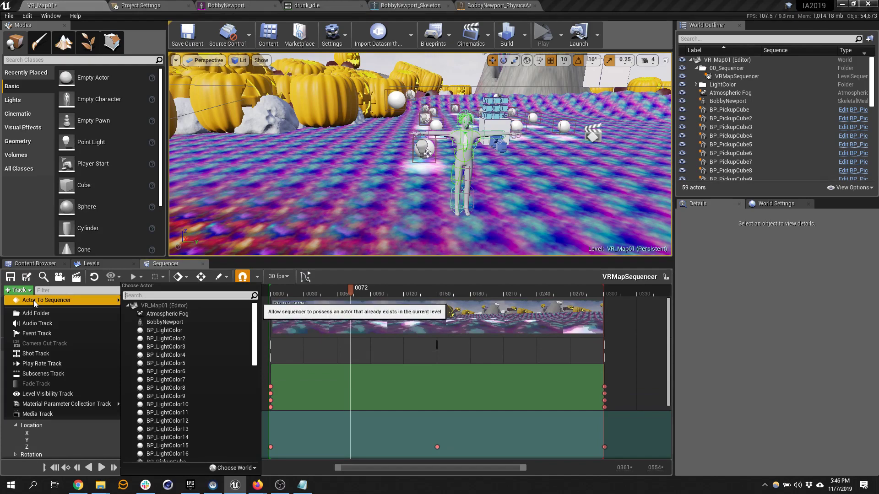
pyautogui.click(181, 323)
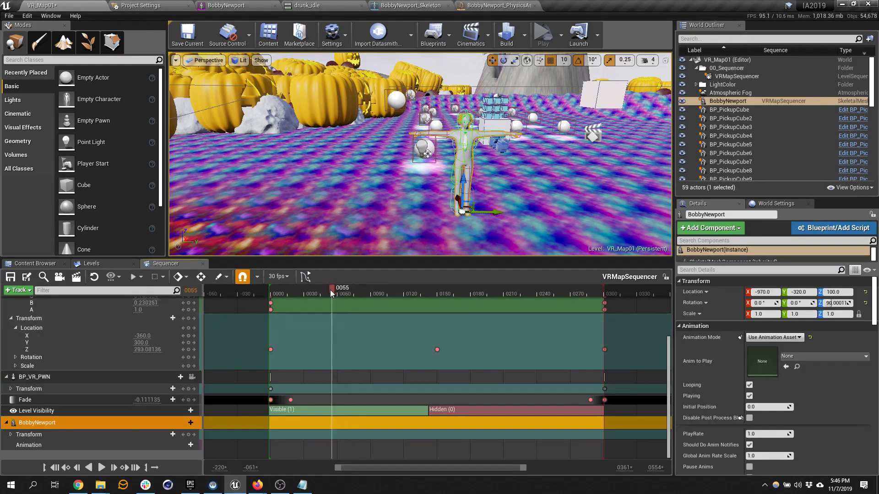
pyautogui.moveTo(350, 292); pyautogui.dragTo(312, 292)
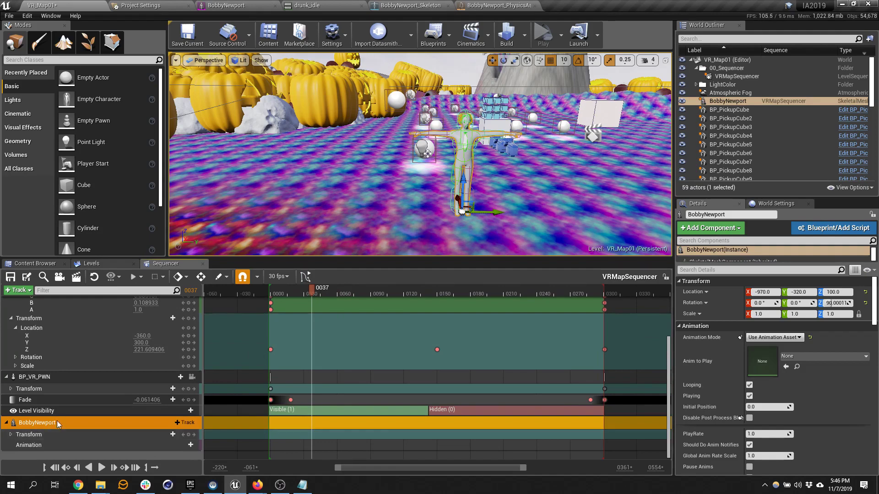
pyautogui.click(182, 423)
pyautogui.moveTo(204, 332)
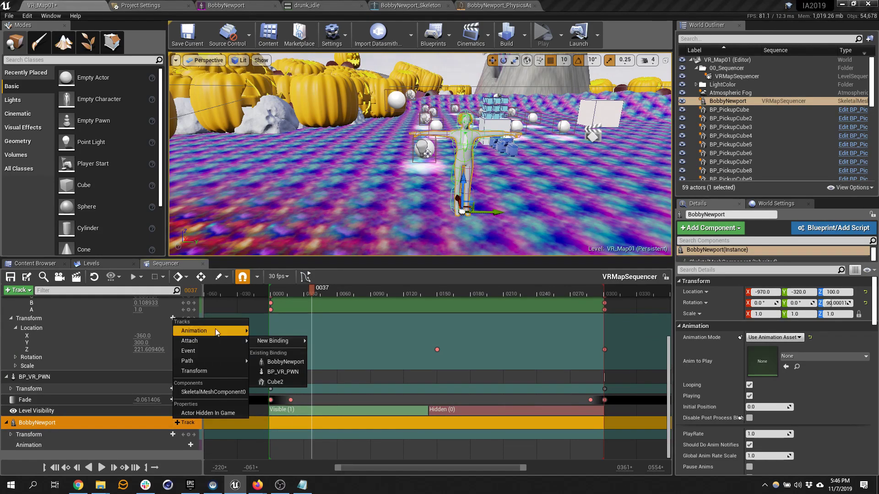
pyautogui.moveTo(214, 361)
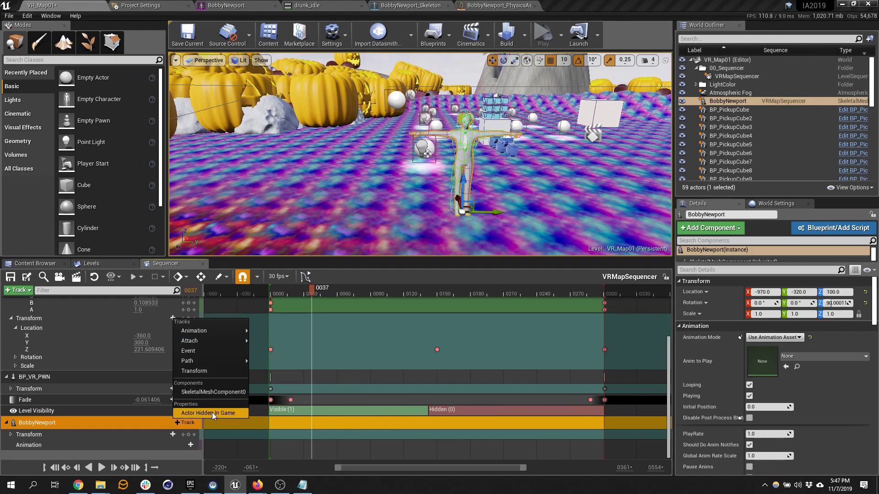
pyautogui.click(134, 440)
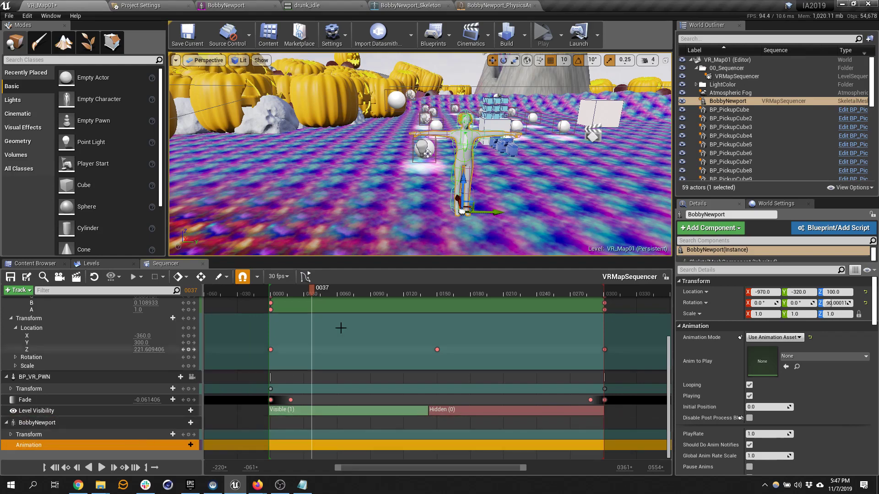
# Add the drunk_idle clip to BobbyNewport's Animation track, align its start with frame 0, and preview the motion.
pyautogui.click(185, 444)
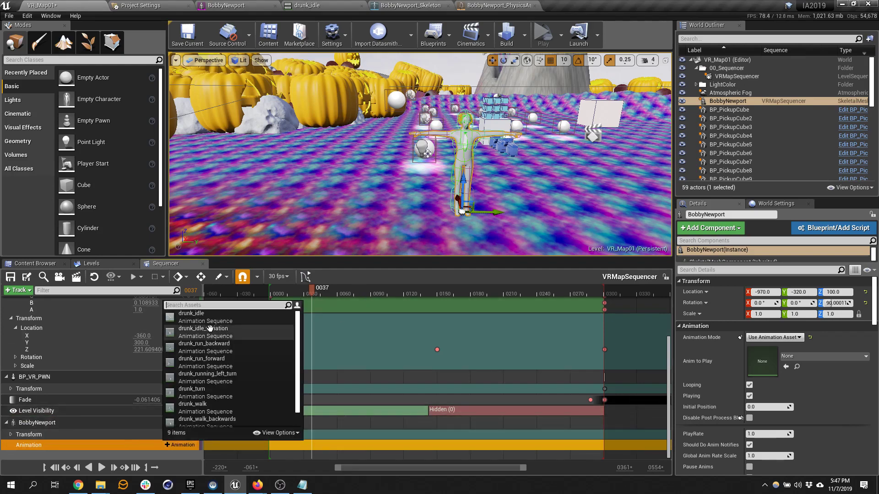
pyautogui.scroll(-1, 201, 383)
pyautogui.scroll(1, 208, 389)
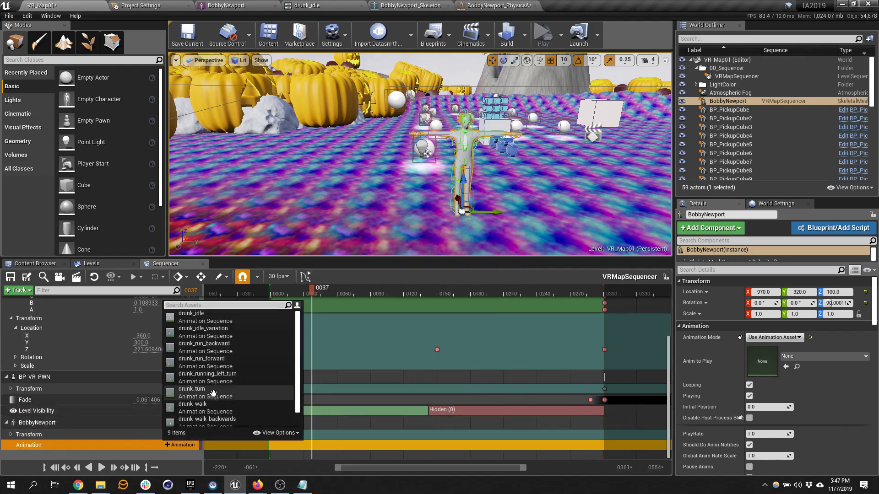
pyautogui.click(215, 320)
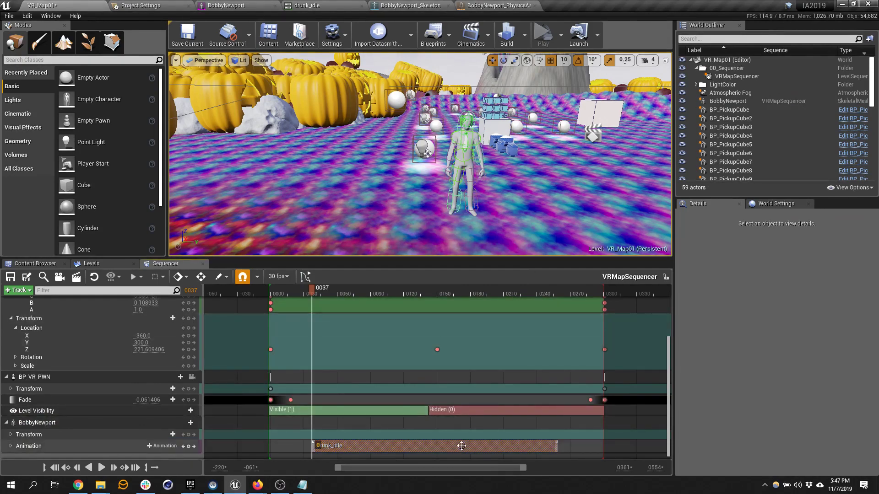
pyautogui.moveTo(458, 446); pyautogui.dragTo(435, 446)
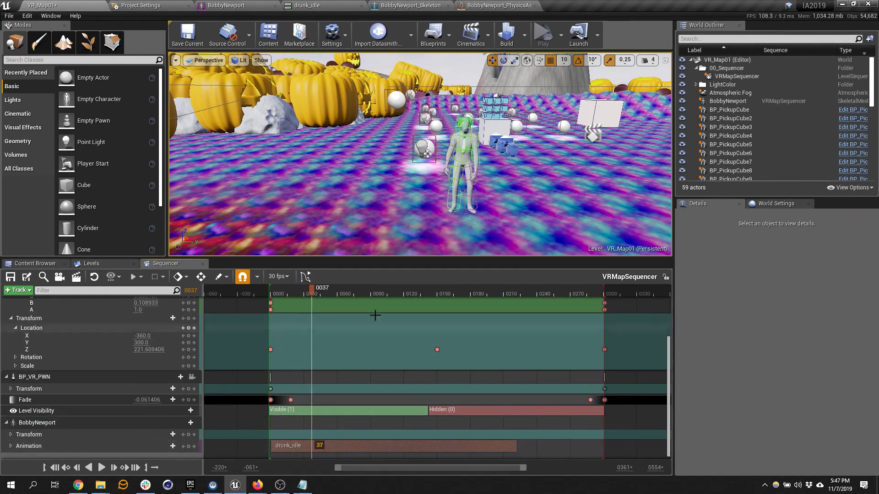
pyautogui.moveTo(315, 295); pyautogui.dragTo(338, 318)
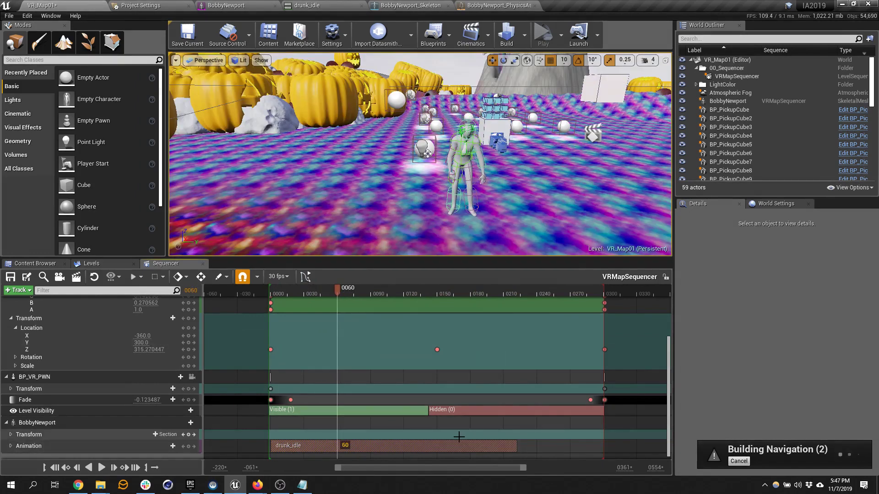
# Examine the section properties of the drunk_idle clip, such as its range, offsets and play rate.
pyautogui.rightClick(442, 444)
pyautogui.moveTo(488, 309)
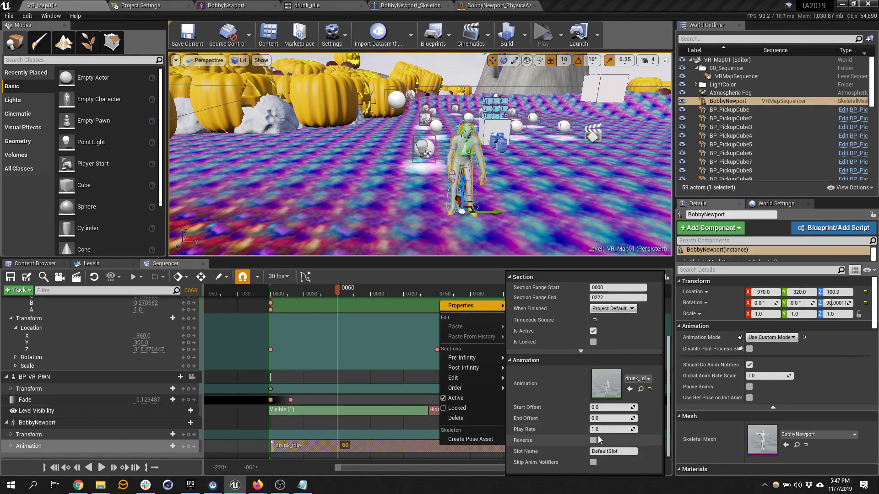
pyautogui.click(402, 444)
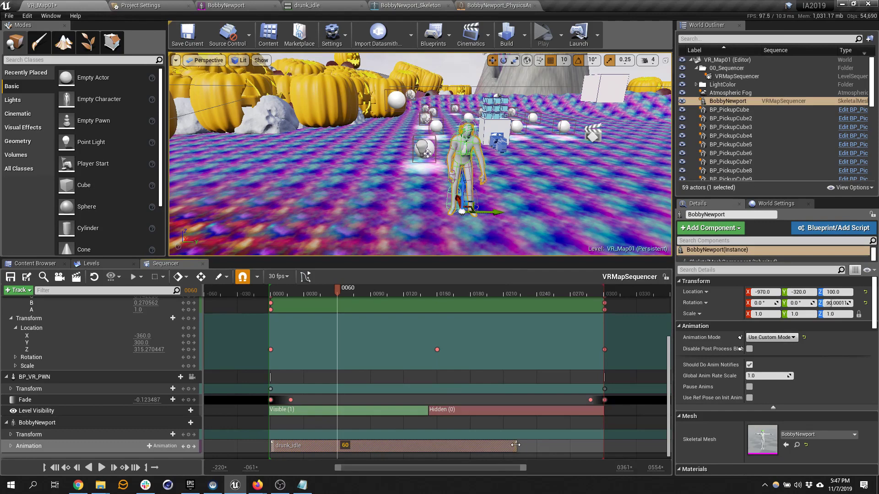
# Extend the end of the drunk_idle clip to about frame 275 and scrub through it.
pyautogui.moveTo(515, 445); pyautogui.dragTo(576, 447)
pyautogui.click(493, 293)
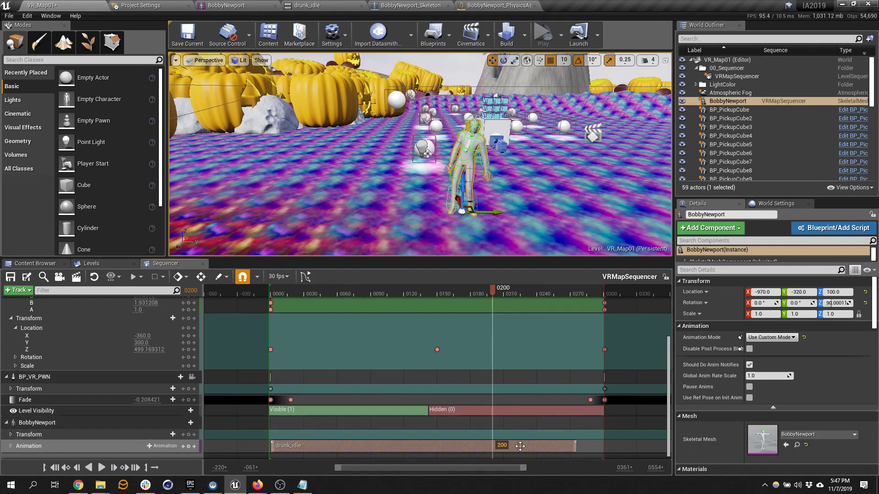
pyautogui.moveTo(482, 290); pyautogui.dragTo(314, 302)
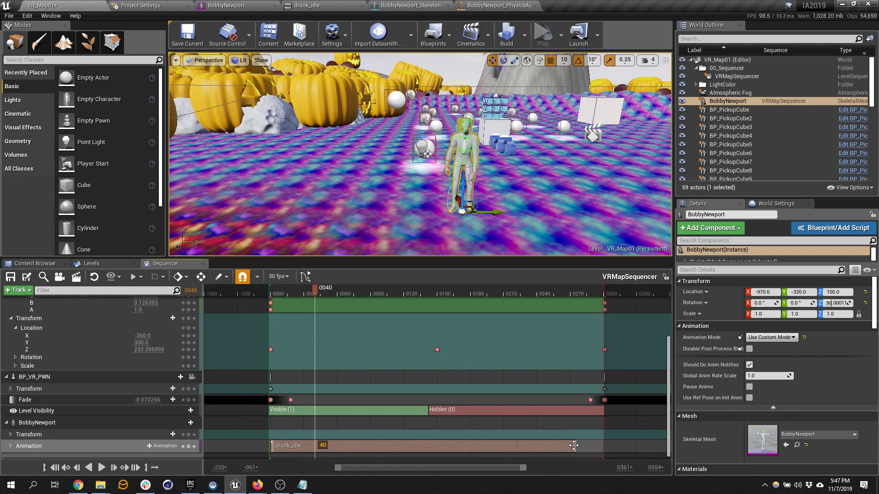
# Shorten the drunk_idle clip to end at about frame 64, scrub past its end, and look through its section editing options.
pyautogui.moveTo(575, 444); pyautogui.dragTo(341, 445)
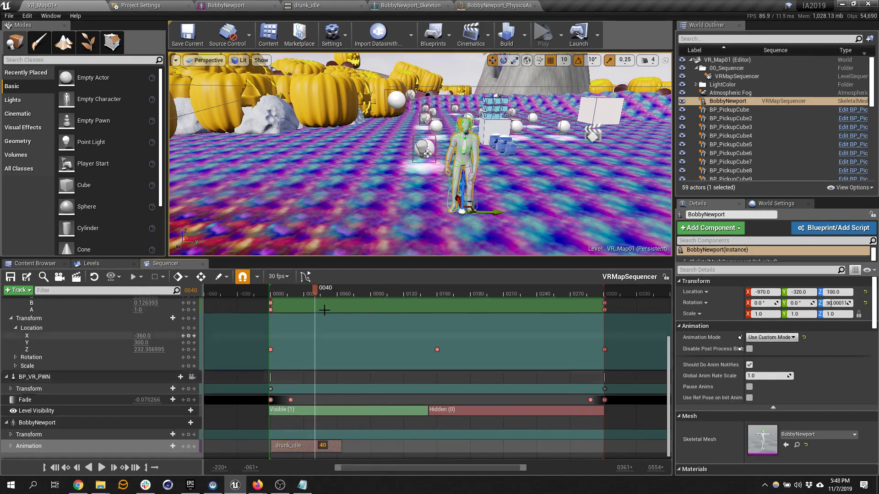
pyautogui.moveTo(312, 290); pyautogui.dragTo(383, 306)
pyautogui.rightClick(326, 444)
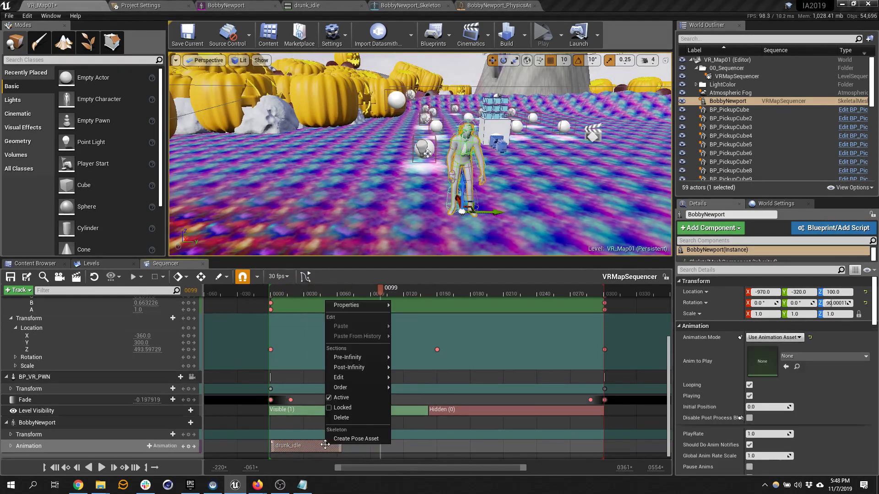
pyautogui.moveTo(361, 377)
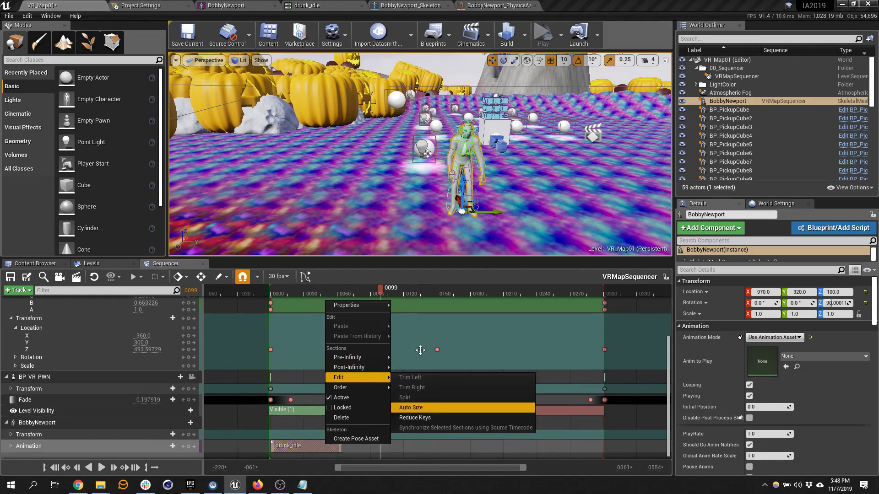
pyautogui.click(452, 294)
# Add the drunk_idle_variation clip to BobbyNewport's Animation track at frame 84, preview it, and delete it again.
pyautogui.moveTo(380, 290); pyautogui.dragTo(364, 290)
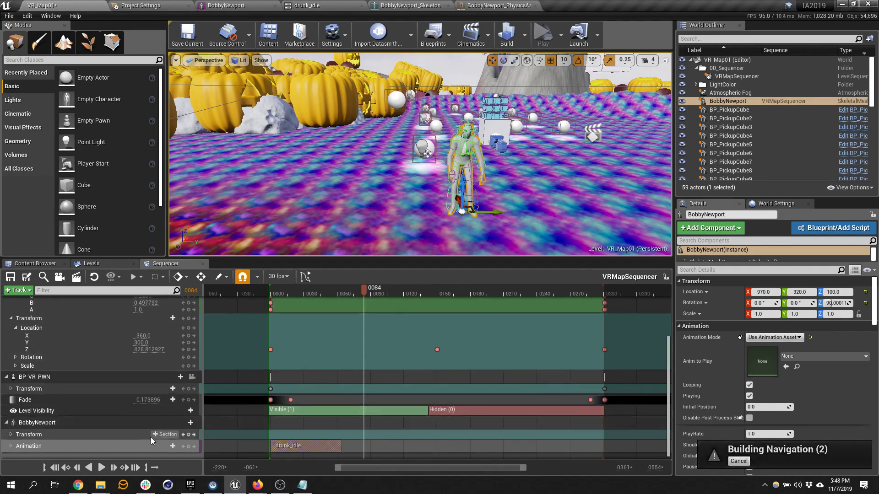
pyautogui.click(168, 446)
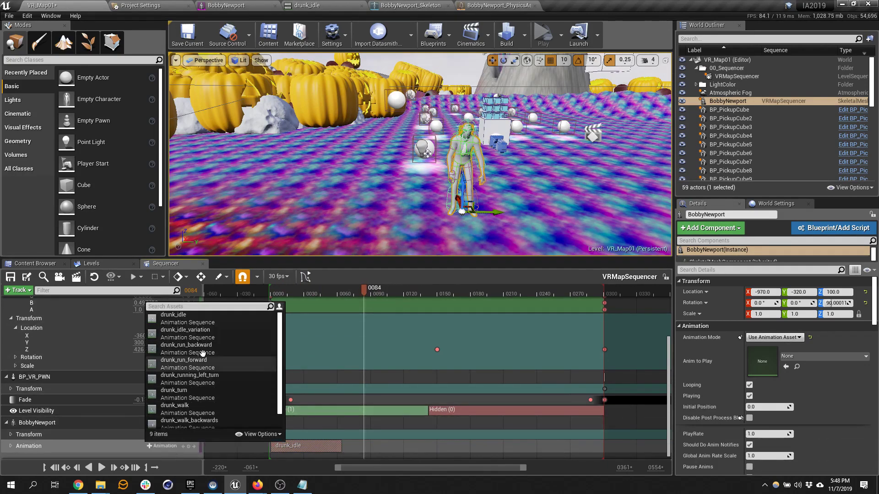
pyautogui.click(213, 332)
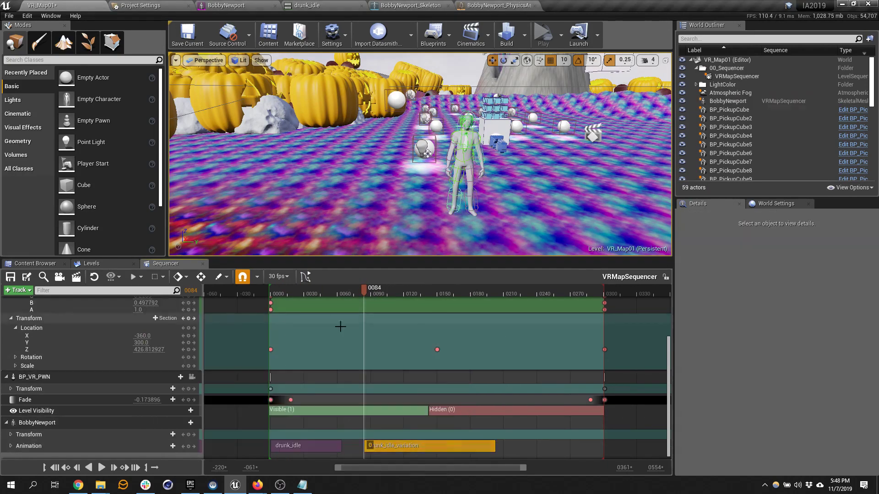
pyautogui.moveTo(363, 291); pyautogui.dragTo(397, 296)
pyautogui.click(427, 447)
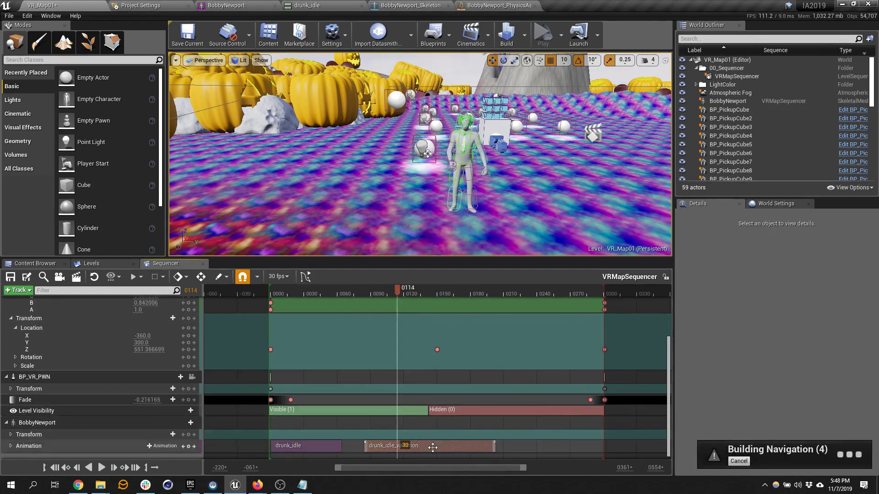
pyautogui.press('Delete')
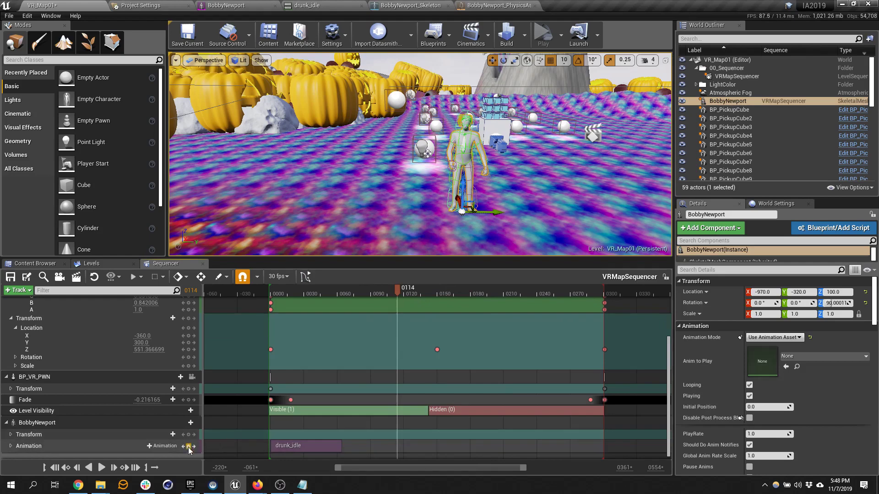
# Add the drunk_walk clip to BobbyNewport's Animation track and move its start to frame 64, directly after drunk_idle.
pyautogui.click(169, 444)
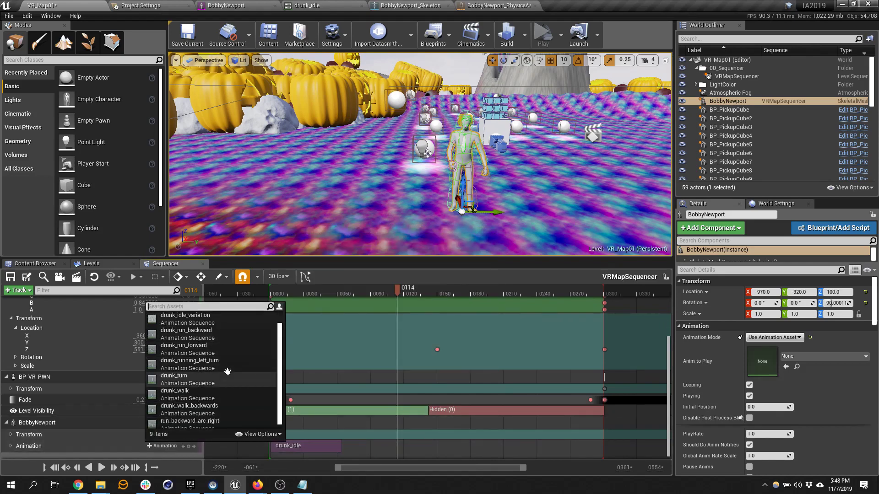
pyautogui.scroll(-1, 223, 372)
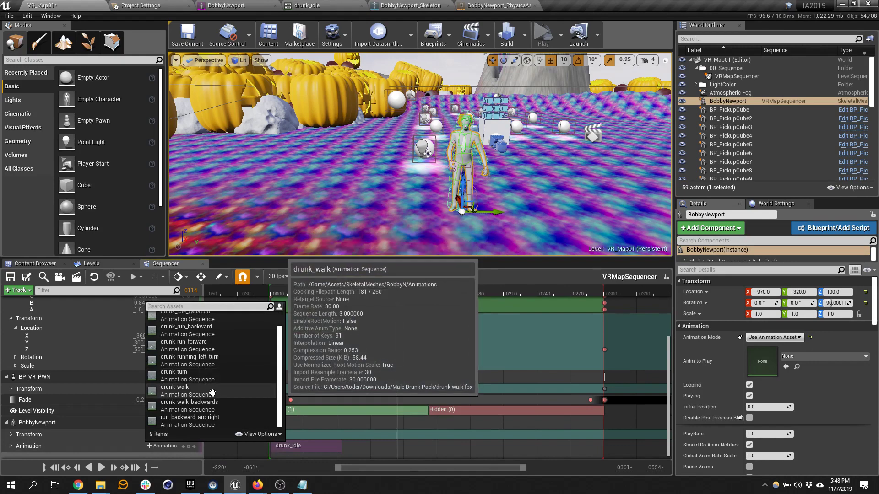
pyautogui.click(212, 390)
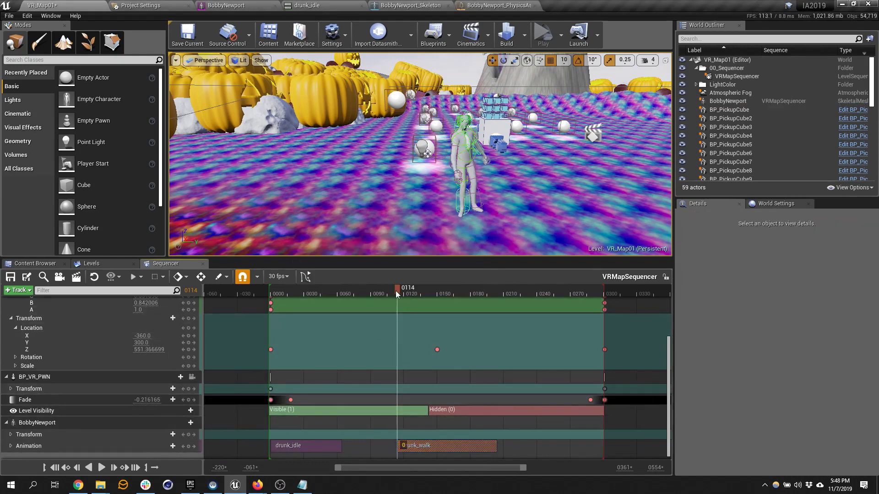
pyautogui.moveTo(395, 290); pyautogui.dragTo(320, 296)
pyautogui.click(449, 446)
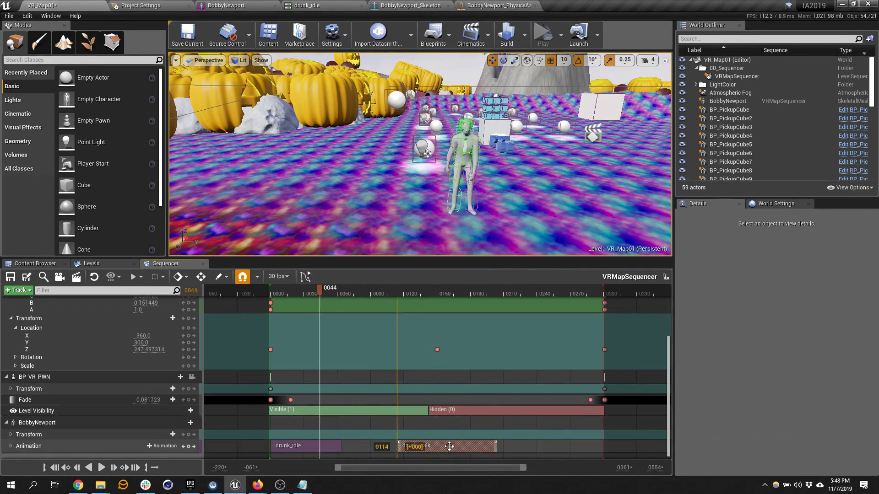
pyautogui.moveTo(449, 447); pyautogui.dragTo(399, 446)
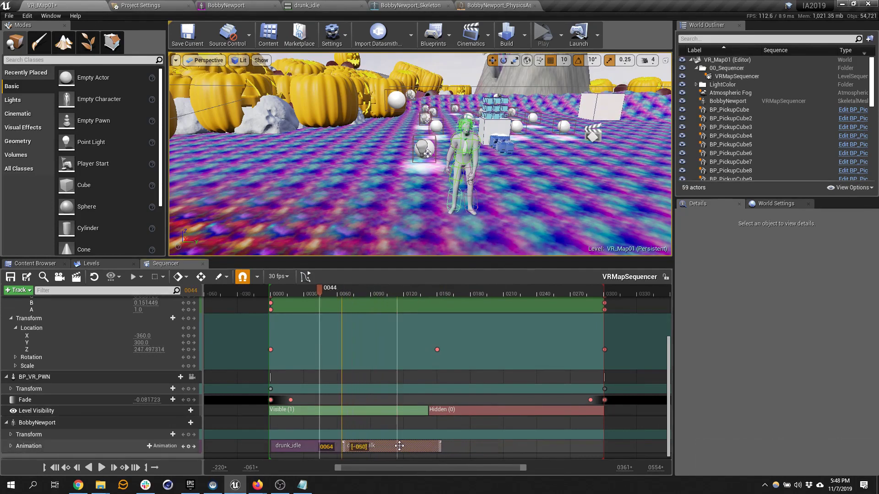
# Scrub through drunk_idle and shift the drunk_walk clip earlier to about frame 52, overlapping the end of drunk_idle.
pyautogui.moveTo(325, 290); pyautogui.dragTo(314, 303)
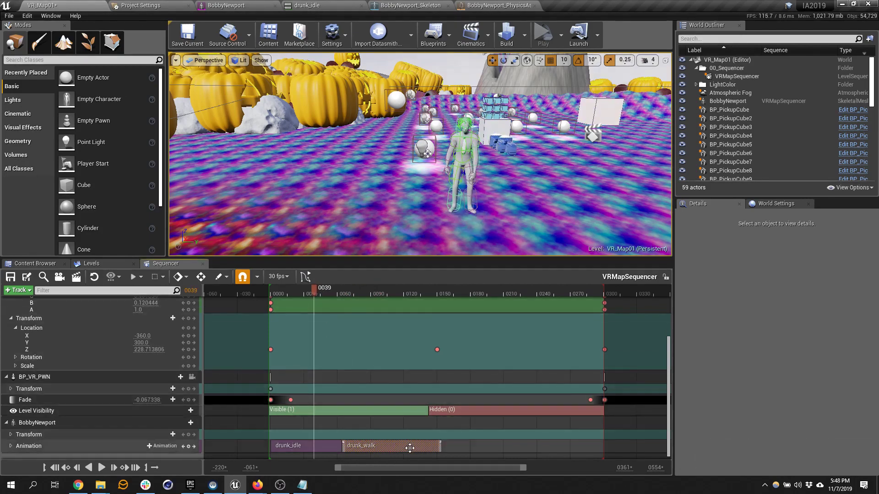
pyautogui.moveTo(409, 448); pyautogui.dragTo(397, 448)
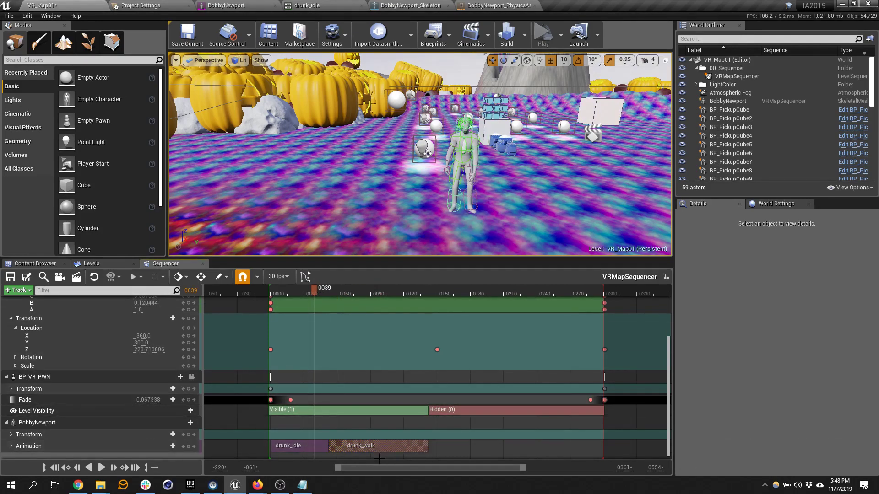
# Scrub between about frames 51 and 60 to examine the blend from drunk_idle into drunk_walk.
pyautogui.keyDown('ctrl'); pyautogui.scroll(5, 357, 453); pyautogui.keyUp('ctrl')
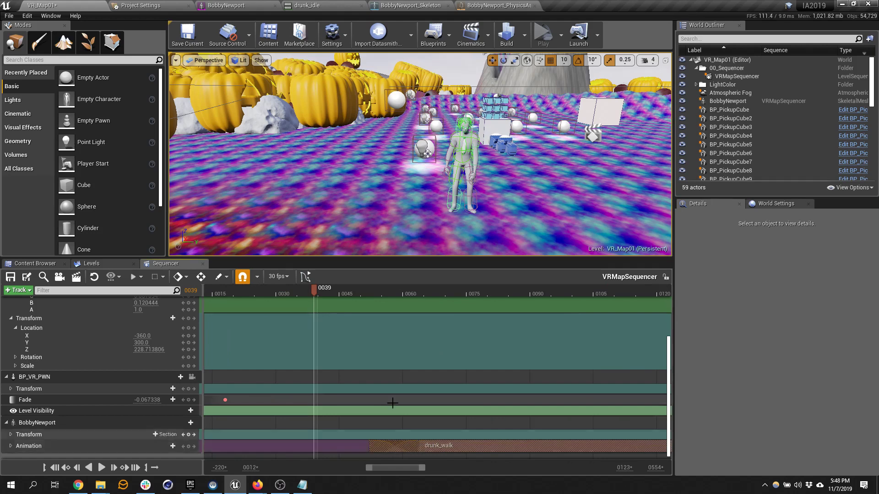
pyautogui.moveTo(315, 288); pyautogui.dragTo(375, 317)
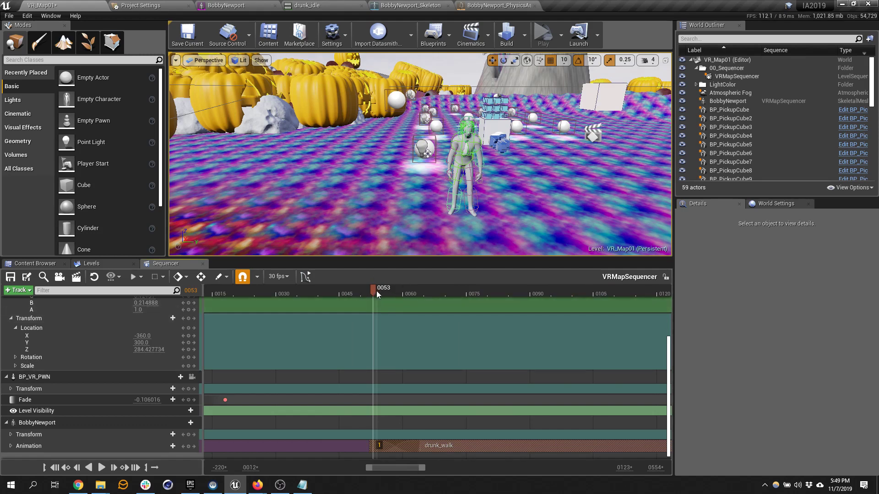
pyautogui.moveTo(365, 292); pyautogui.dragTo(405, 297)
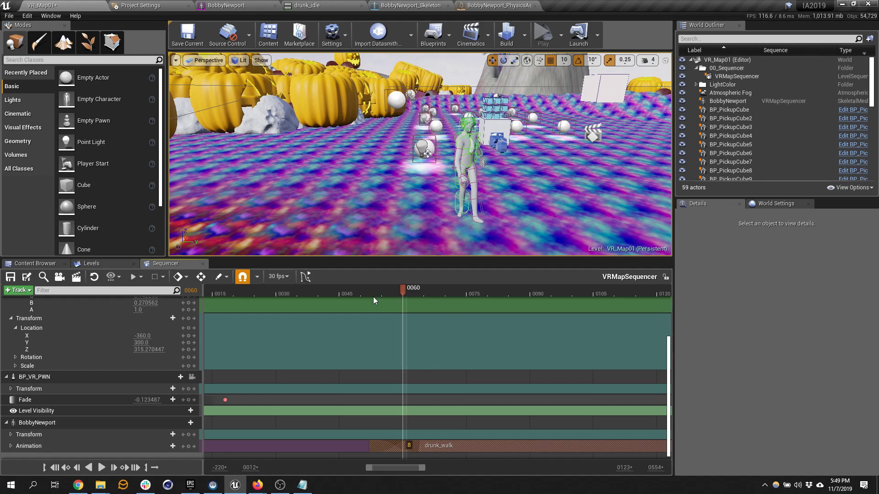
pyautogui.moveTo(403, 296); pyautogui.dragTo(365, 312)
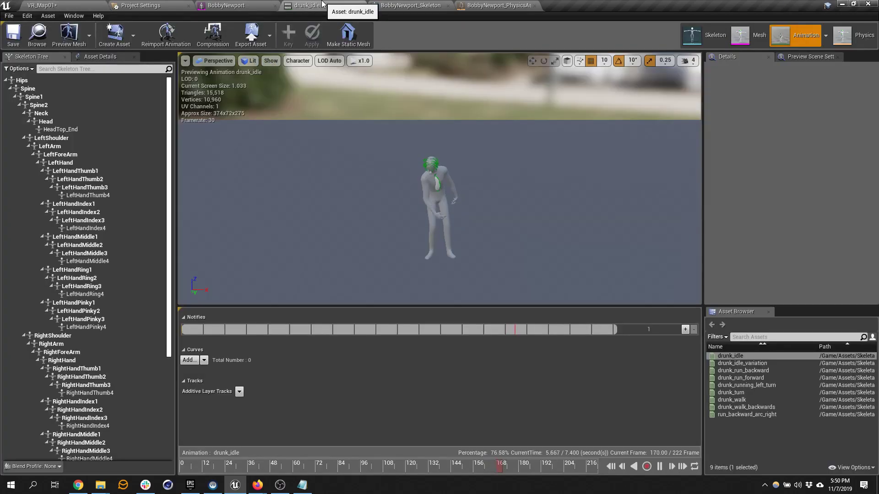
# Show the asset details in the drunk_idle animation editor and preview the drunk_walk_backwards and drunk_run_forward animations.
pyautogui.click(319, 5)
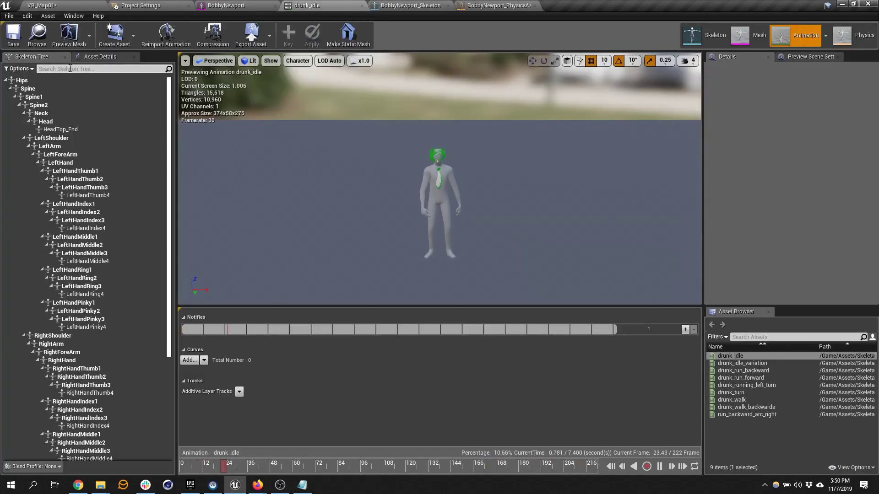
pyautogui.click(100, 56)
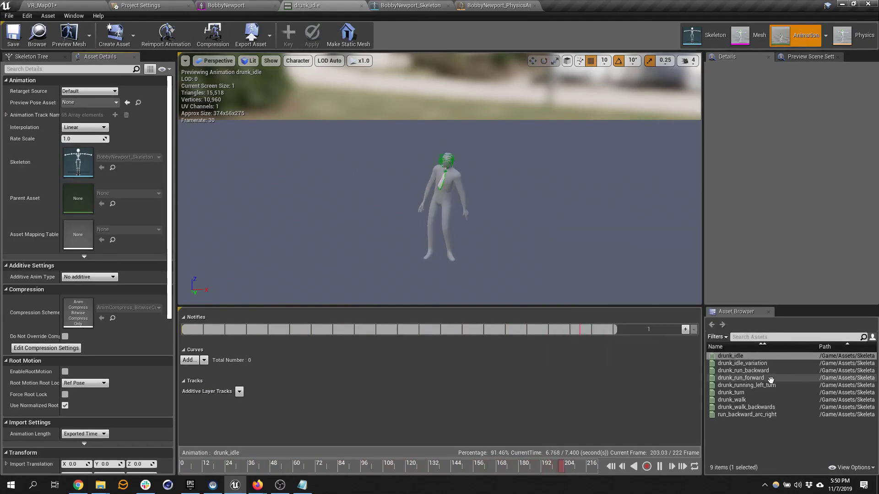
pyautogui.click(768, 407)
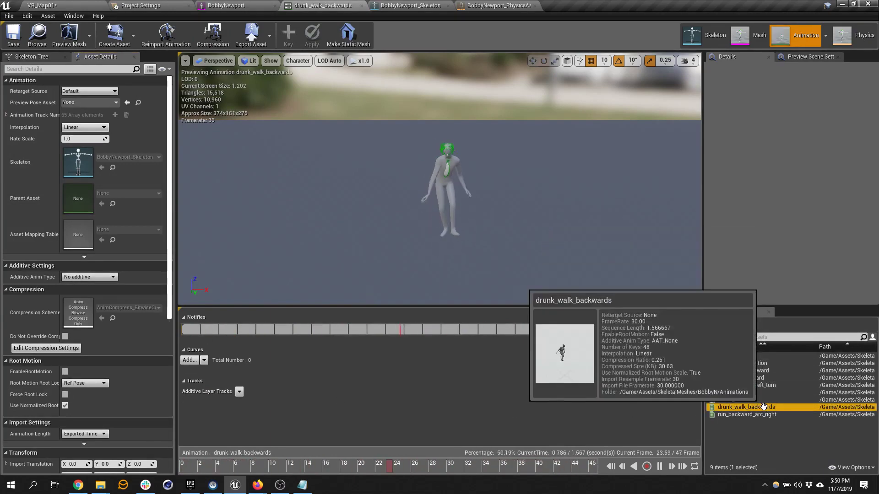
pyautogui.click(765, 378)
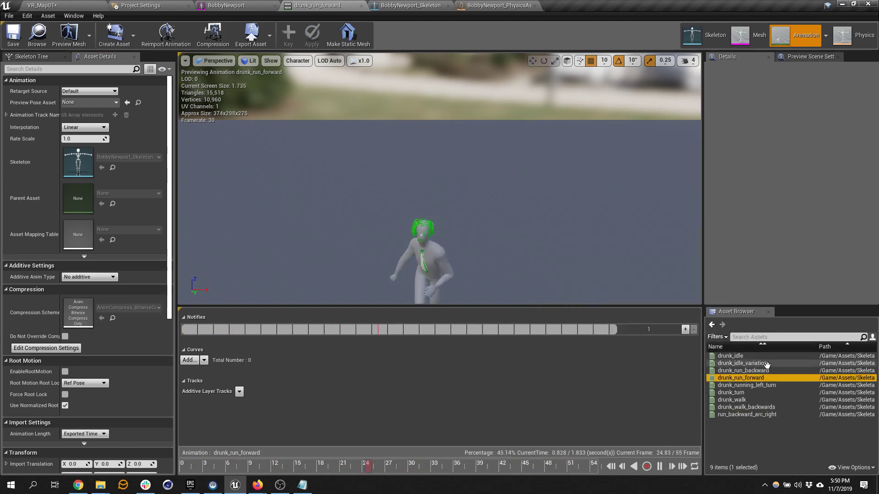
# Open the drunk_walk animation and turn on EnableRootMotion in its asset details.
pyautogui.click(758, 400)
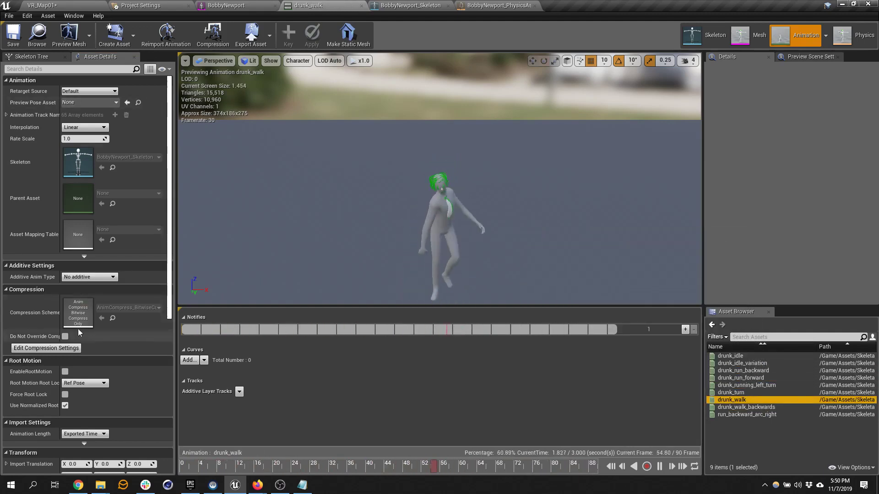
pyautogui.scroll(-3, 79, 332)
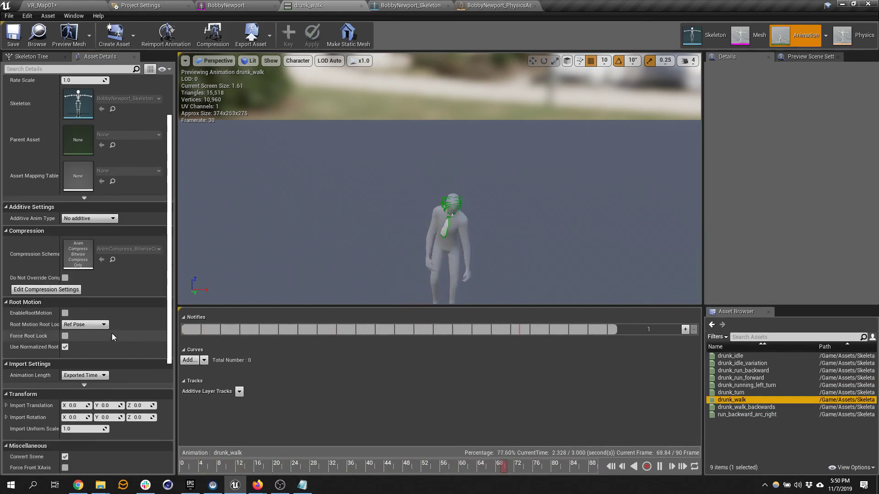
pyautogui.click(65, 314)
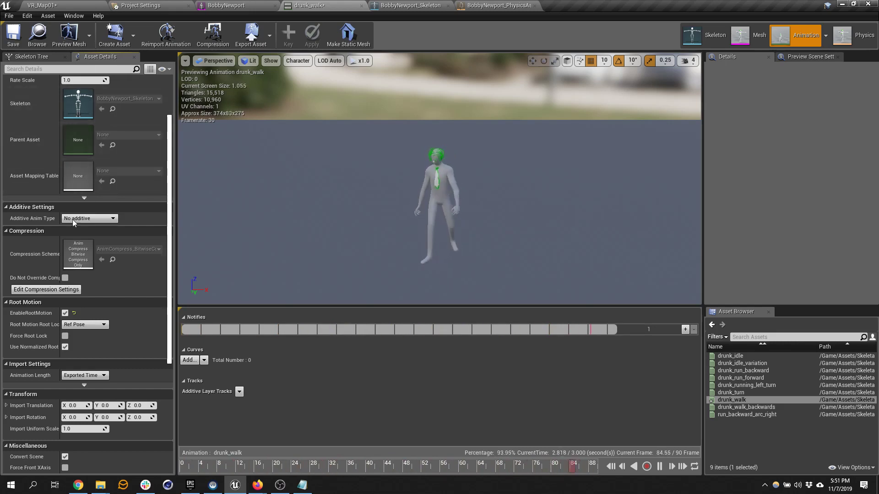
# Try Force Root Lock on drunk_walk with the Anim First Frame and Zero root lock modes, and restore Ref Pose without forced locking.
pyautogui.click(65, 336)
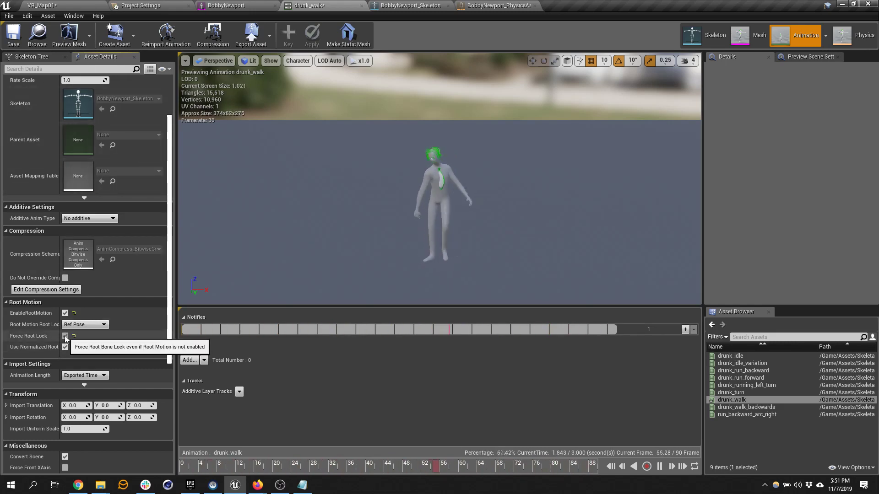
pyautogui.click(83, 328)
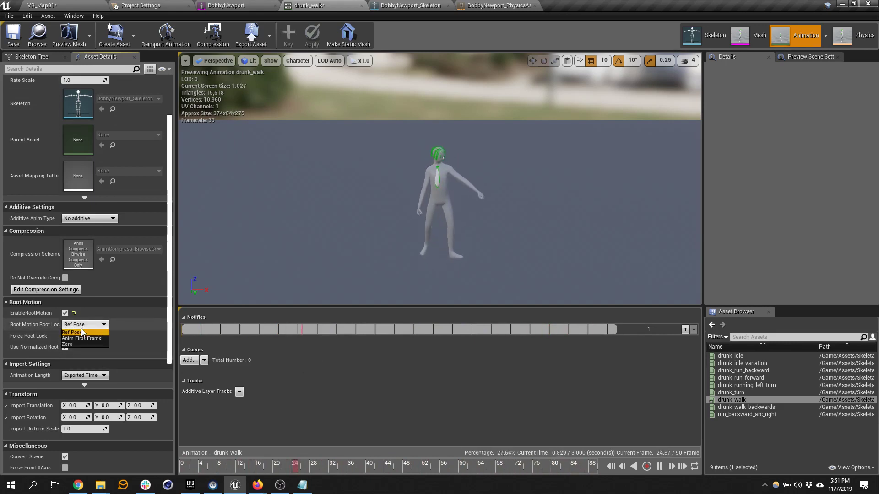
pyautogui.click(85, 339)
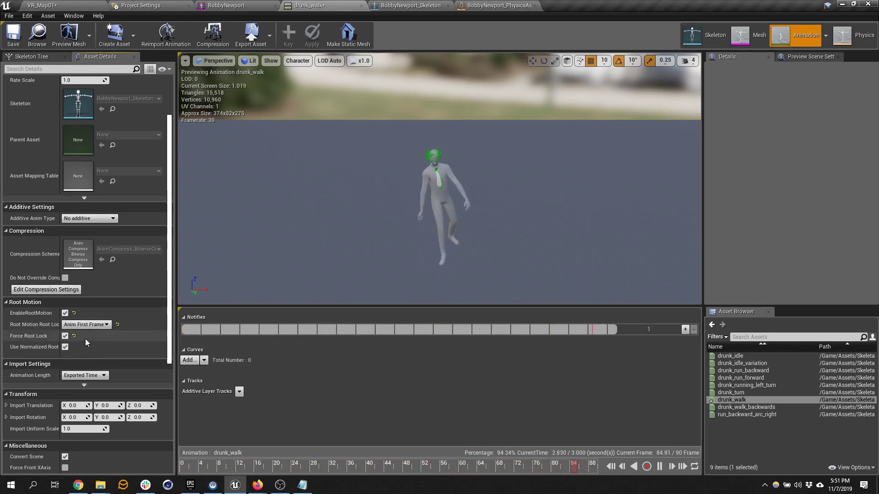
pyautogui.click(83, 325)
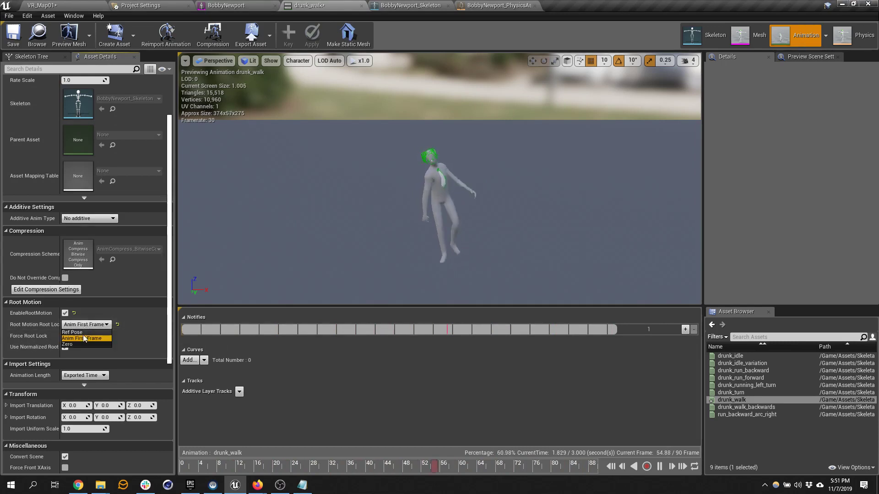
pyautogui.click(82, 342)
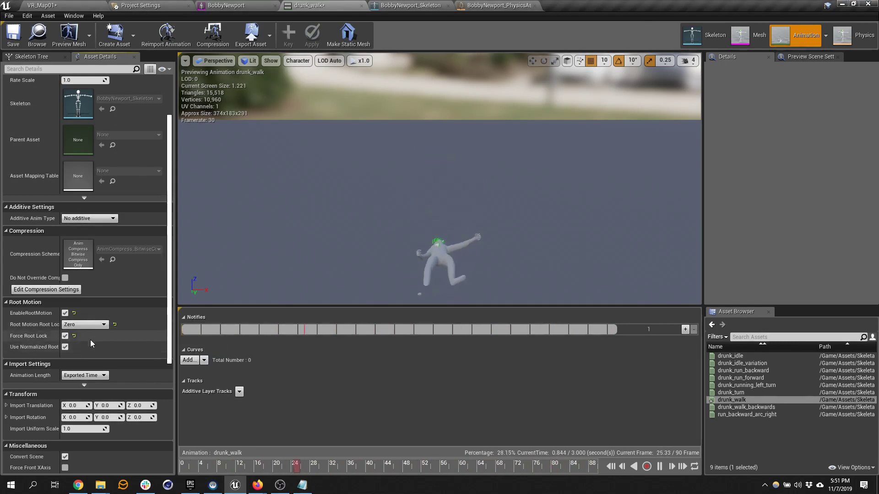
pyautogui.click(91, 326)
pyautogui.click(73, 333)
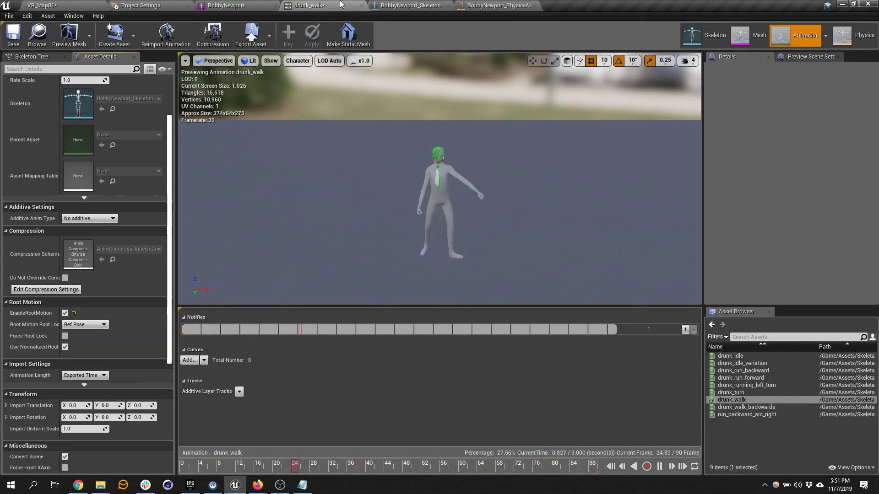
# Check the level sequence in VR_Map01 back to about frame 43 and save the drunk_walk animation.
pyautogui.click(43, 5)
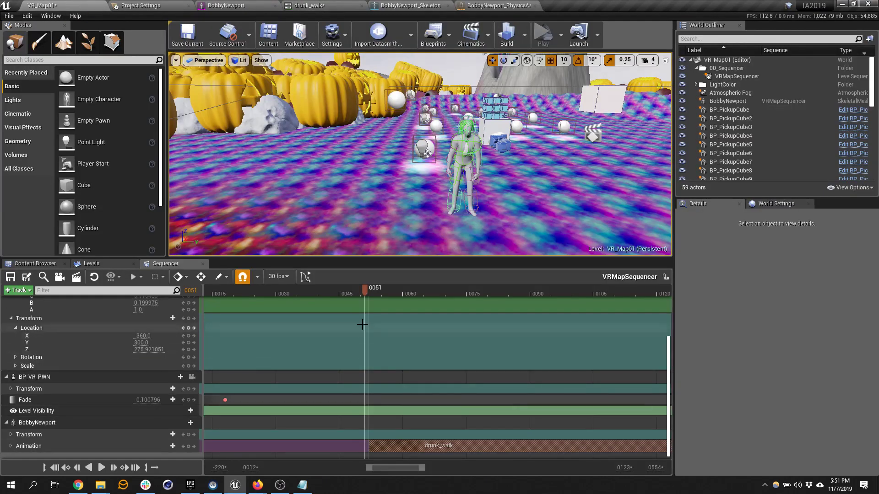
pyautogui.moveTo(370, 293); pyautogui.dragTo(331, 294)
pyautogui.click(432, 5)
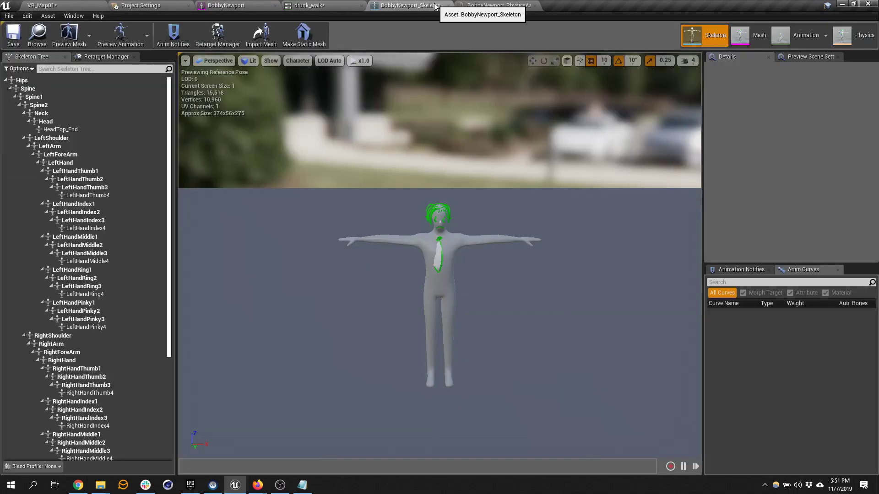
pyautogui.click(318, 5)
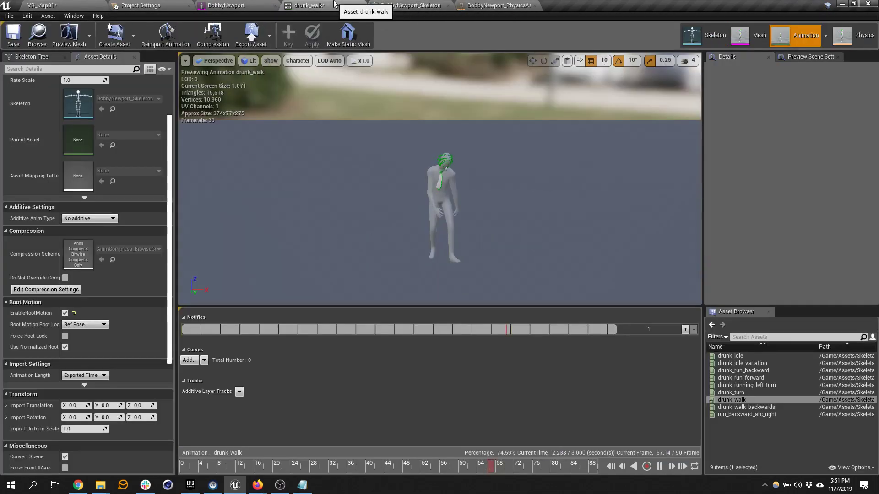
pyautogui.click(13, 37)
# Return to the VR_Map01 sequence and scrub through the blend and the drunk_walk clip to about frame 95.
pyautogui.click(401, 6)
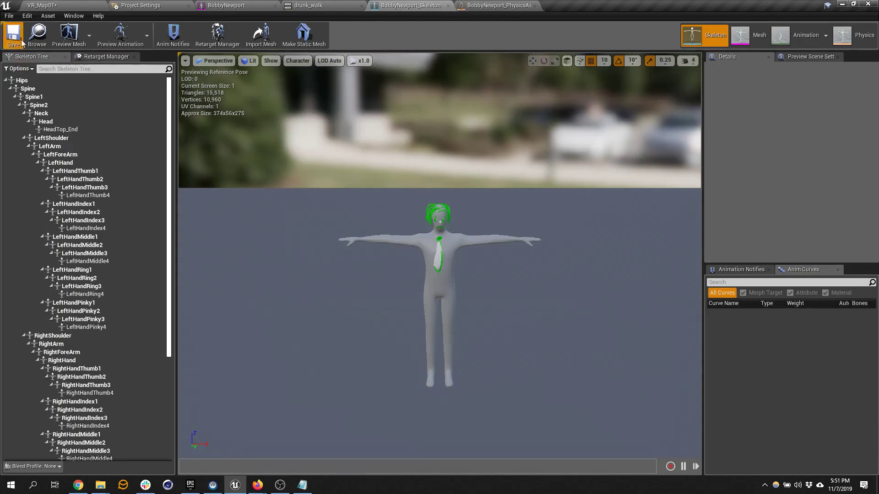
pyautogui.click(496, 5)
pyautogui.click(33, 5)
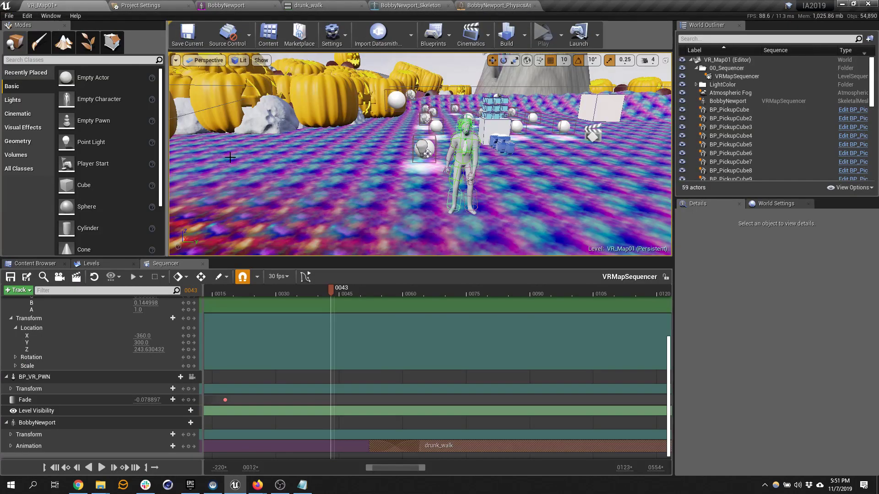
pyautogui.moveTo(356, 295); pyautogui.dragTo(407, 319)
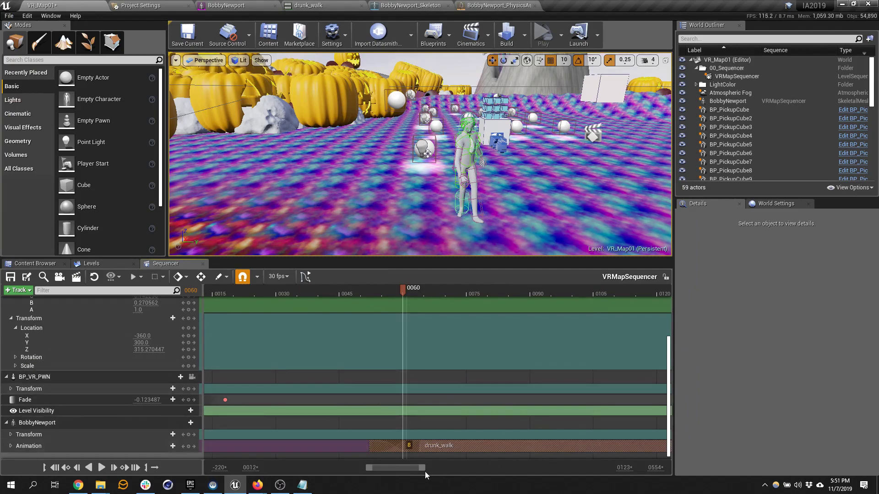
pyautogui.moveTo(425, 472); pyautogui.dragTo(468, 455)
pyautogui.moveTo(430, 286); pyautogui.dragTo(480, 337)
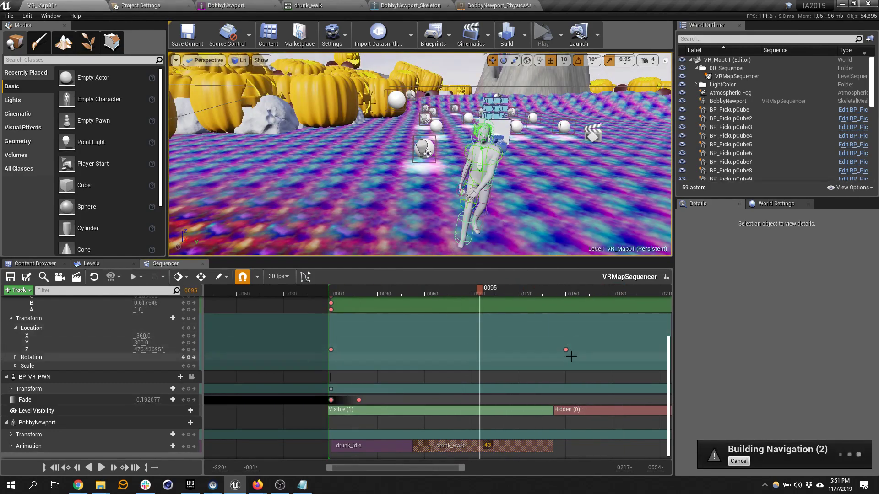
# Minimize the Unreal Editor and switch to the Chrome browser.
pyautogui.hotkey('alt', 'Tab')
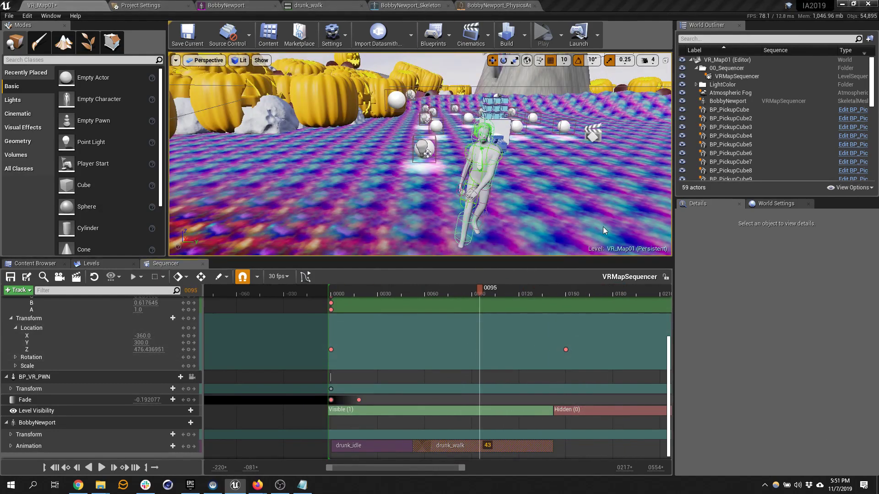
pyautogui.hotkey('alt', 'Tab')
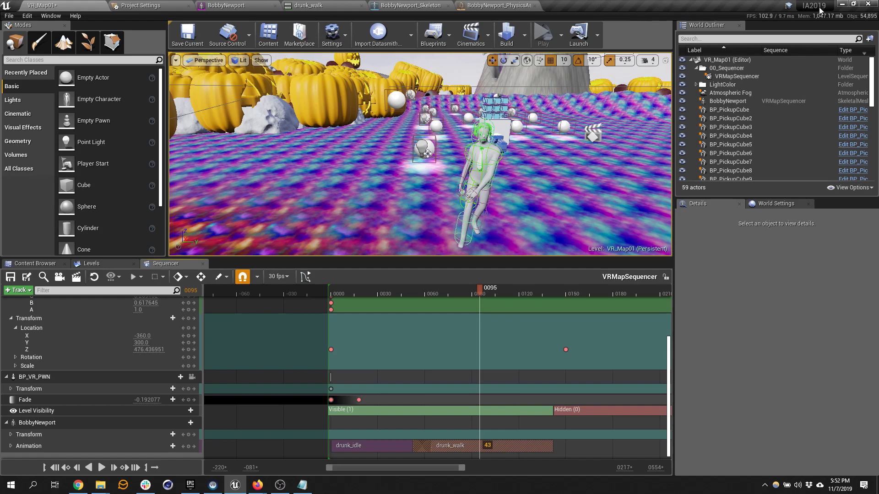
pyautogui.click(841, 4)
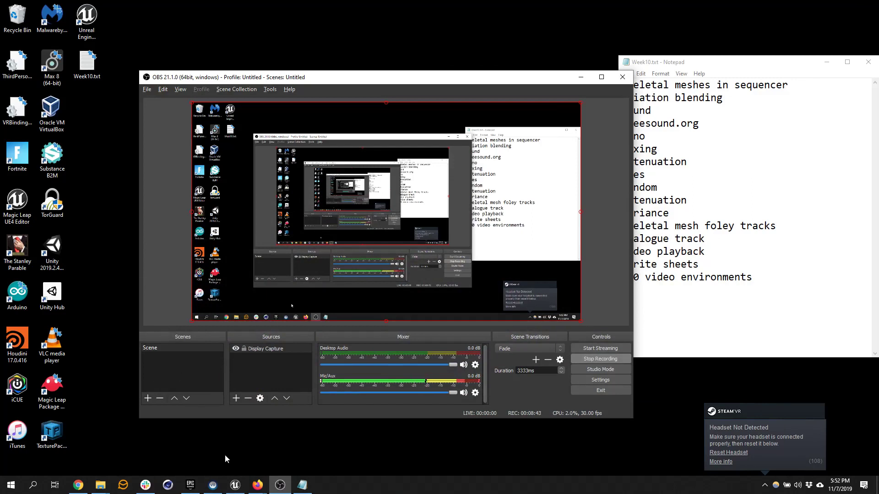
pyautogui.moveTo(103, 487)
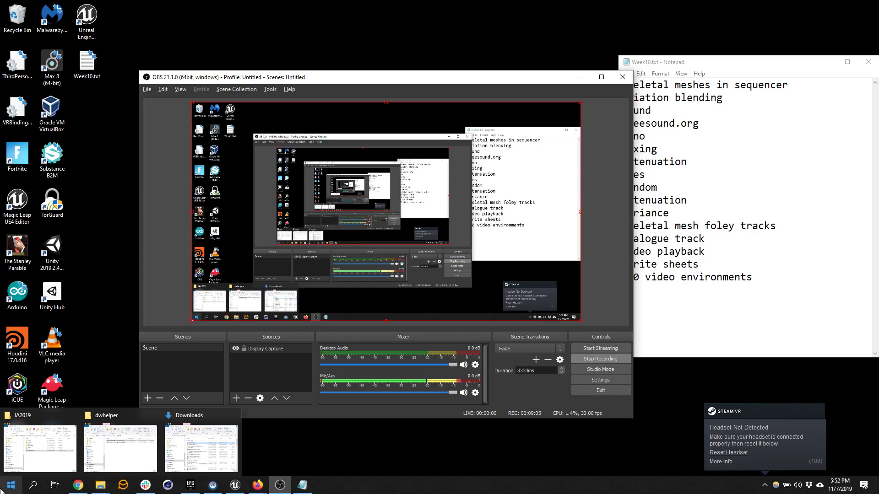
pyautogui.click(80, 489)
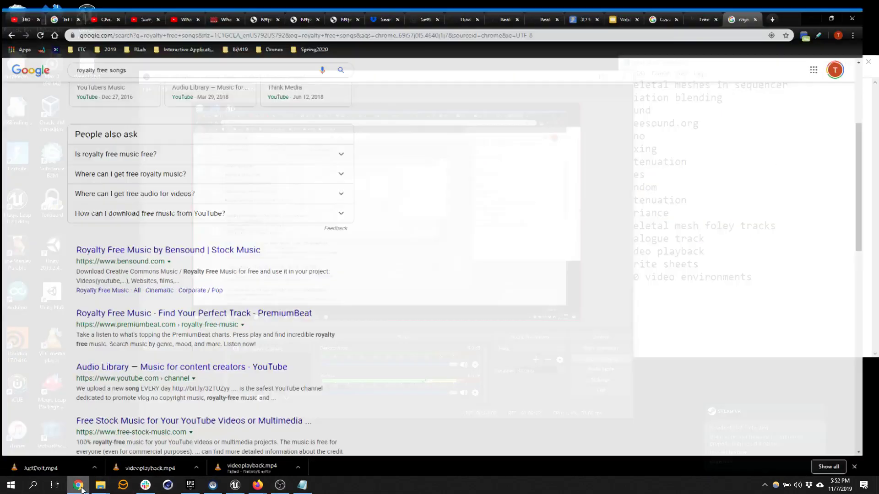
# Load the website freesounds.org in the current browser page.
pyautogui.click(550, 24)
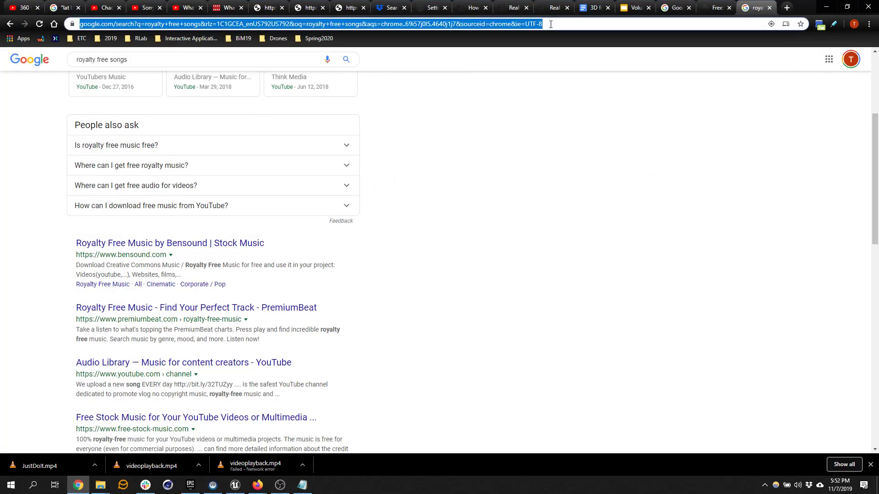
pyautogui.write('free')
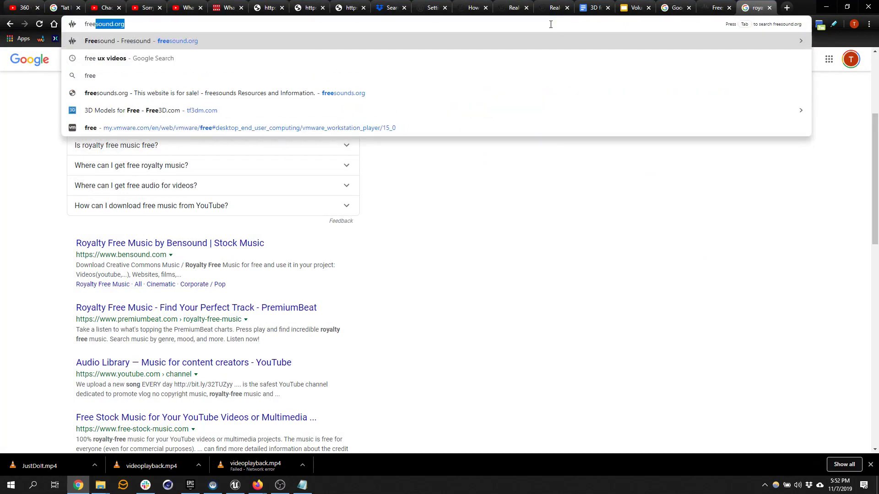
pyautogui.write('sounds.o')
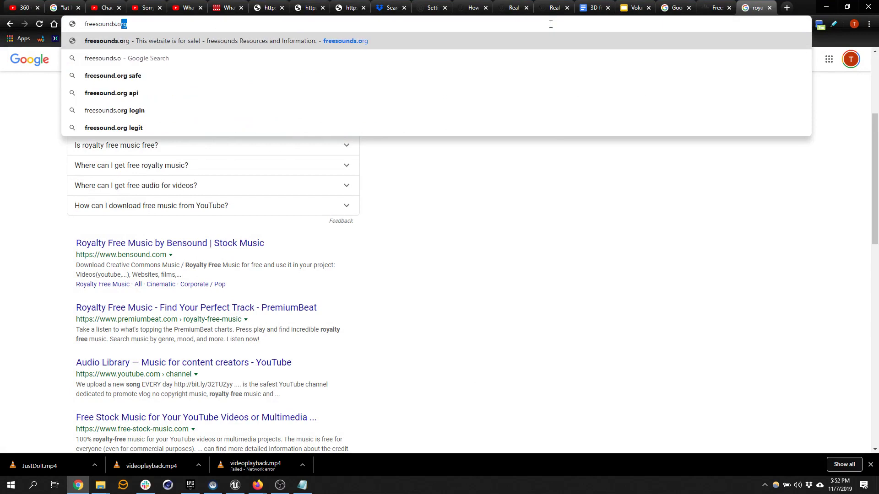
pyautogui.write('rg')
pyautogui.press('Return')
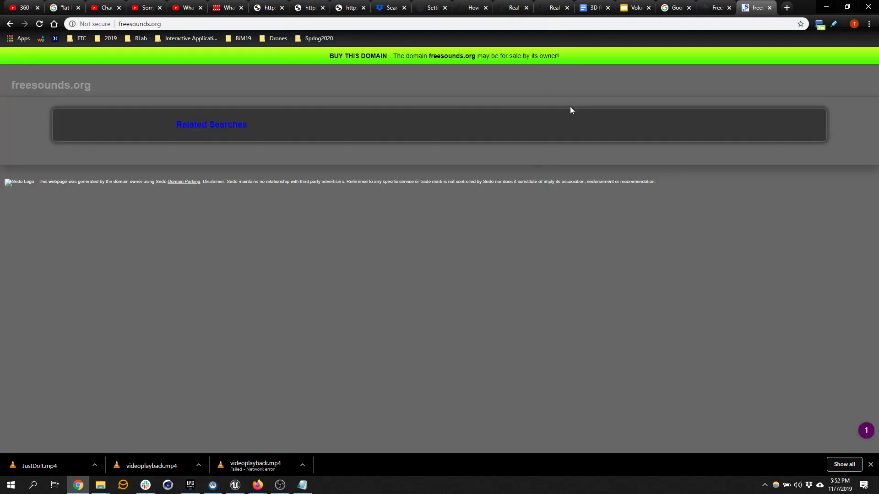
# Correct the web address to freesound.org and load the site.
pyautogui.click(214, 27)
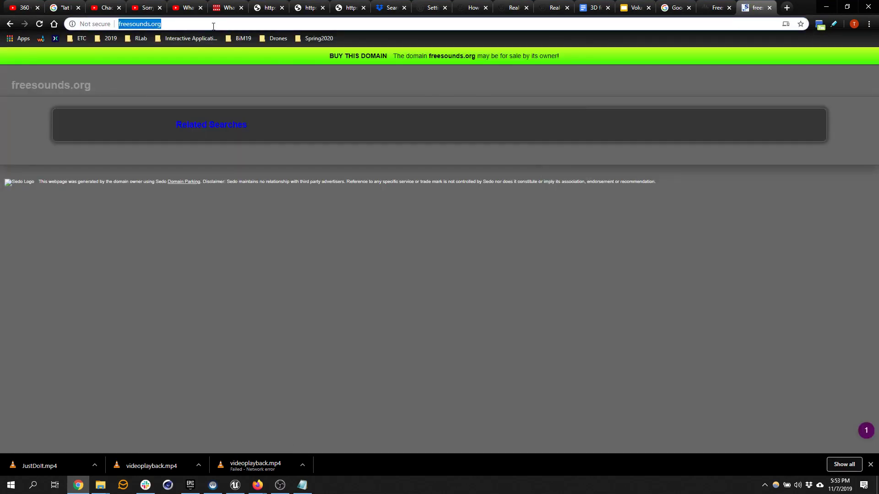
pyautogui.click(214, 26)
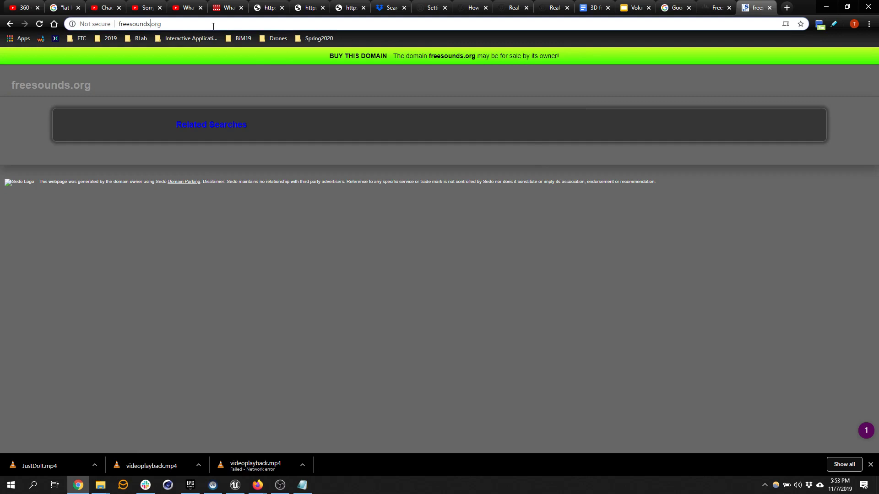
pyautogui.press('BackSpace')
pyautogui.press('Return')
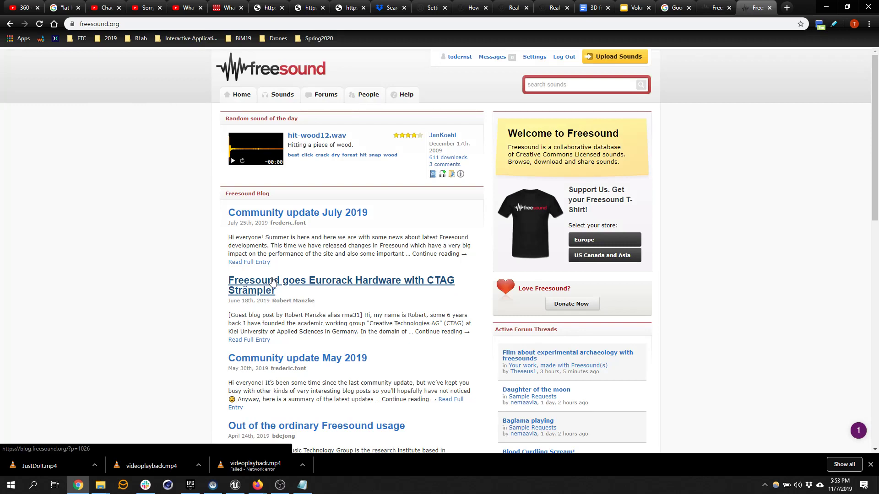
# Search Freesound for footsteps and look through the first page of results.
pyautogui.click(575, 86)
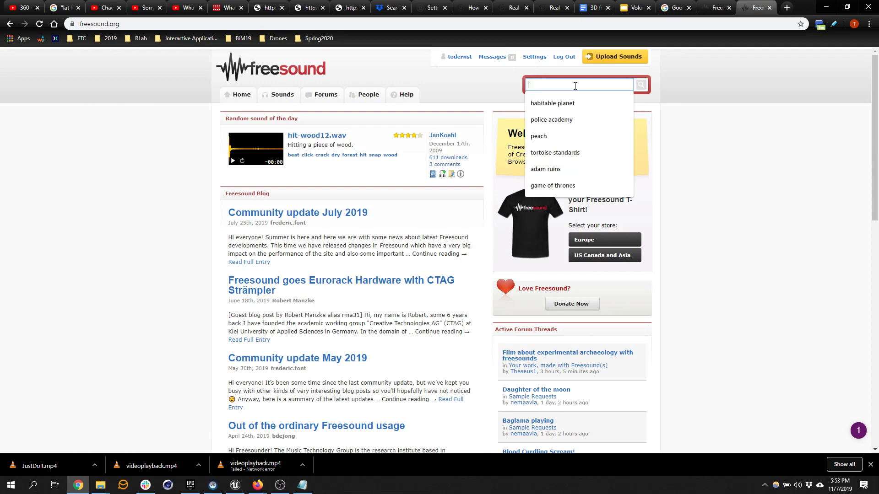
pyautogui.write('fo')
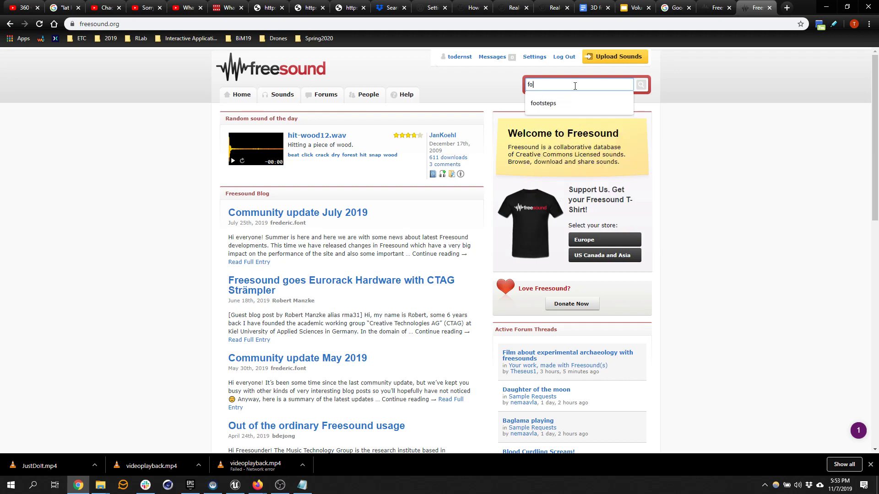
pyautogui.write('otsteps')
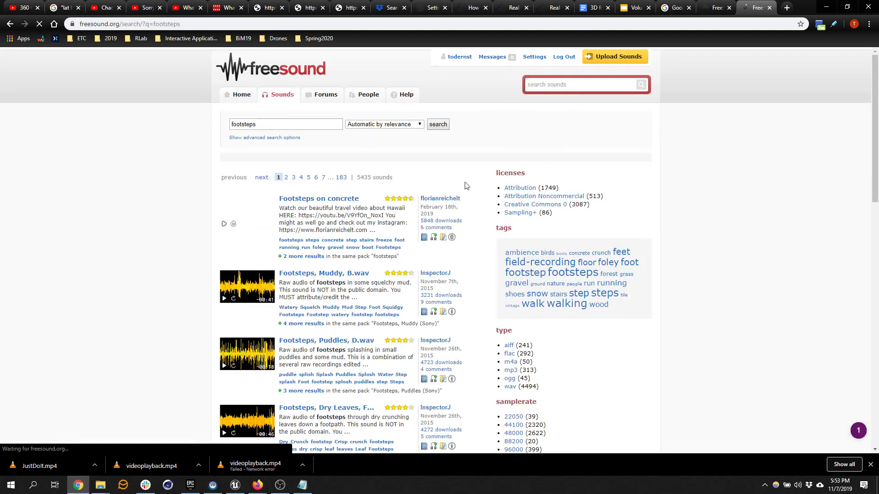
pyautogui.scroll(-10, 339, 238)
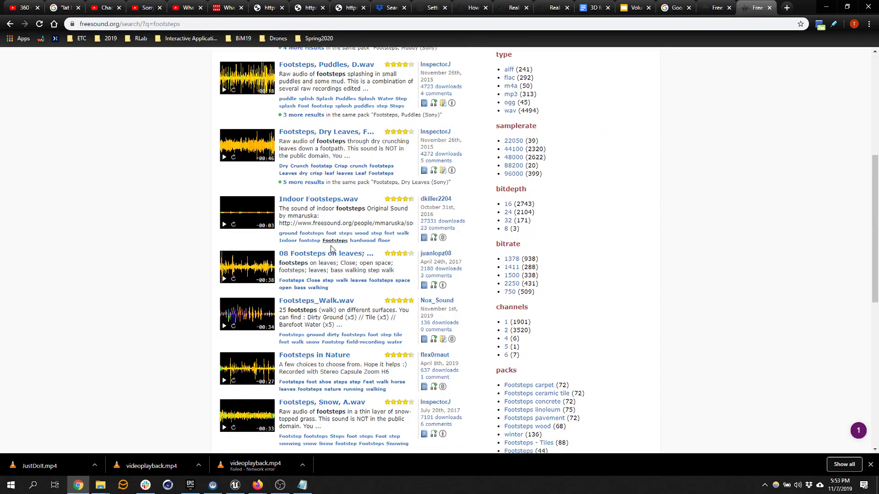
pyautogui.scroll(-4, 333, 225)
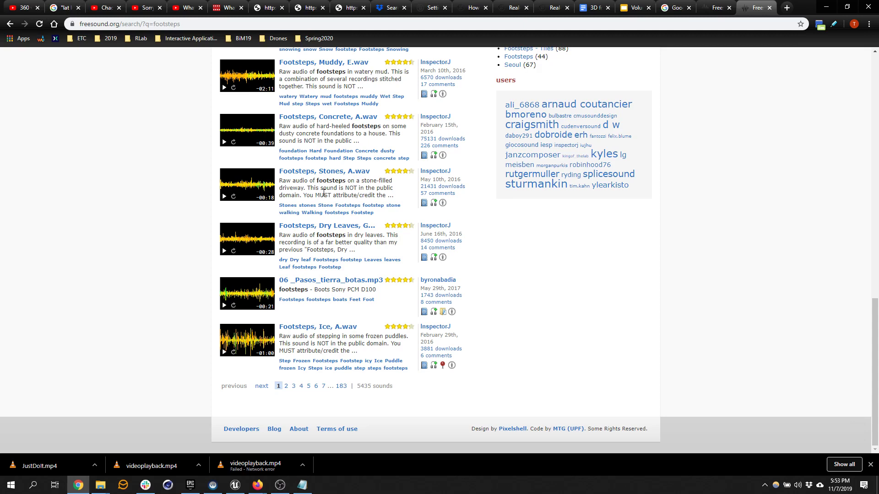
pyautogui.scroll(6, 324, 192)
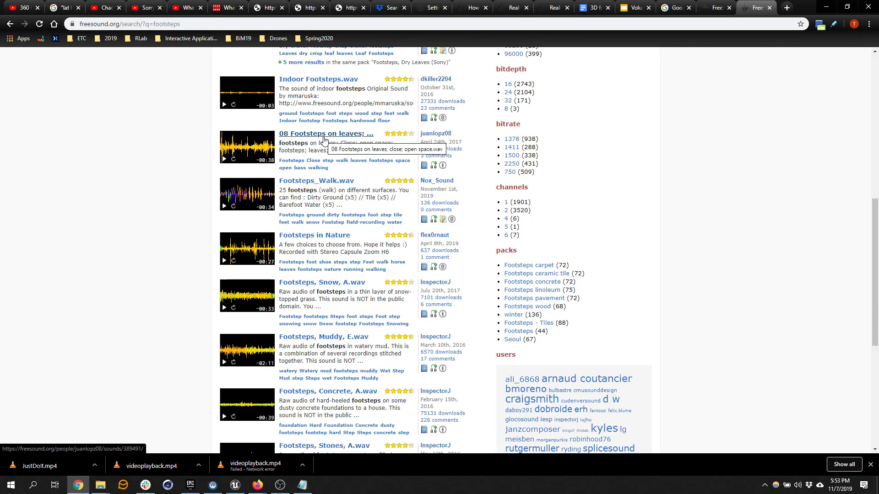
pyautogui.scroll(9, 323, 139)
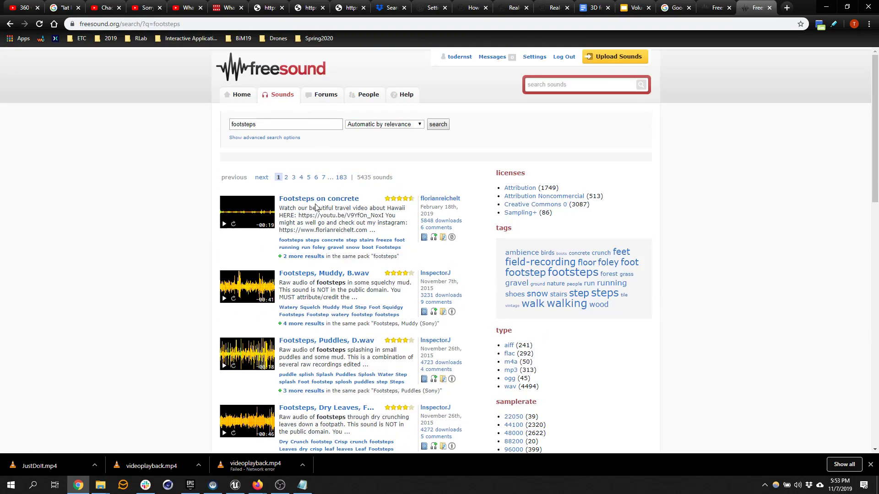
# Launch Adobe Audition 2019 and widen its window to the full screen width.
pyautogui.click(33, 484)
pyautogui.write('dition')
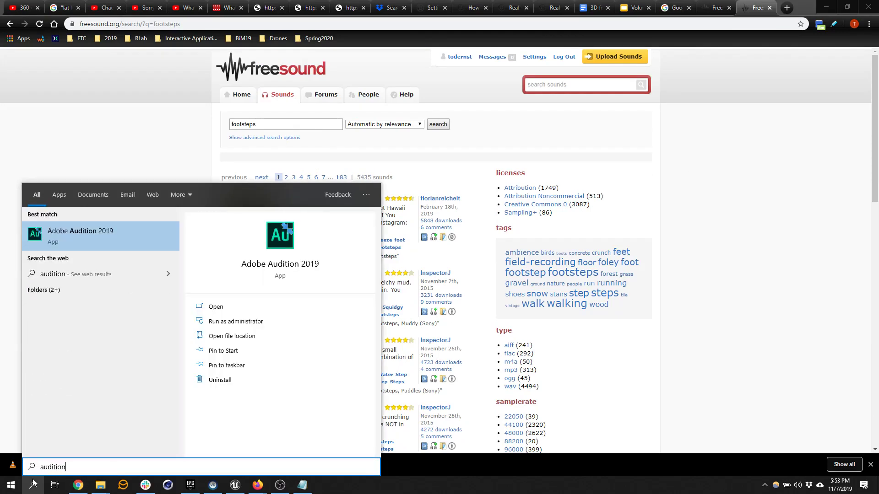
pyautogui.press('Return')
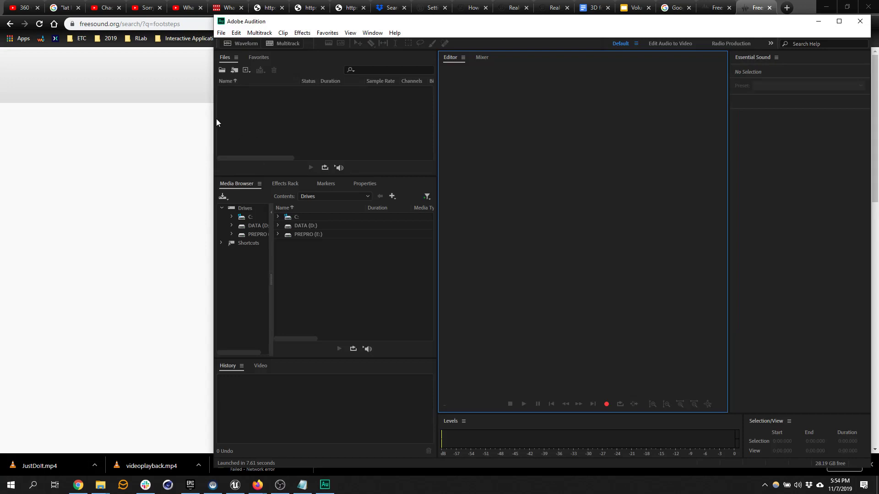
pyautogui.moveTo(214, 110); pyautogui.dragTo(1, 128)
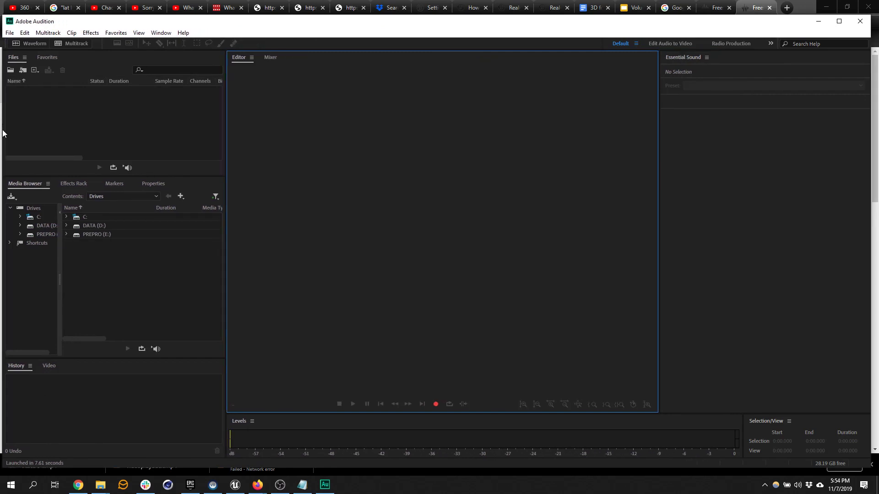
# Import the footsteps-on-concrete MP3 from the Downloads folder into Audition and open it in the waveform editor.
pyautogui.click(101, 485)
pyautogui.click(187, 439)
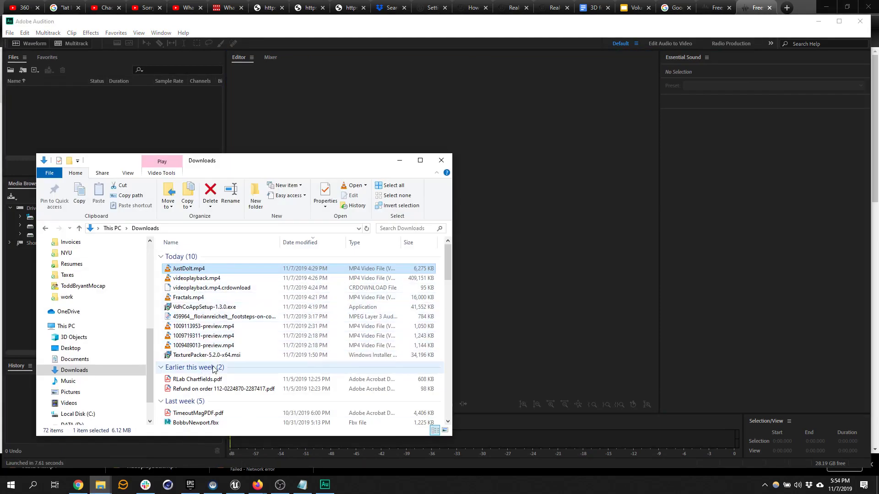
pyautogui.click(228, 317)
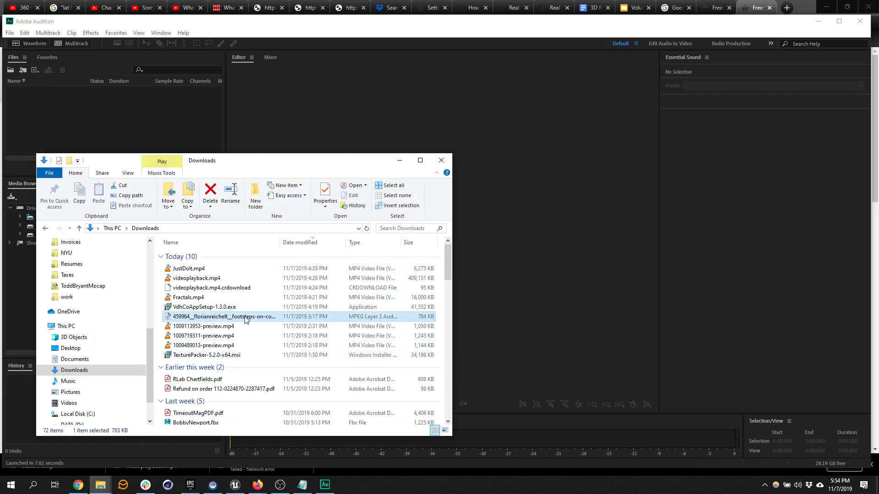
pyautogui.moveTo(245, 320); pyautogui.dragTo(51, 118)
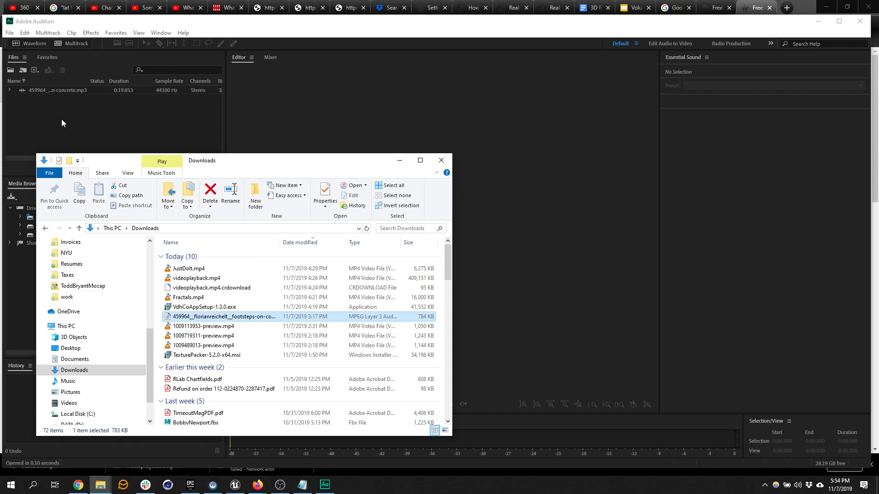
pyautogui.doubleClick(53, 90)
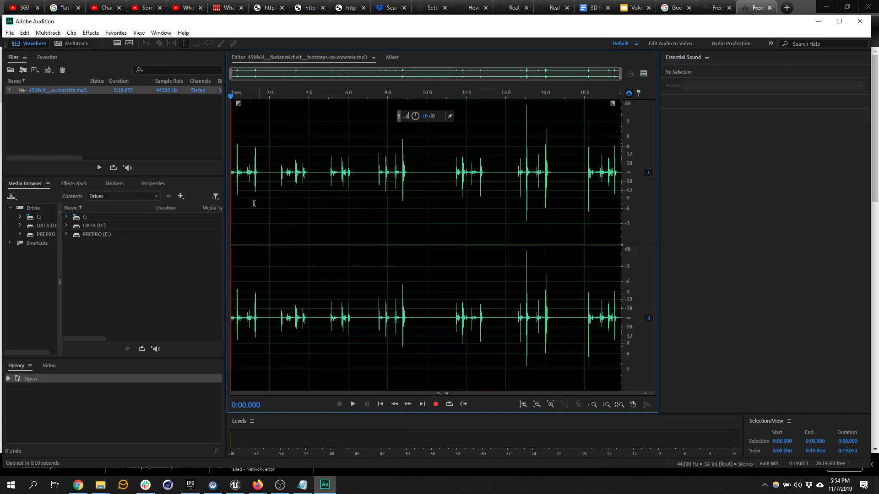
# Listen to about the first five seconds of the footsteps recording and check the Normalize favorites with the whole waveform selected.
pyautogui.press('space')
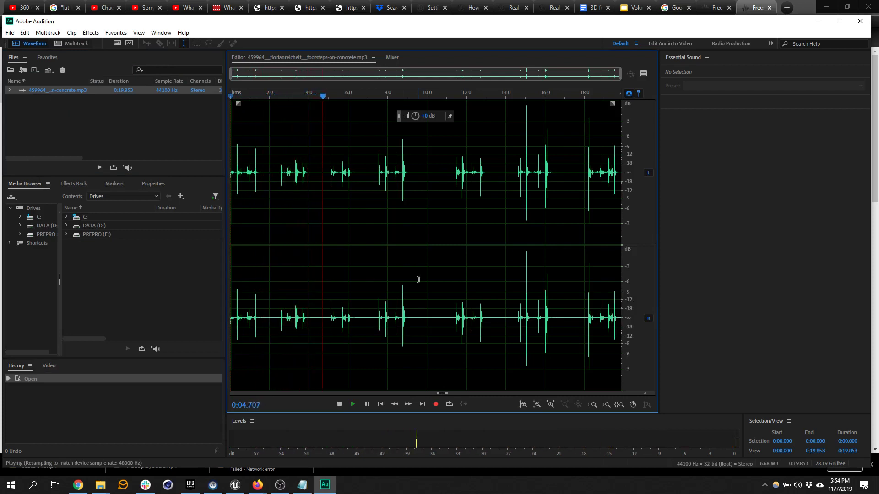
pyautogui.press('space')
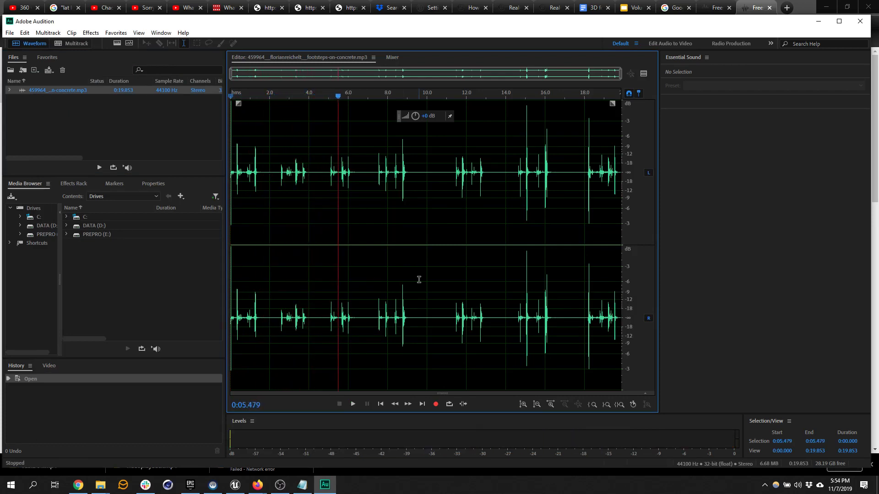
pyautogui.doubleClick(387, 209)
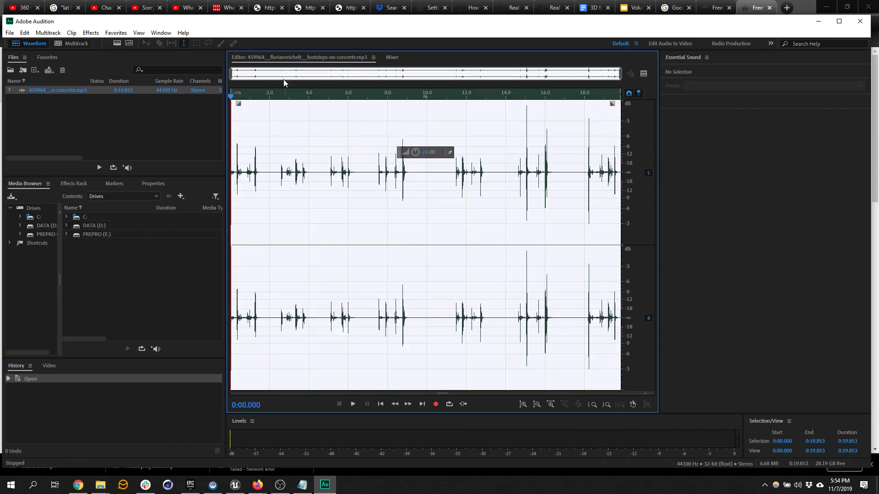
pyautogui.click(117, 33)
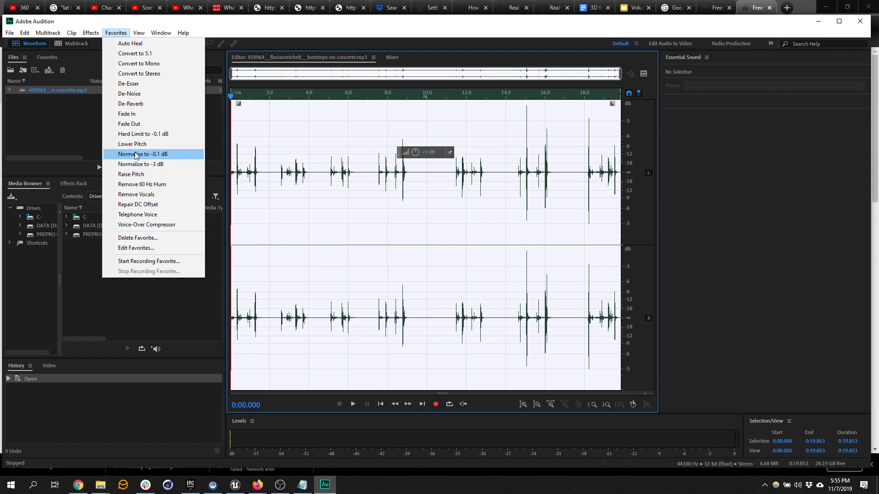
pyautogui.click(315, 114)
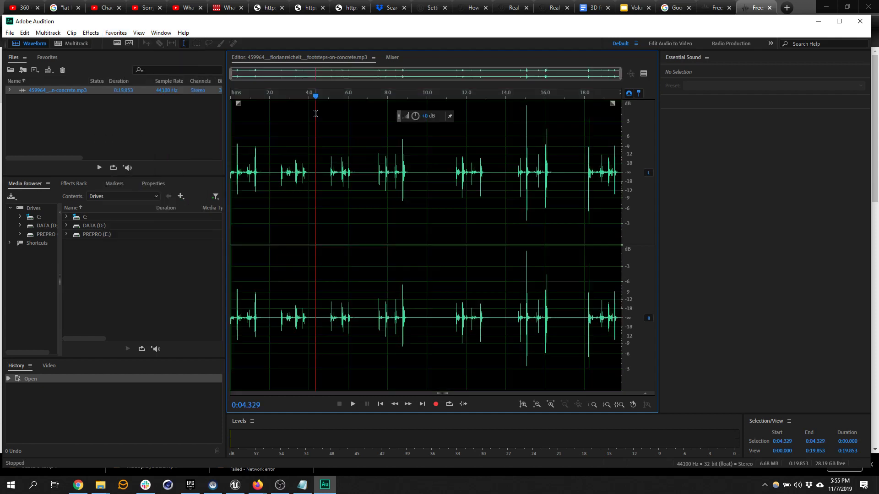
# Play the second group of footsteps from about 2.5 s to 4 s.
pyautogui.click(278, 137)
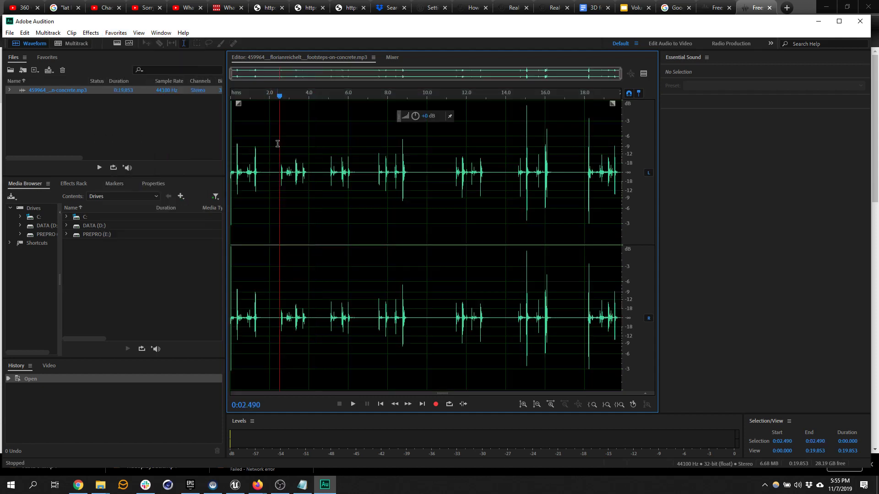
pyautogui.press('space')
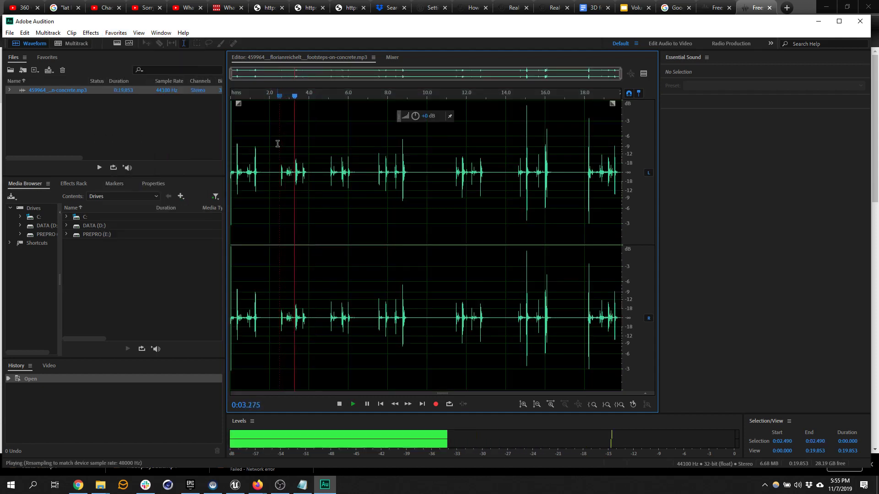
pyautogui.press('space')
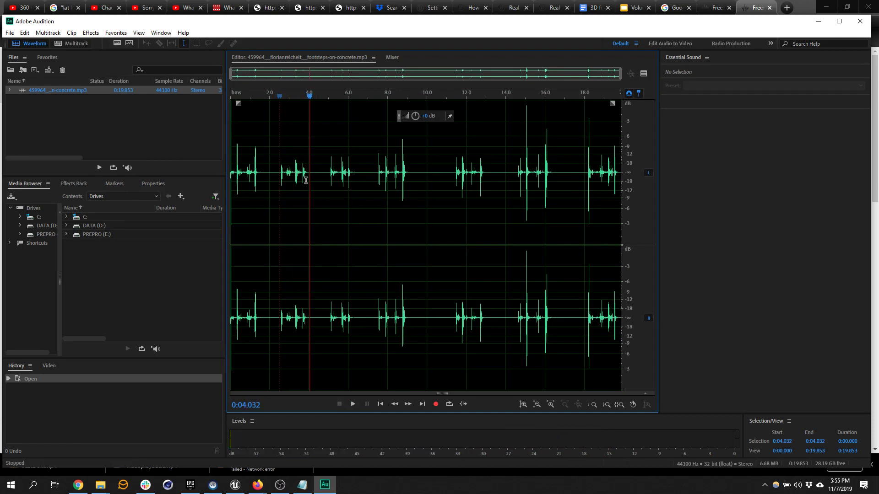
# Select the first footstep of the second group, from about 2.57 s to 2.86 s.
pyautogui.scroll(5, 306, 180)
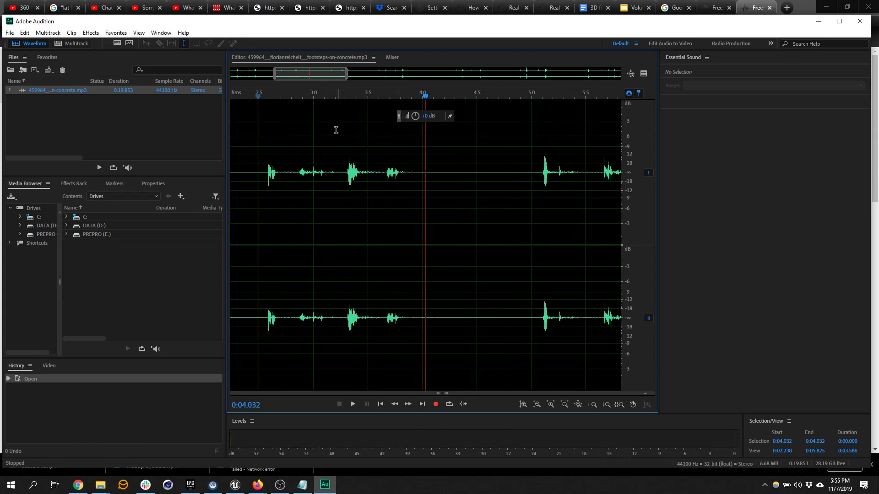
pyautogui.moveTo(258, 162); pyautogui.dragTo(298, 174)
pyautogui.click(269, 168)
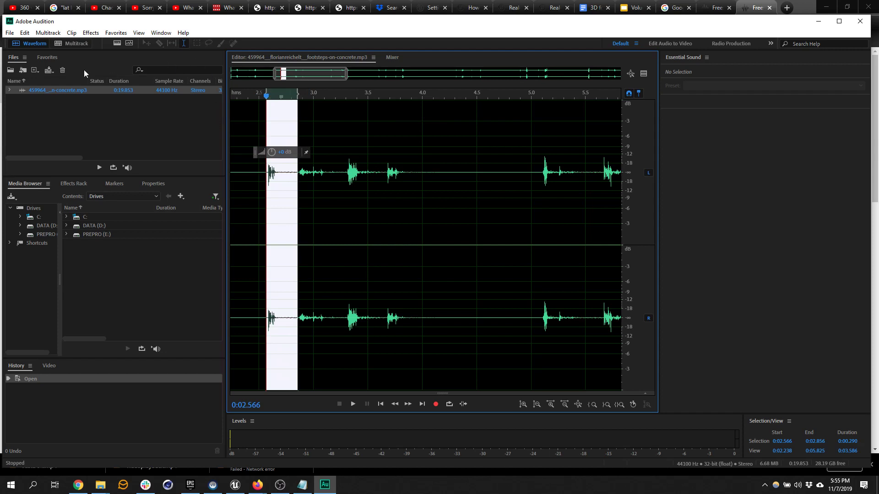
# Start saving the selected footstep as a separate file with the Downloads folder as its location.
pyautogui.click(10, 33)
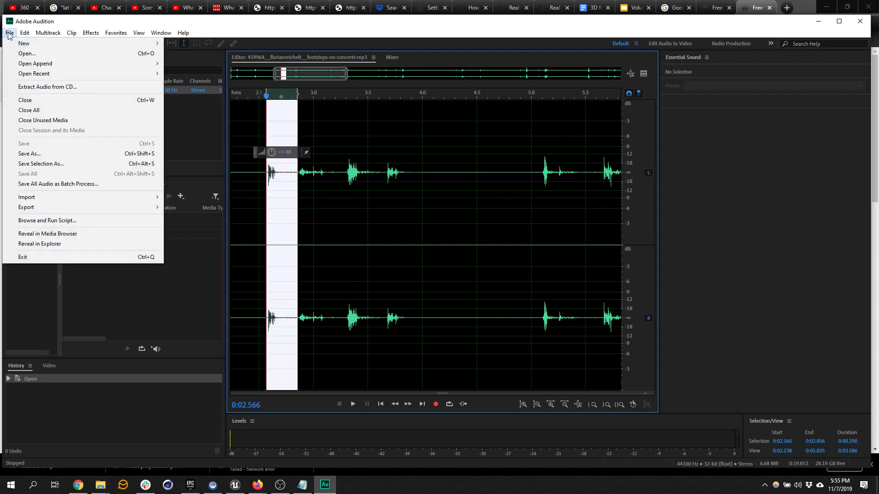
pyautogui.click(62, 164)
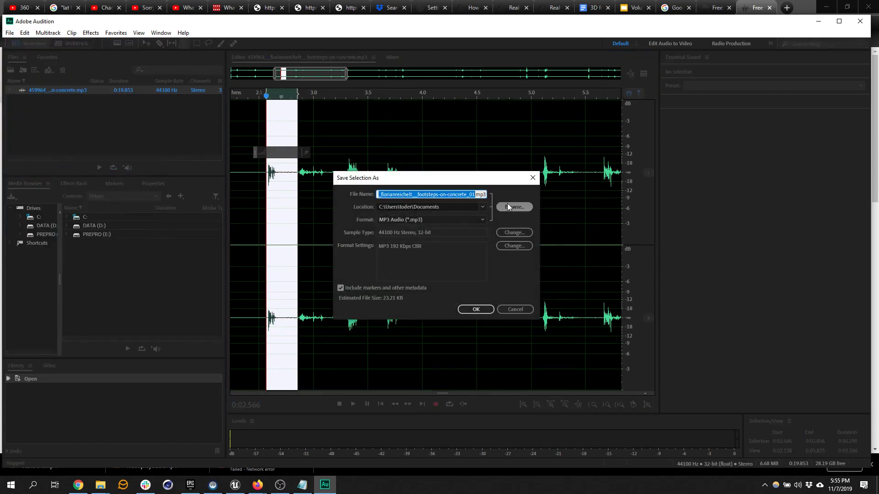
pyautogui.click(485, 206)
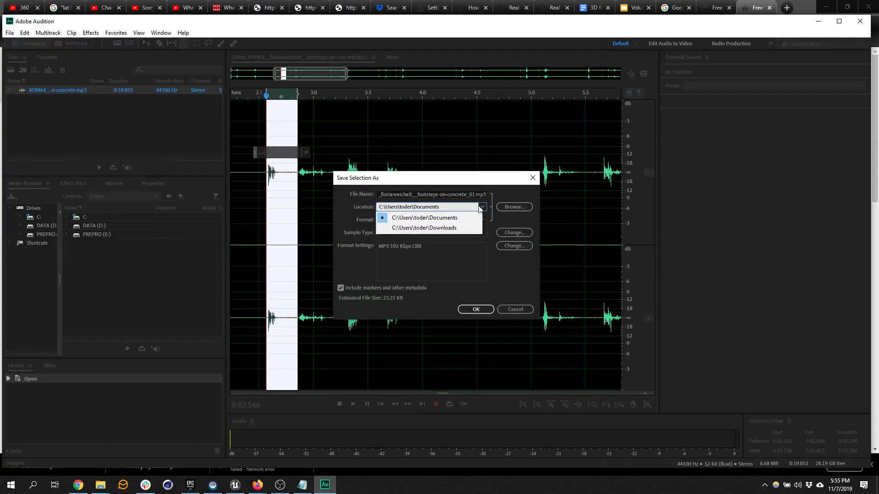
pyautogui.click(455, 228)
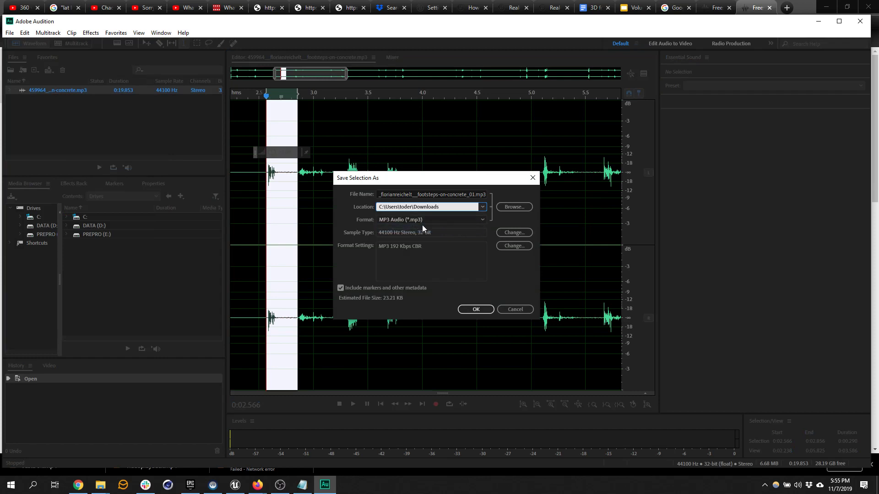
# Name the saved selection step01.
pyautogui.click(472, 195)
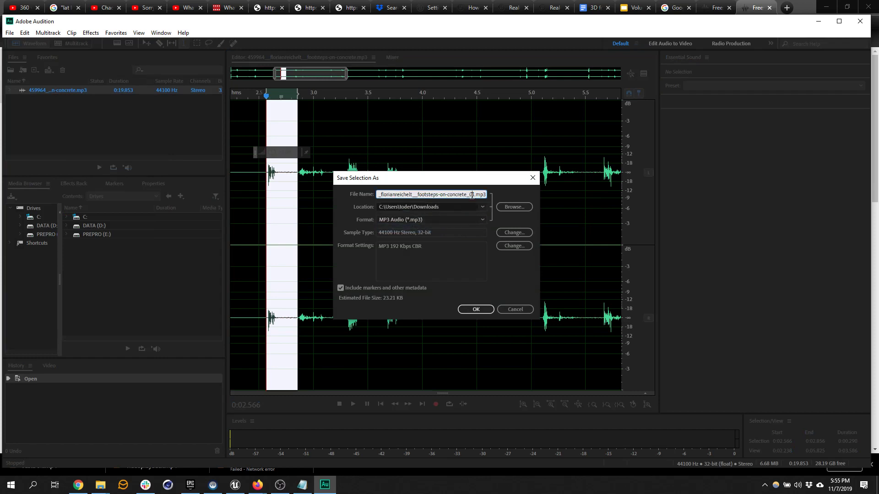
pyautogui.press('BackSpace')
pyautogui.press('BackSpace')
pyautogui.press('BackSpace')
pyautogui.press('BackSpace')
pyautogui.press('BackSpace')
pyautogui.press('BackSpace')
pyautogui.press('BackSpace')
pyautogui.press('BackSpace')
pyautogui.press('BackSpace')
pyautogui.press('BackSpace')
pyautogui.press('BackSpace')
pyautogui.press('BackSpace')
pyautogui.press('BackSpace')
pyautogui.press('BackSpace')
pyautogui.press('BackSpace')
pyautogui.press('BackSpace')
pyautogui.press('BackSpace')
pyautogui.press('BackSpace')
pyautogui.press('BackSpace')
pyautogui.press('BackSpace')
pyautogui.press('BackSpace')
pyautogui.press('BackSpace')
pyautogui.write('step01')
# Set the file format to Wave PCM and check the sample type settings without changing them.
pyautogui.click(483, 220)
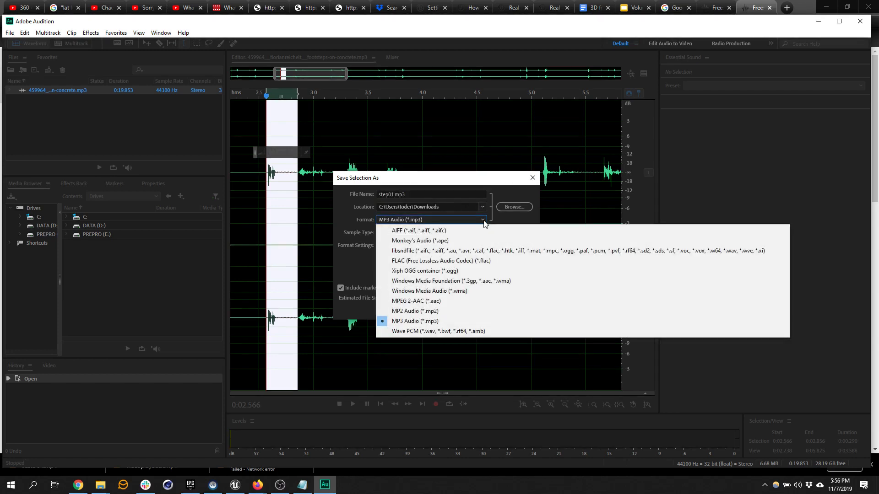
pyautogui.click(420, 331)
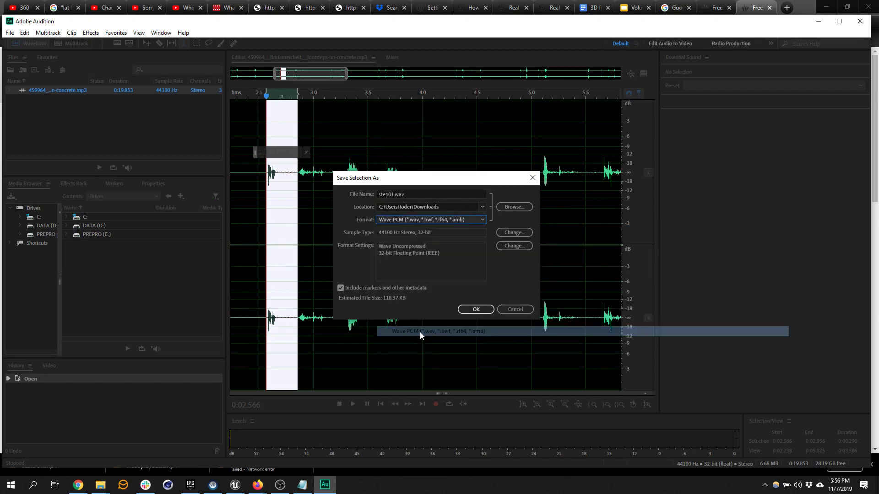
pyautogui.click(515, 231)
pyautogui.click(502, 108)
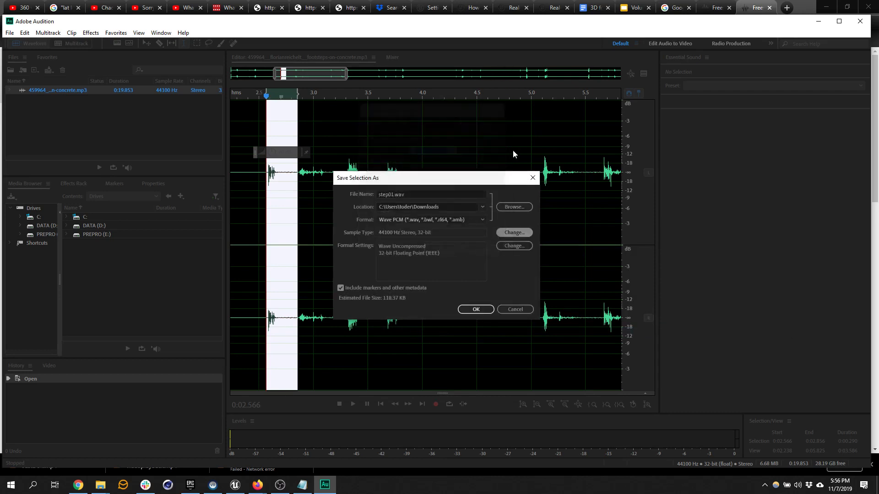
# Cancel saving the selection and convert the footsteps recording to mono.
pyautogui.click(533, 177)
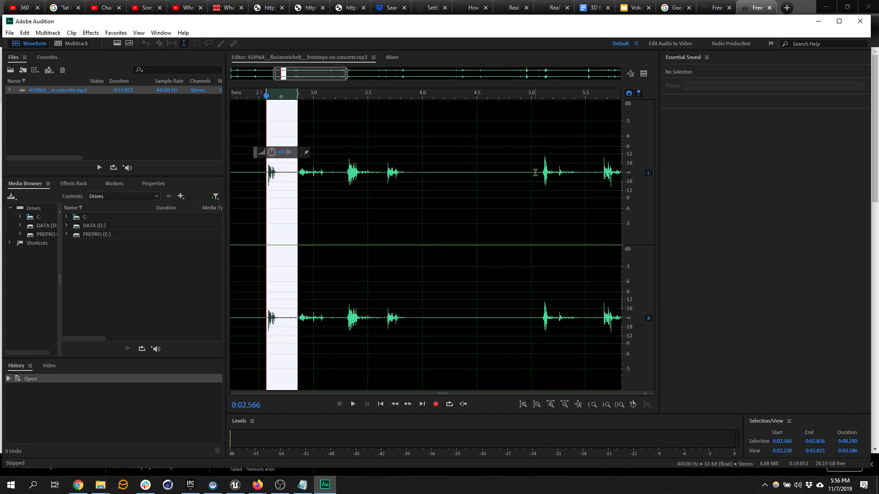
pyautogui.doubleClick(392, 226)
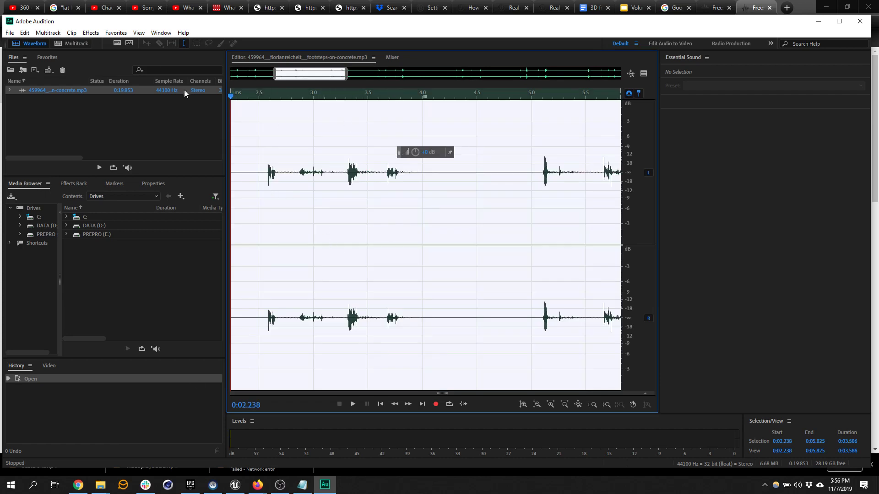
pyautogui.click(139, 33)
pyautogui.moveTo(116, 34)
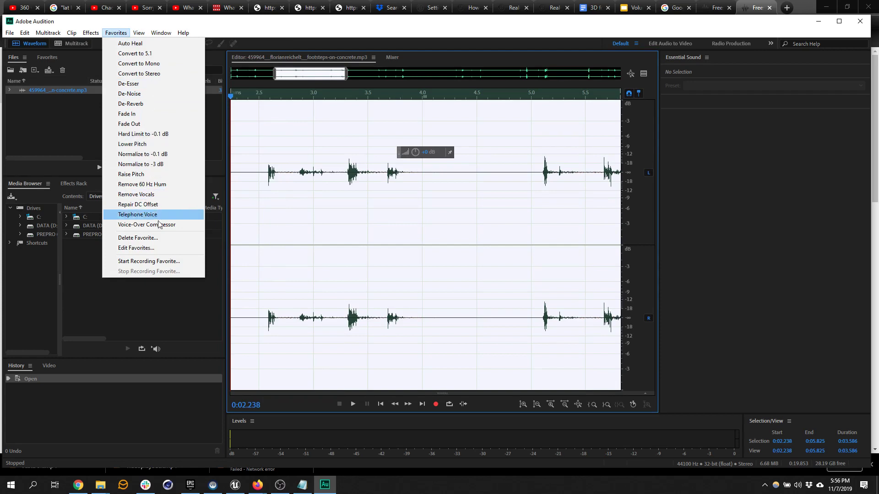
pyautogui.click(158, 64)
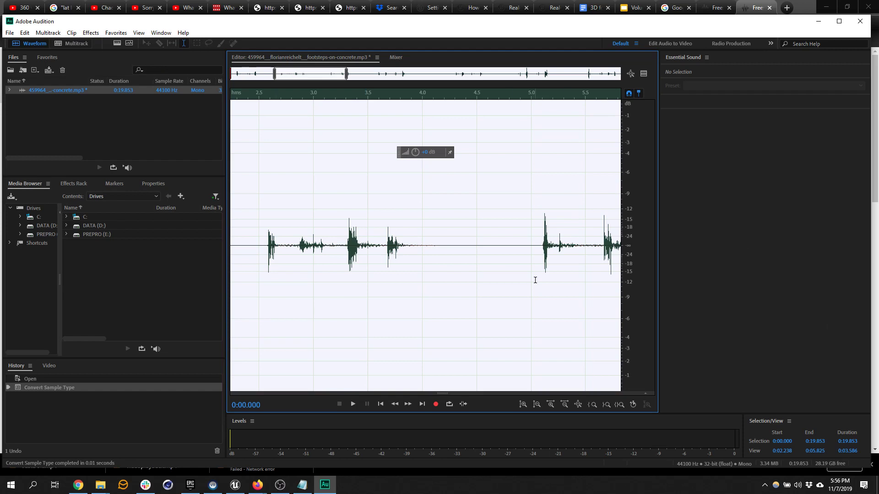
# Select the footstep from about 2.56 s to 2.84 s and start saving the selection with Downloads as its location.
pyautogui.click(306, 284)
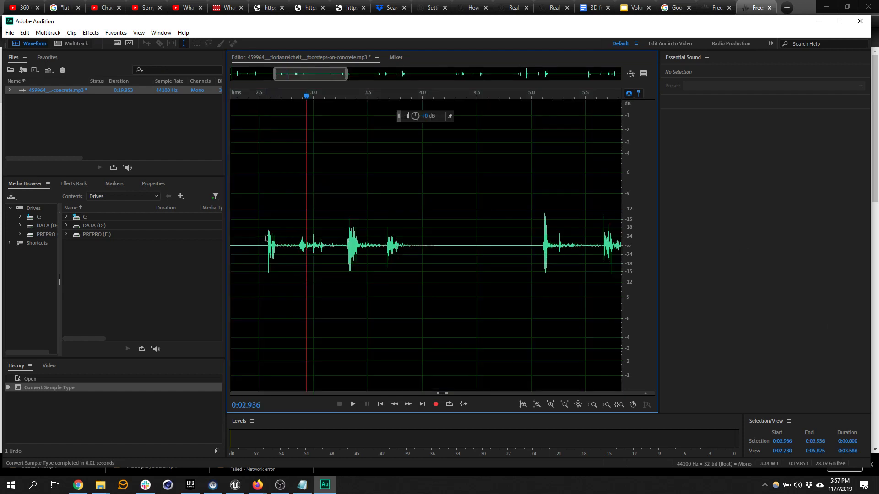
pyautogui.moveTo(265, 238); pyautogui.dragTo(296, 239)
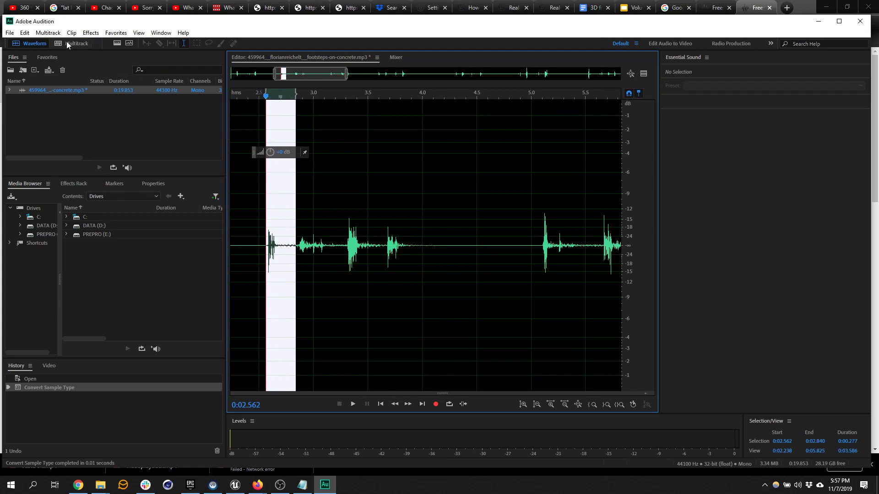
pyautogui.click(9, 32)
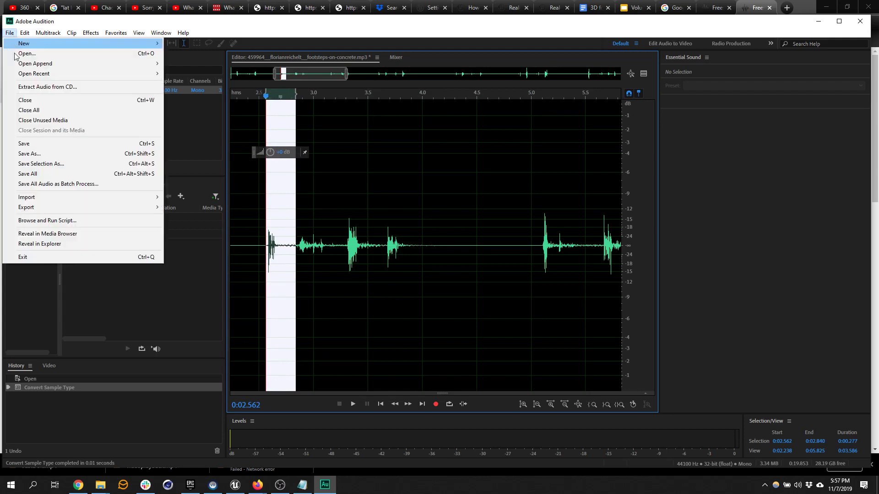
pyautogui.click(46, 164)
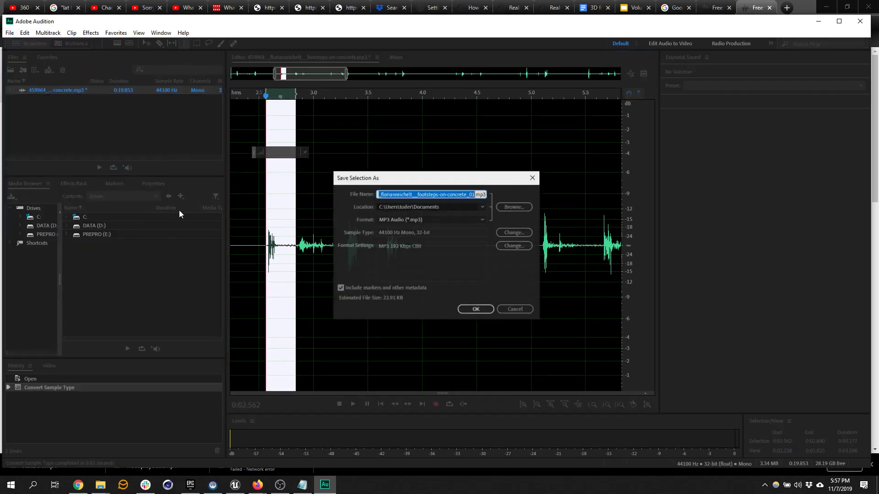
pyautogui.click(483, 207)
pyautogui.click(453, 227)
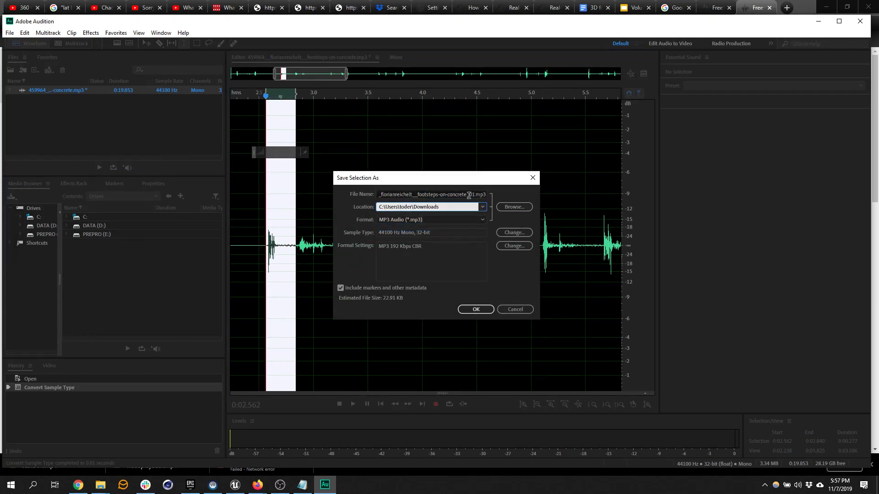
# Name the saved selection step01 and set its format to Wave PCM.
pyautogui.moveTo(469, 195); pyautogui.dragTo(380, 201)
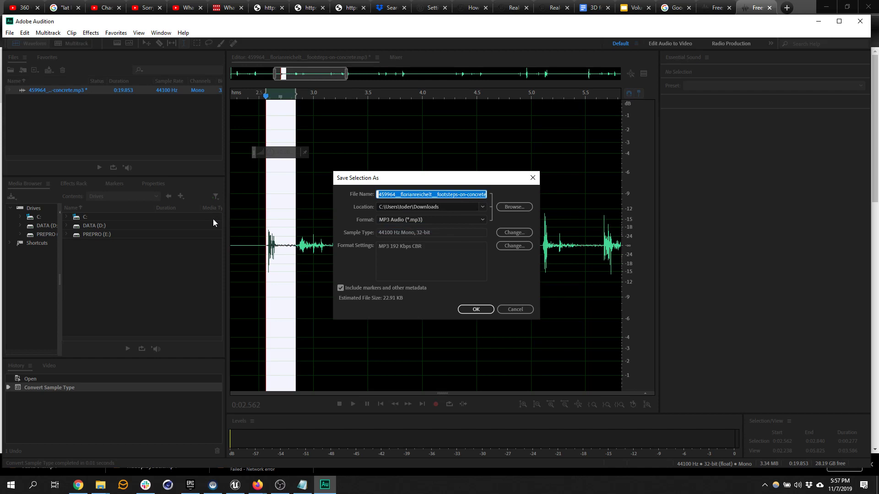
pyautogui.write('step01.mp3')
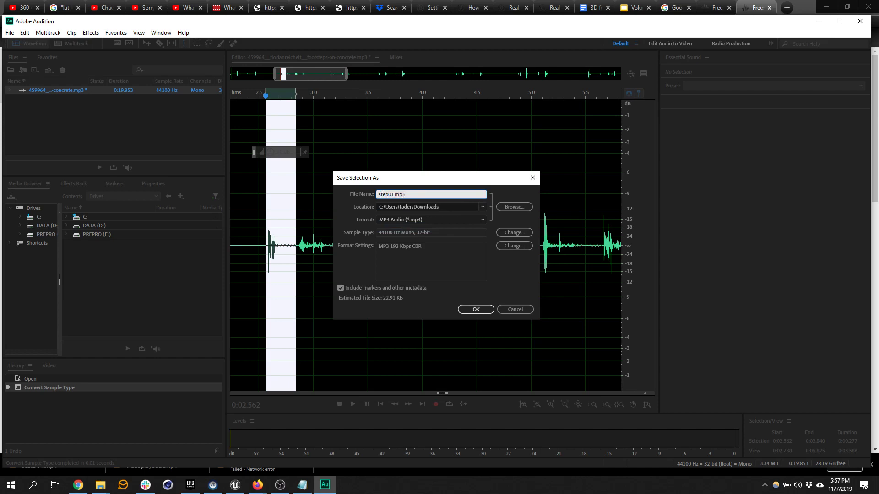
pyautogui.click(485, 216)
pyautogui.click(448, 328)
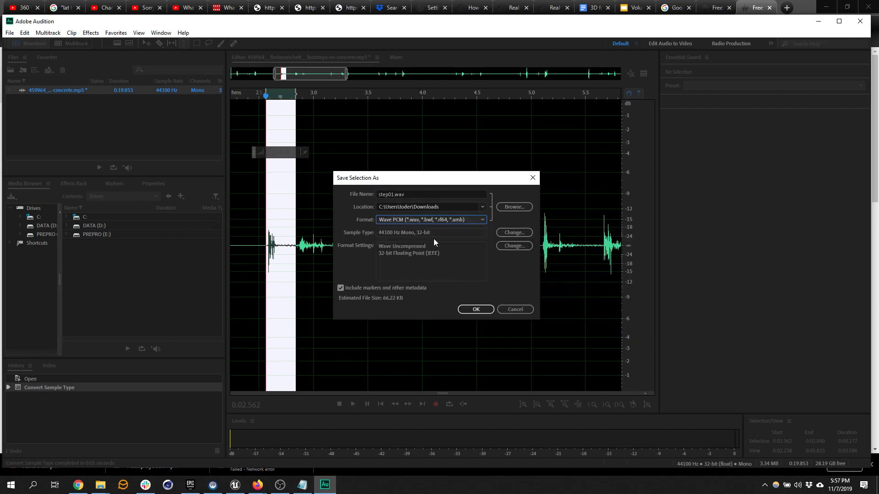
# Set the sample type to 44100 Hz, mono, 16-bit and save the selection.
pyautogui.click(517, 232)
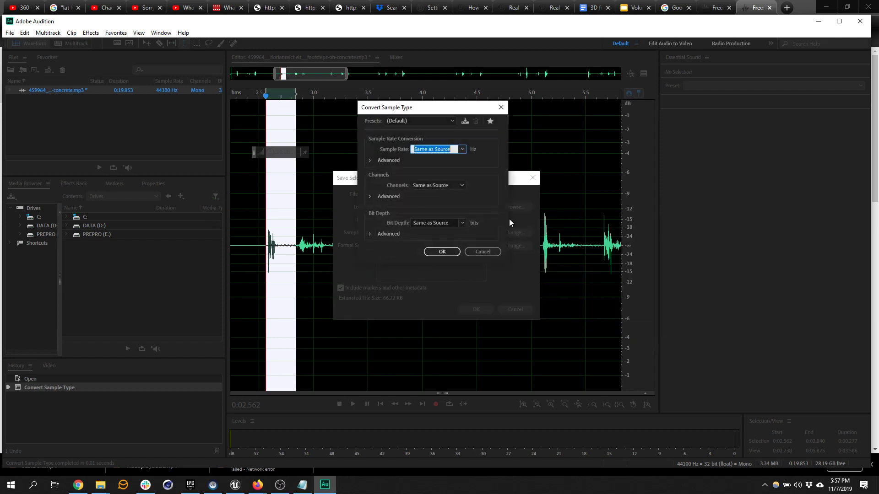
pyautogui.click(462, 151)
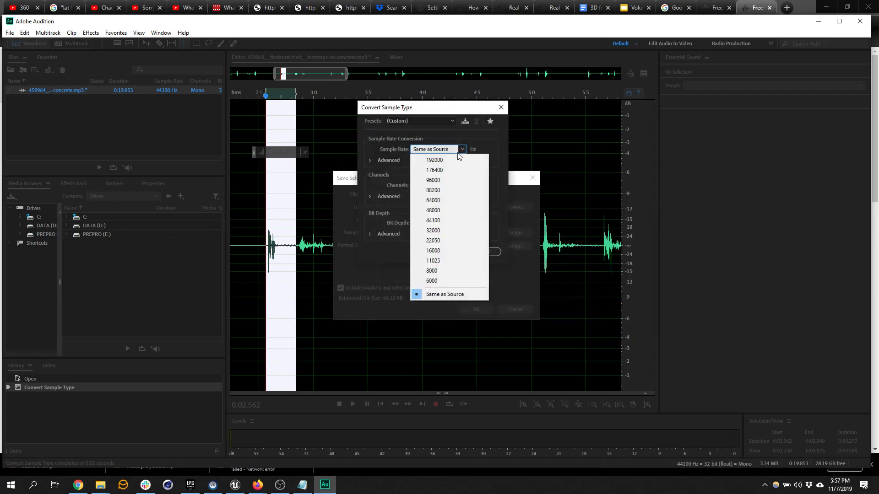
pyautogui.click(447, 221)
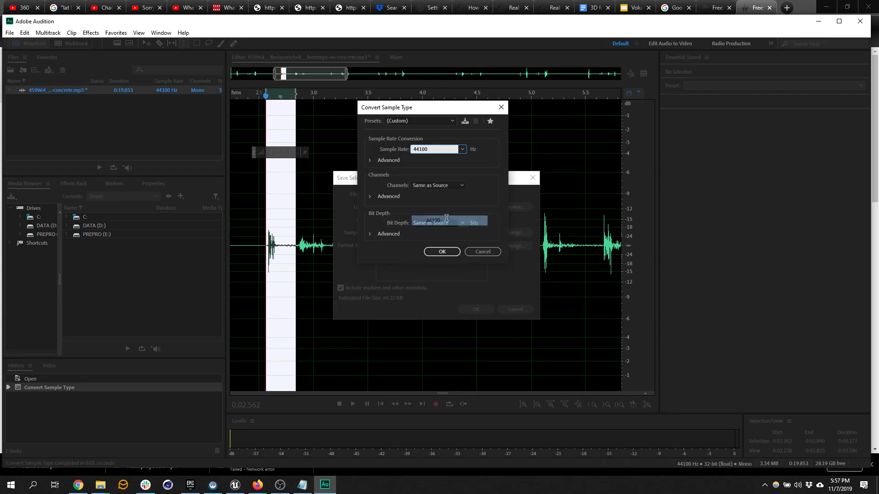
pyautogui.click(455, 186)
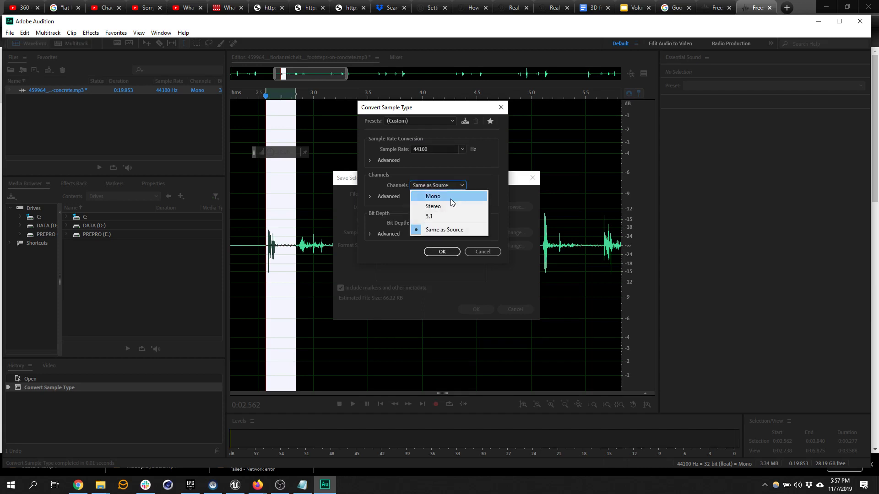
pyautogui.click(446, 198)
pyautogui.click(461, 224)
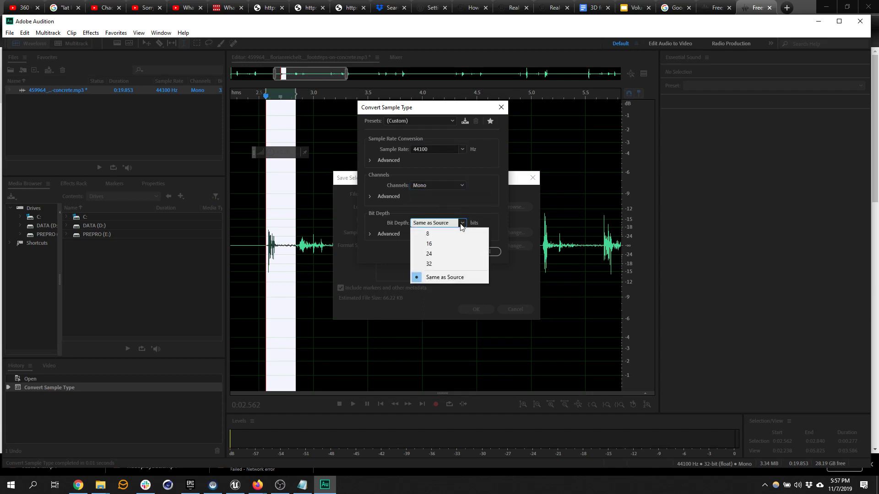
pyautogui.click(431, 244)
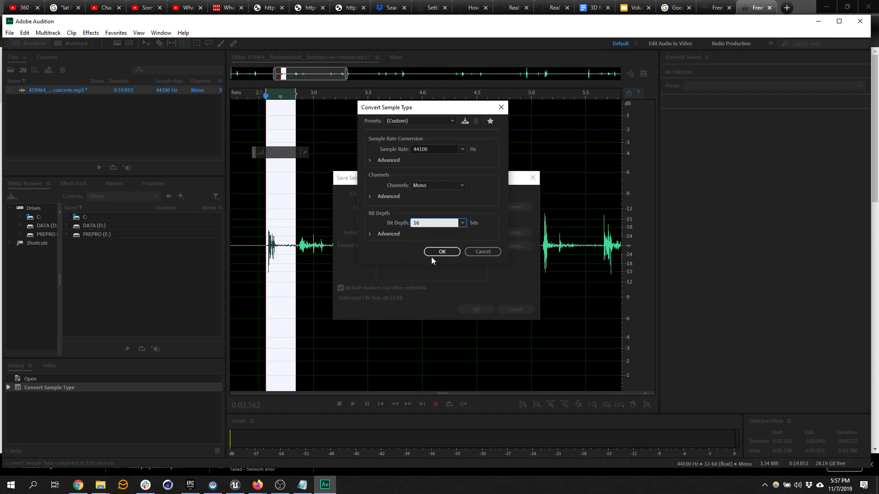
pyautogui.click(442, 252)
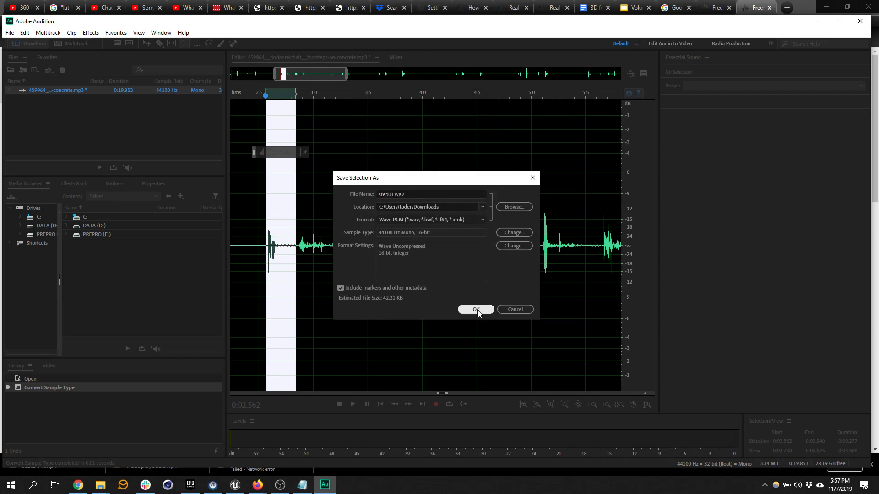
pyautogui.click(476, 309)
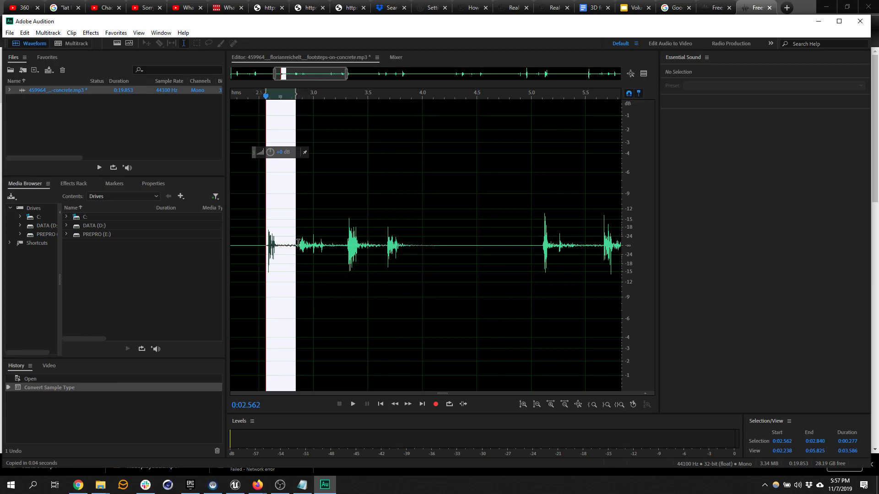
# Select the footstep from about 2.86 s to 3.29 s and save the selection as step02.wav.
pyautogui.moveTo(299, 242); pyautogui.dragTo(345, 243)
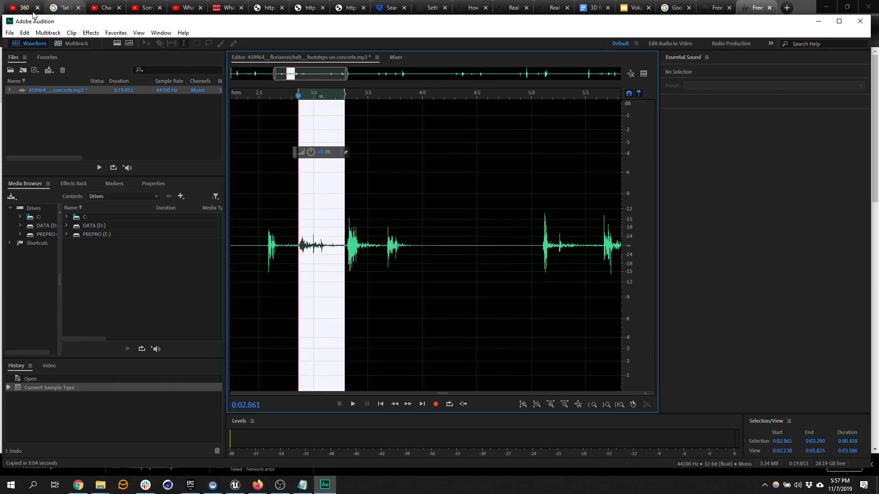
pyautogui.click(10, 33)
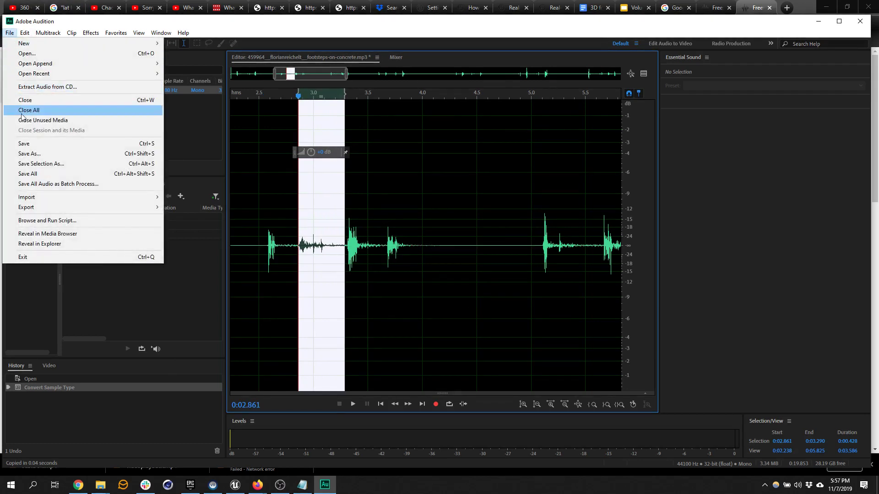
pyautogui.click(30, 164)
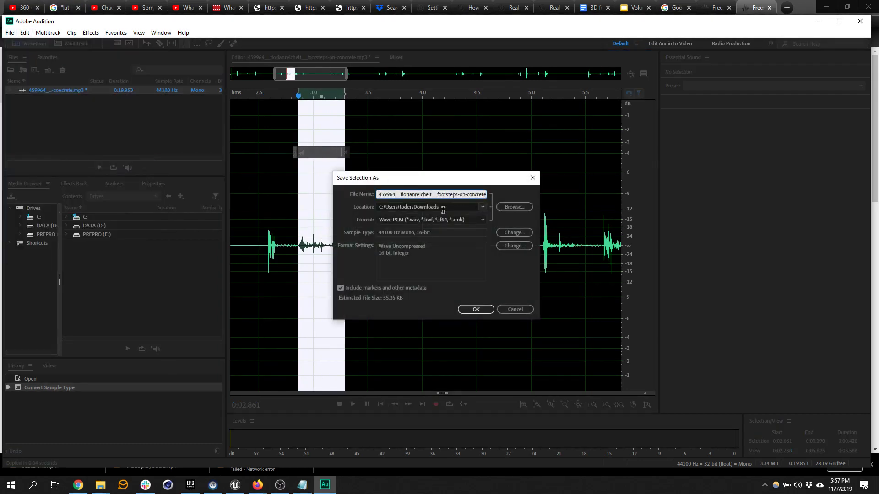
pyautogui.click(398, 194)
pyautogui.moveTo(379, 195); pyautogui.dragTo(469, 207)
pyautogui.press('BackSpace')
pyautogui.write('step02.wav')
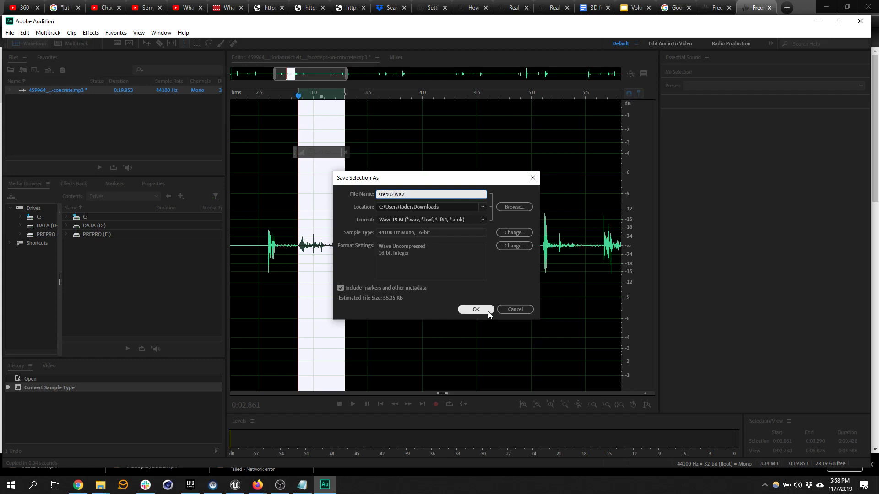
pyautogui.click(476, 310)
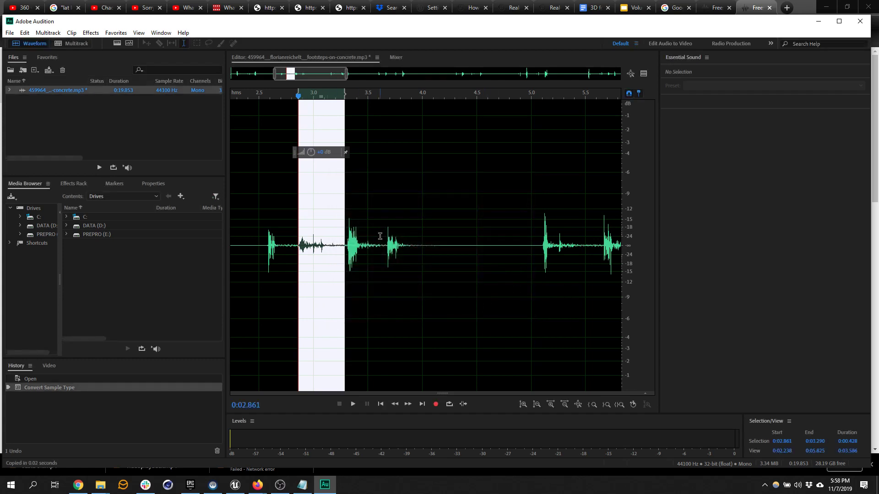
# Select the footstep from about 3.30 s to 3.67 s and save the selection as a Wave file named steps03.
pyautogui.moveTo(386, 241); pyautogui.dragTo(346, 243)
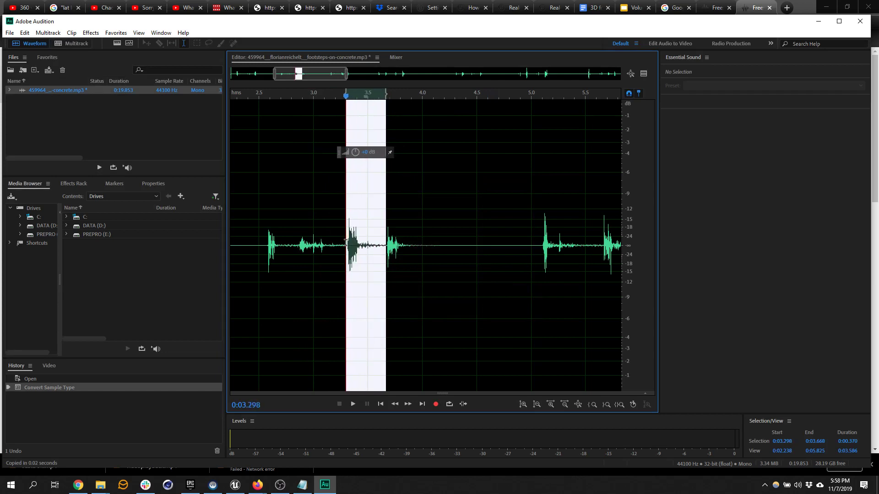
pyautogui.click(9, 33)
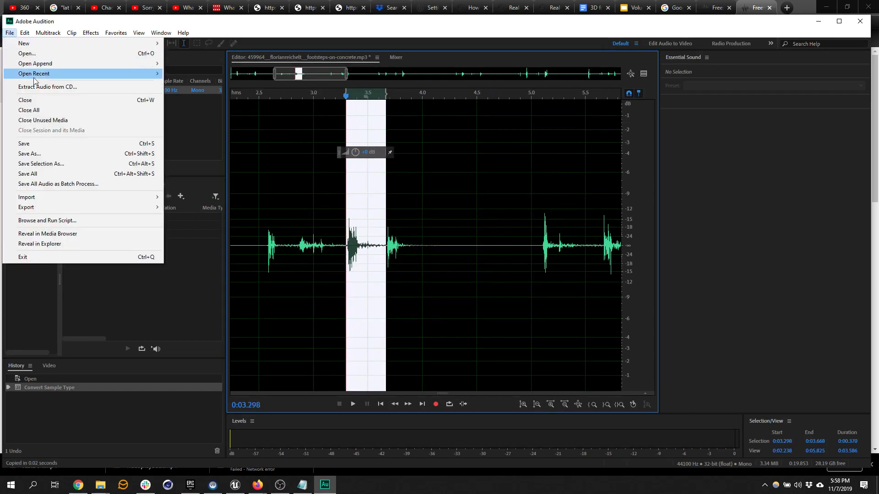
pyautogui.click(52, 166)
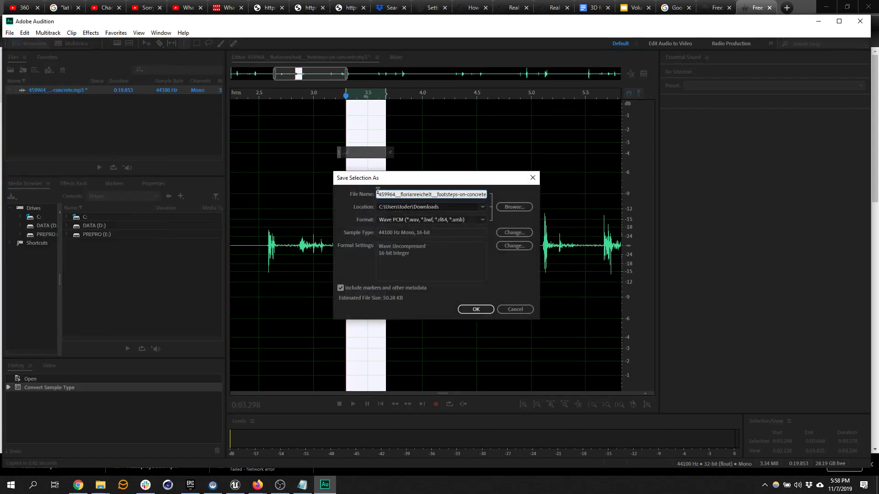
pyautogui.doubleClick(382, 192)
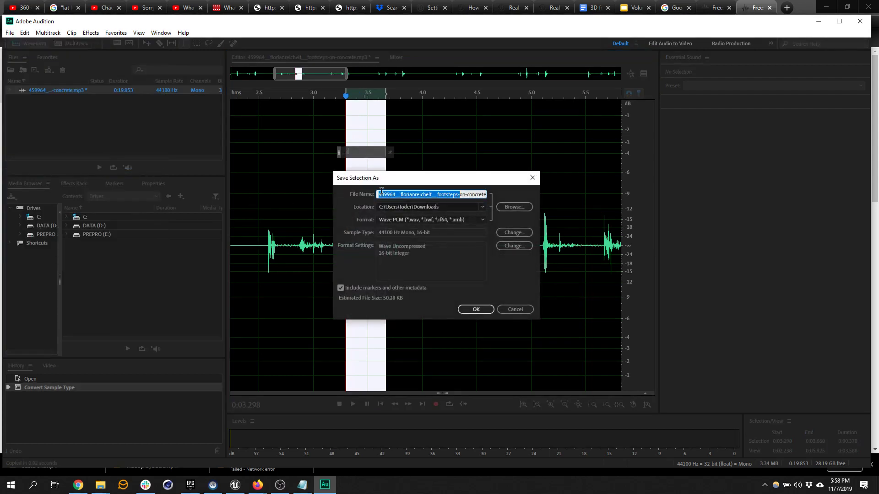
pyautogui.press('BackSpace')
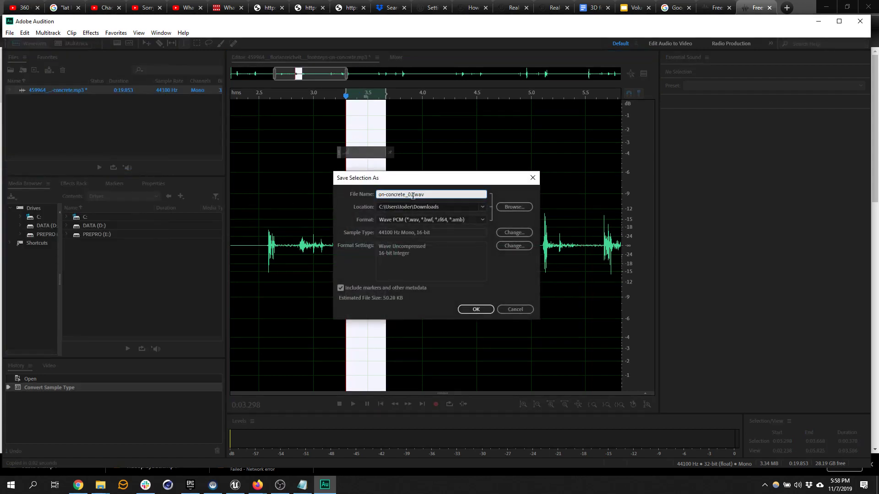
pyautogui.moveTo(413, 196); pyautogui.dragTo(301, 199)
pyautogui.write('steps03')
pyautogui.press('Return')
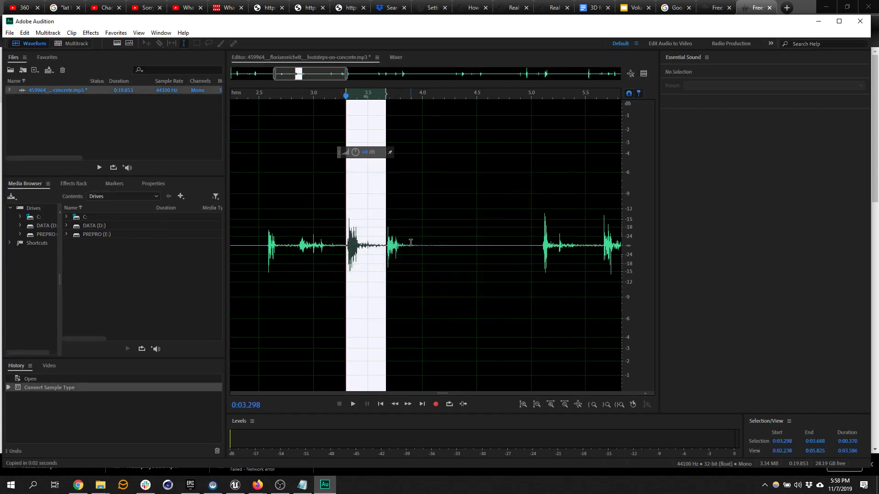
# Select the footstep from about 3.67 s to 4.13 s and save the selection as a Wave file with a name beginning with "steps".
pyautogui.moveTo(436, 245); pyautogui.dragTo(386, 246)
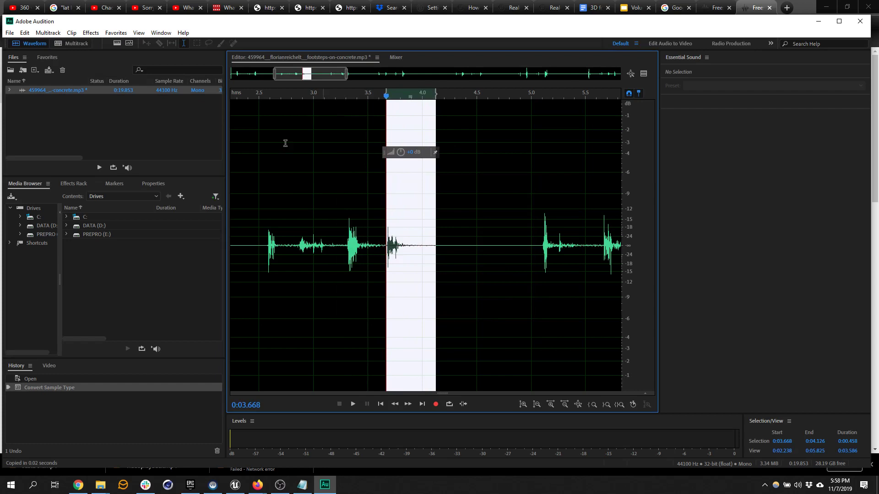
pyautogui.click(9, 34)
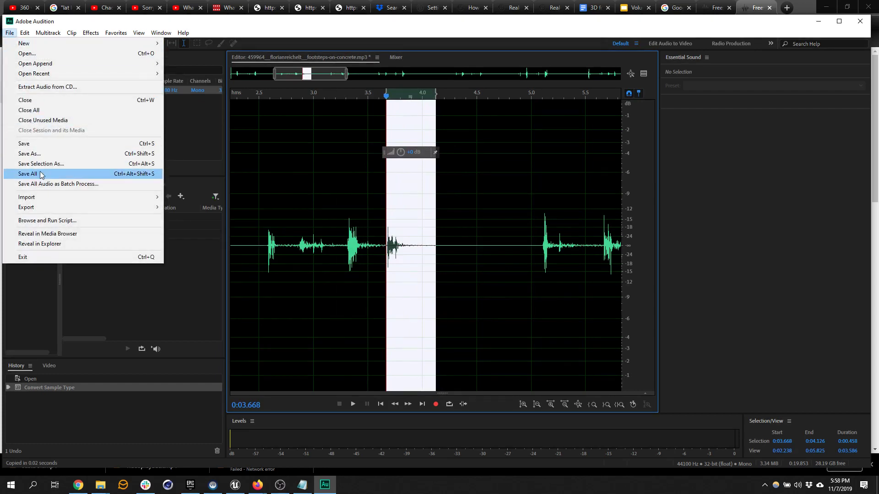
pyautogui.click(46, 164)
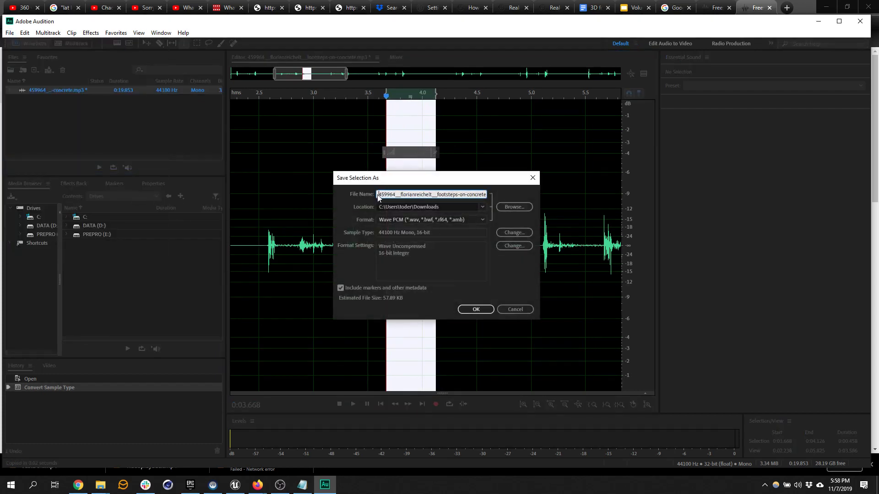
pyautogui.moveTo(378, 195); pyautogui.dragTo(466, 196)
pyautogui.press('BackSpace')
pyautogui.press('BackSpace')
pyautogui.press('BackSpace')
pyautogui.press('BackSpace')
pyautogui.press('BackSpace')
pyautogui.press('BackSpace')
pyautogui.press('BackSpace')
pyautogui.press('BackSpace')
pyautogui.press('BackSpace')
pyautogui.press('BackSpace')
pyautogui.press('BackSpace')
pyautogui.press('BackSpace')
pyautogui.press('BackSpace')
pyautogui.write('steps')
pyautogui.click(476, 309)
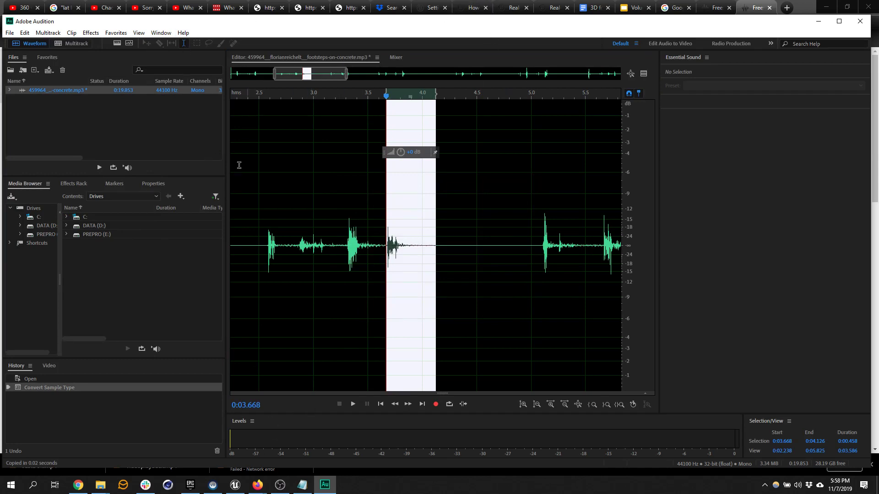
# Create a new audio file named voiceover with a 44100 Hz sample rate, mono channel and 16-bit depth.
pyautogui.click(11, 32)
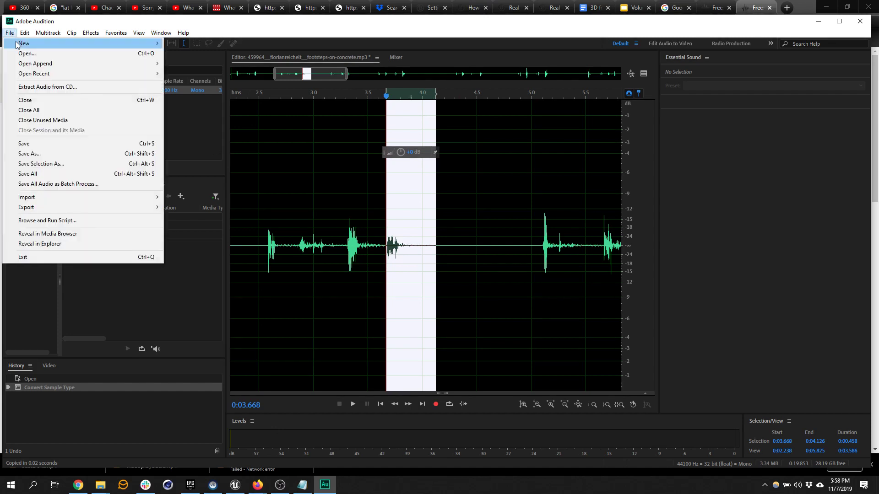
pyautogui.moveTo(19, 43)
pyautogui.click(205, 53)
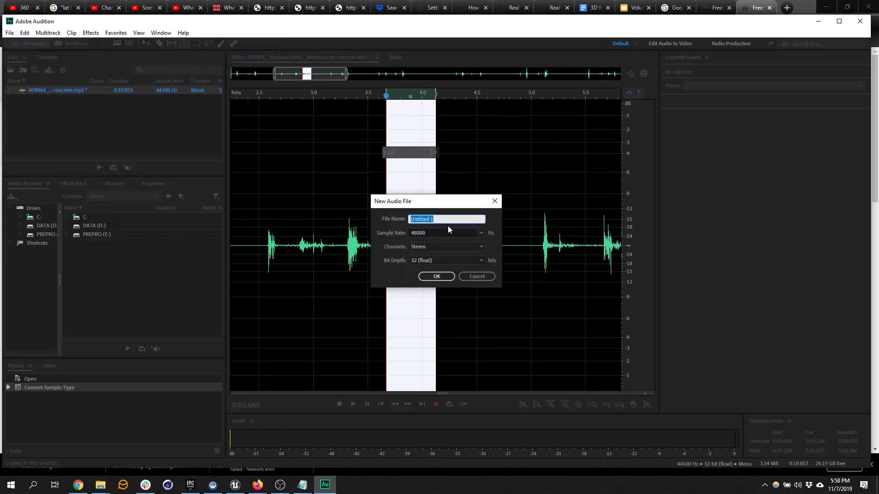
pyautogui.write('voiceover')
pyautogui.click(481, 233)
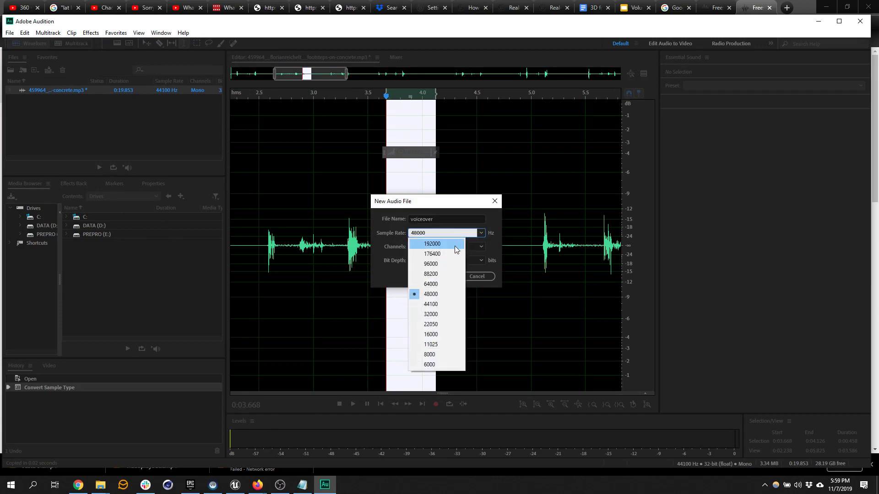
pyautogui.click(436, 303)
pyautogui.click(455, 248)
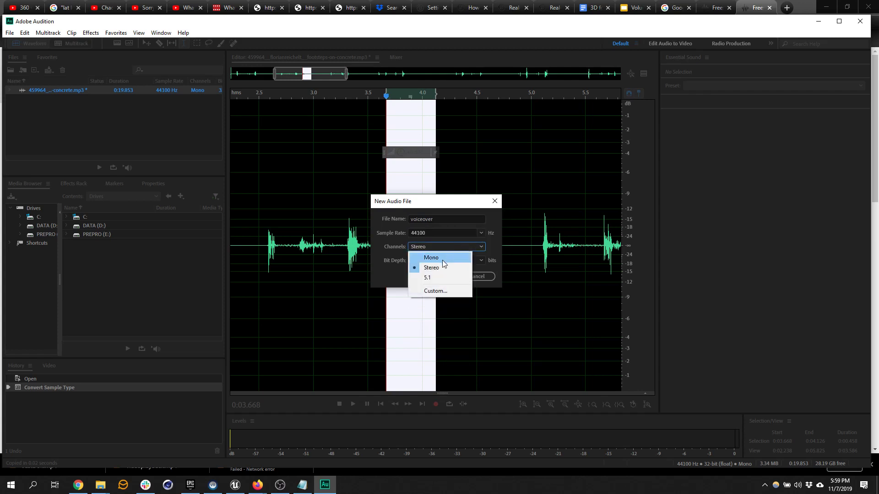
pyautogui.click(439, 257)
pyautogui.click(482, 260)
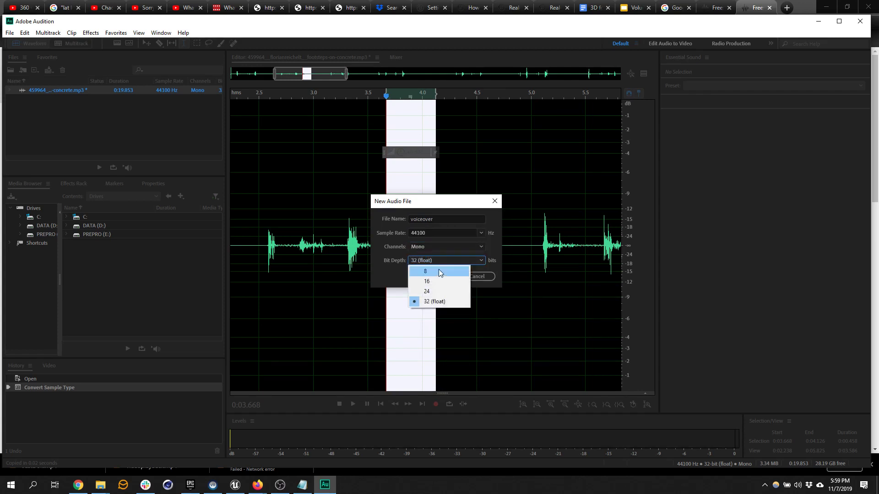
pyautogui.click(436, 277)
pyautogui.click(437, 277)
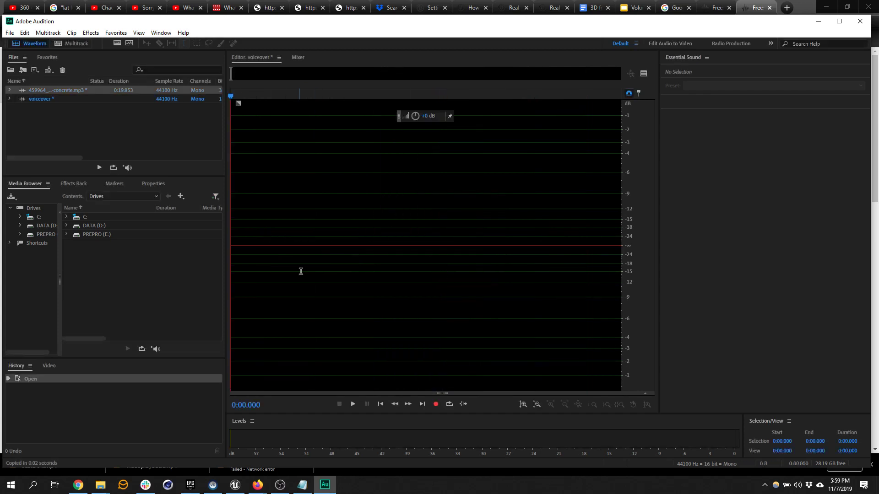
# Record a voice take of about 3.7 s into the voiceover file and delete the first 0.8 s or so before the speech.
pyautogui.click(436, 404)
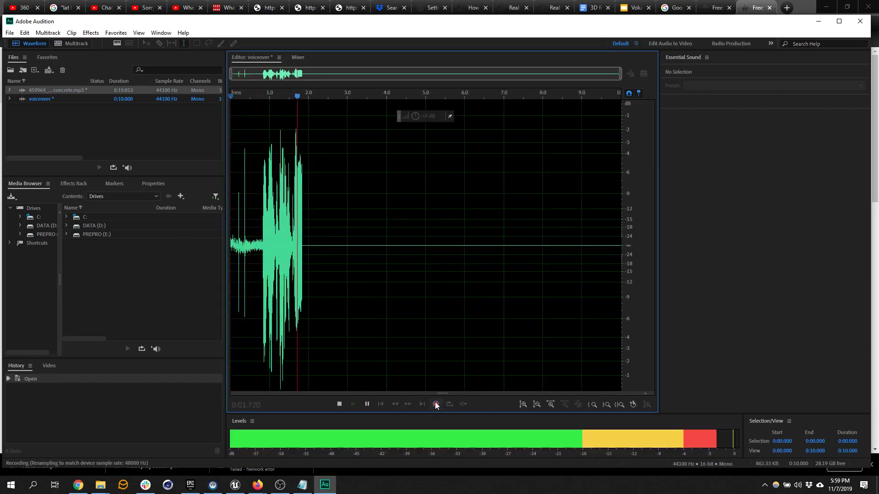
pyautogui.click(436, 405)
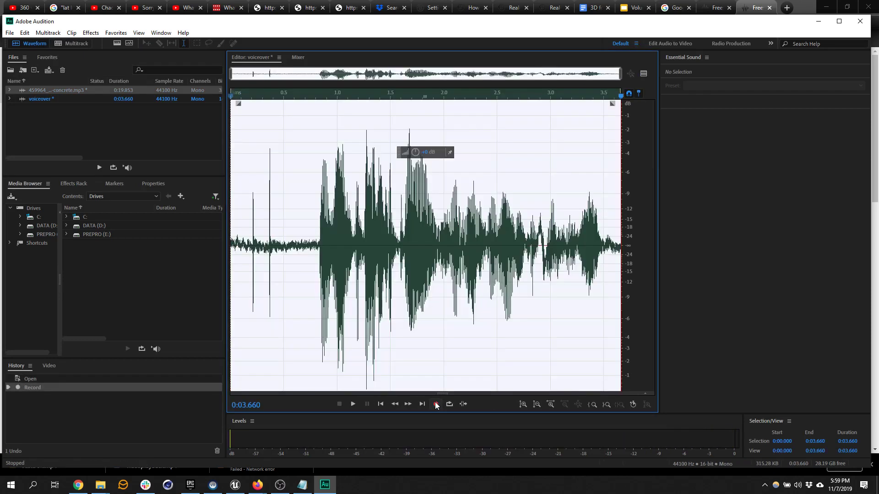
pyautogui.press('space')
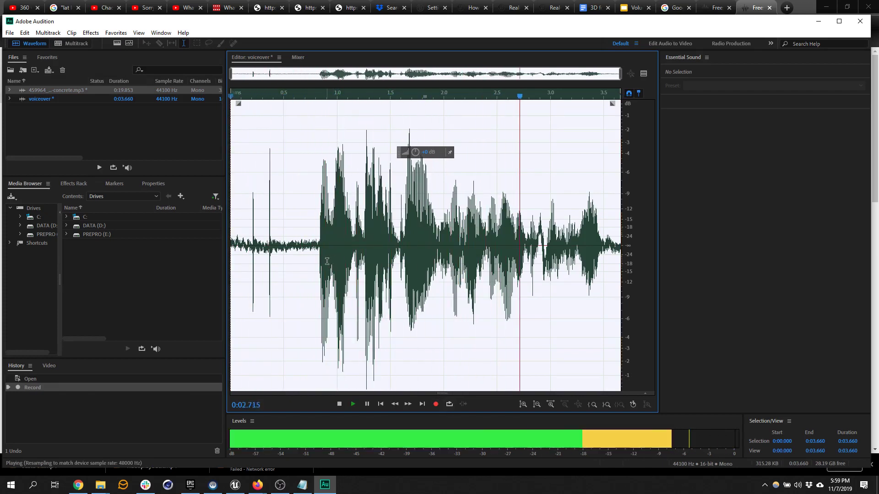
pyautogui.press('space')
pyautogui.press('space')
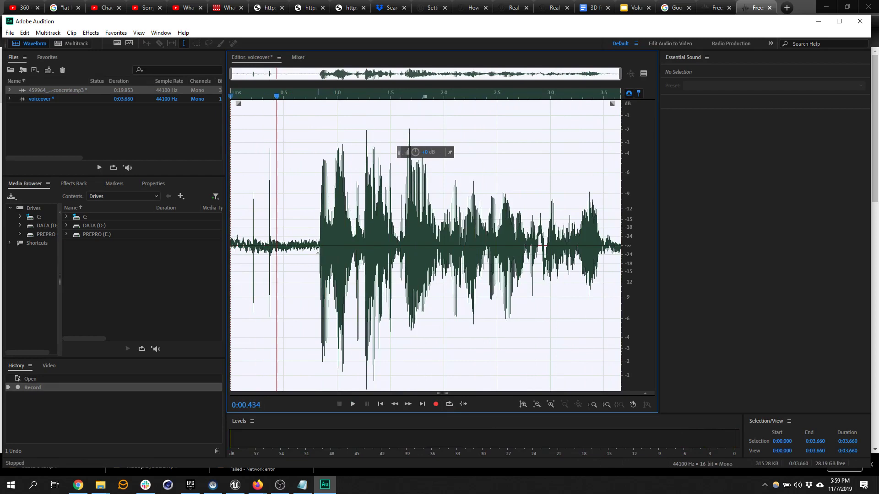
pyautogui.moveTo(316, 250); pyautogui.dragTo(73, 241)
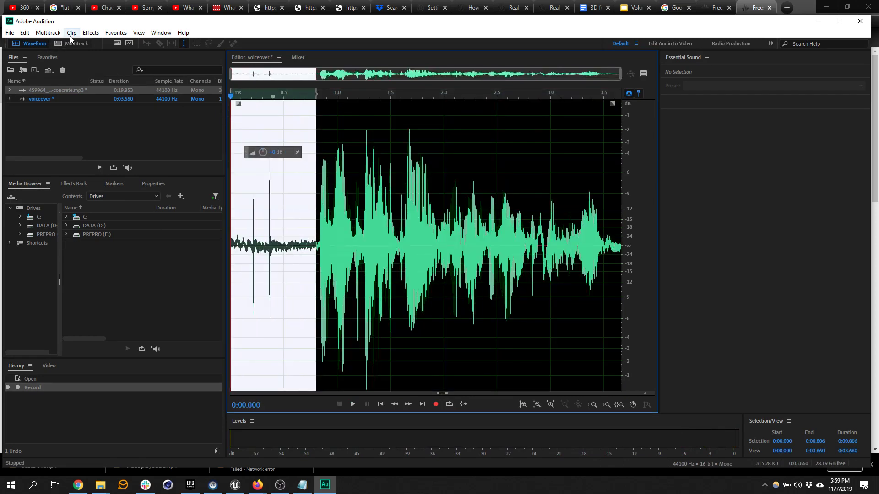
pyautogui.press('Delete')
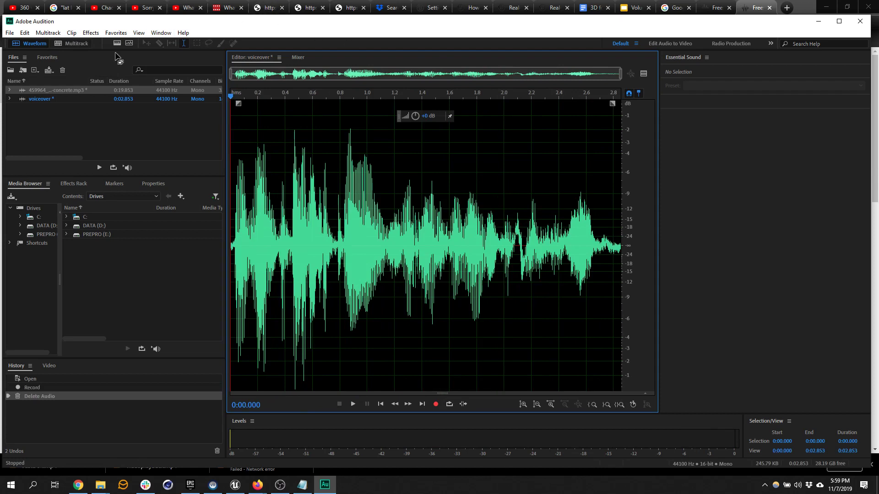
# Apply the Voice-Over Compressor favorite to the voiceover recording and play it back.
pyautogui.click(121, 33)
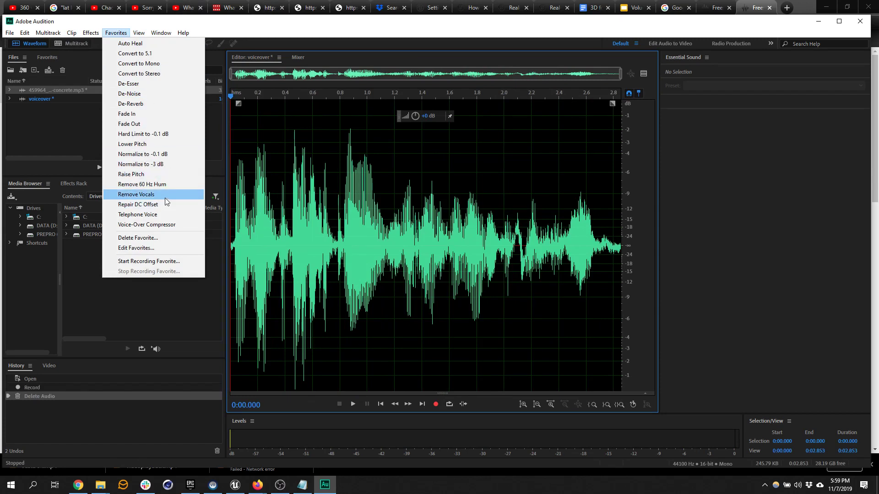
pyautogui.click(165, 224)
pyautogui.press('space')
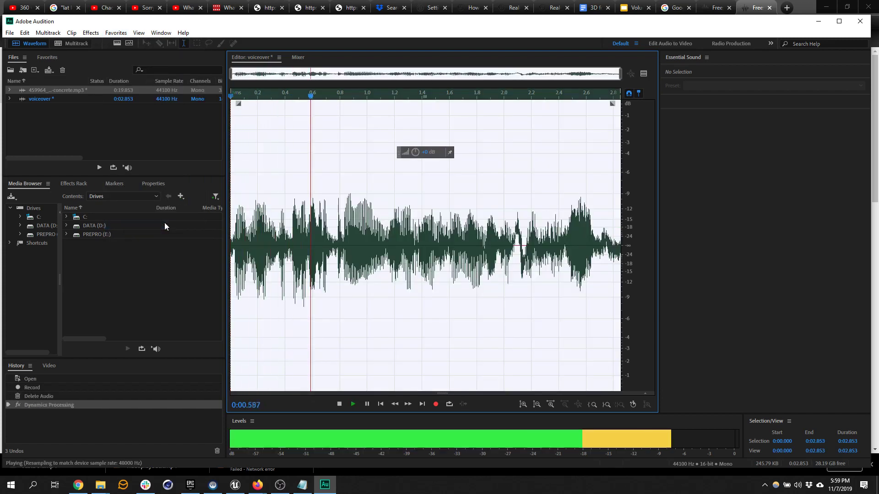
pyautogui.press('space')
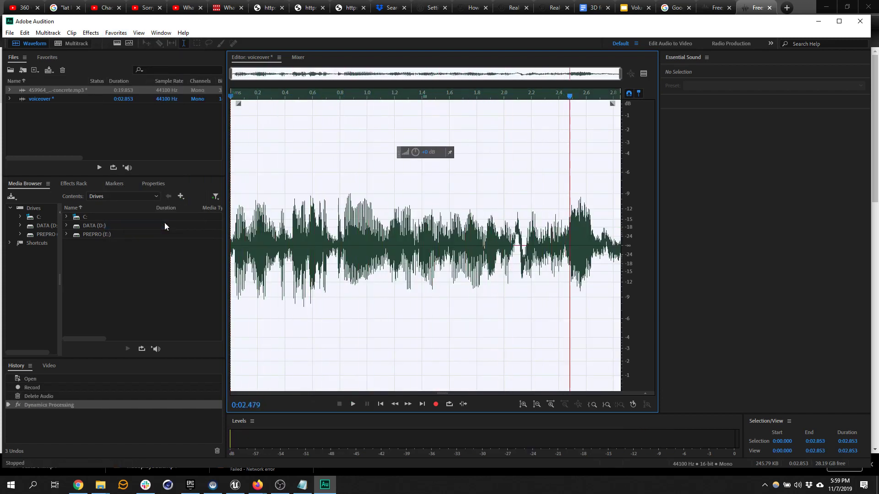
# Save the recording as voiceover.wav in Wave PCM format in the Downloads folder.
pyautogui.click(9, 32)
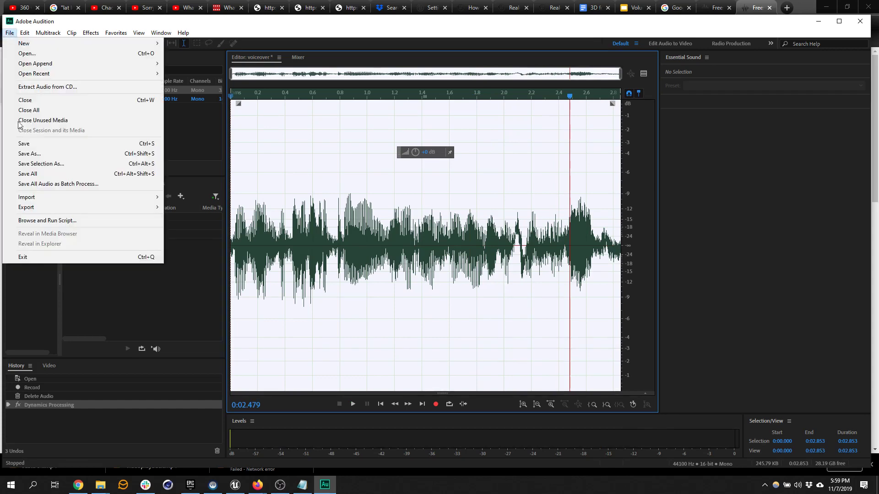
pyautogui.click(29, 154)
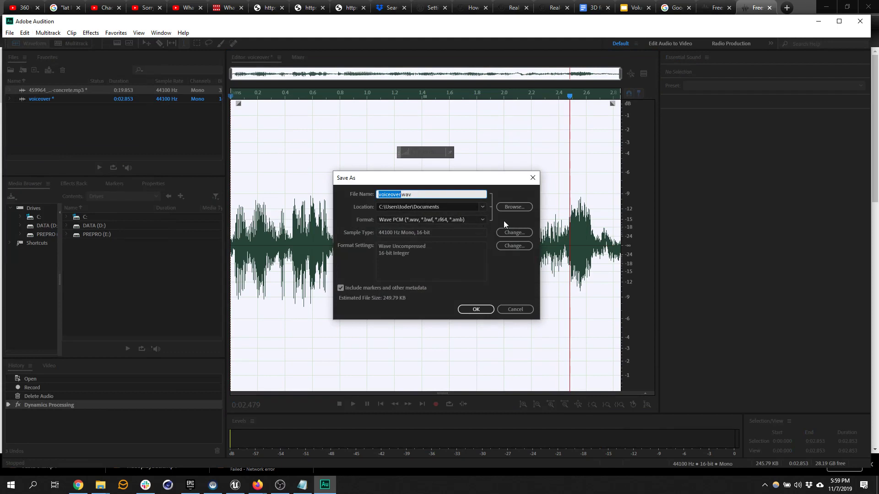
pyautogui.click(482, 207)
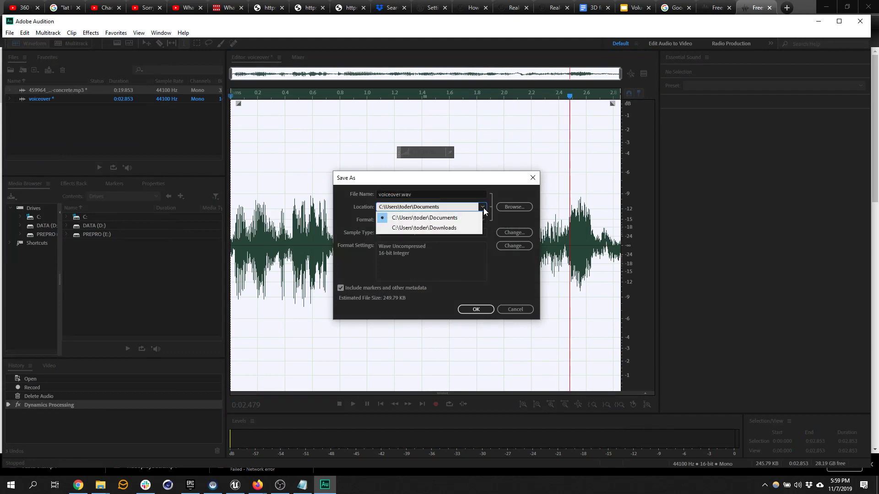
pyautogui.click(442, 228)
pyautogui.click(476, 309)
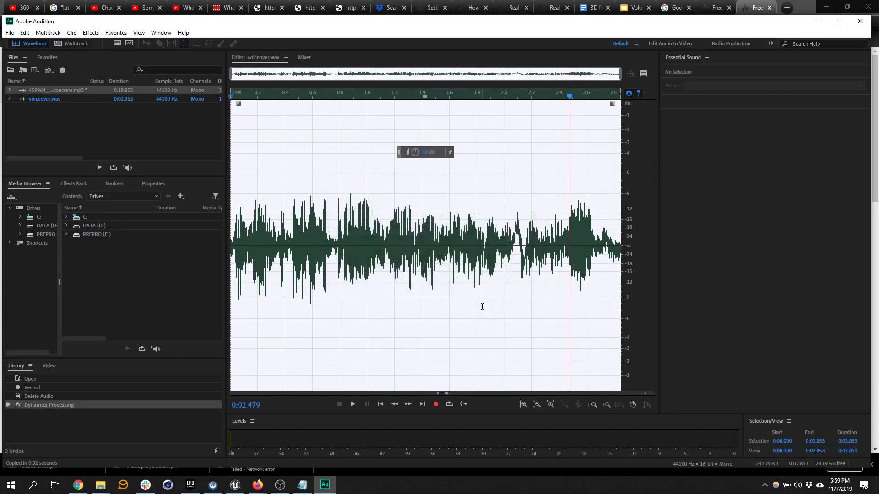
# Switch to Unreal Editor and create a folder named Audio inside Content/Assets/SkeletalMeshes/BobbyN.
pyautogui.click(819, 21)
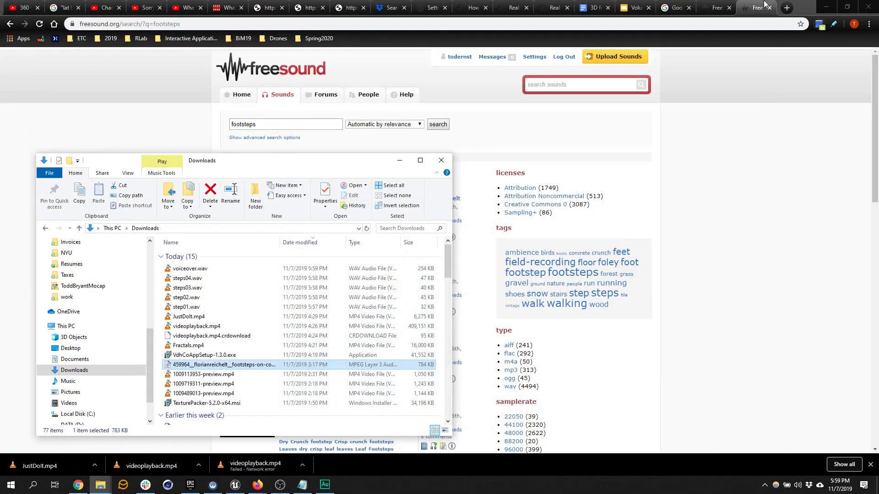
pyautogui.click(834, 7)
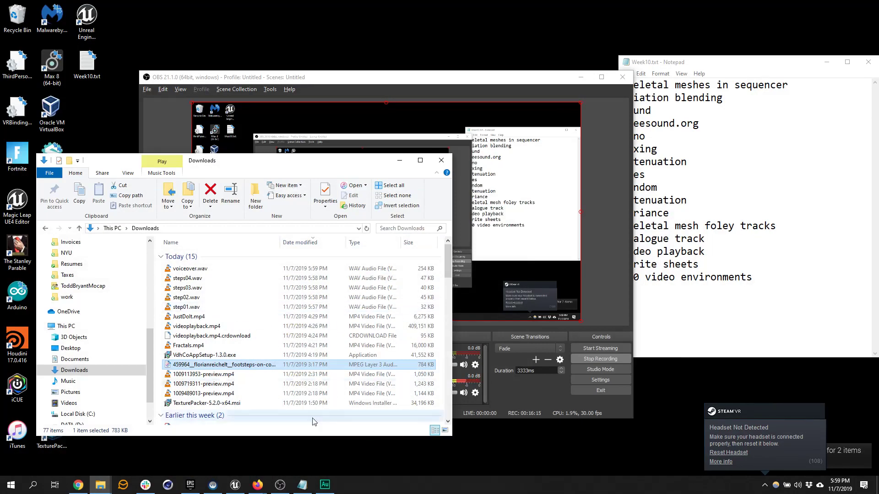
pyautogui.click(235, 485)
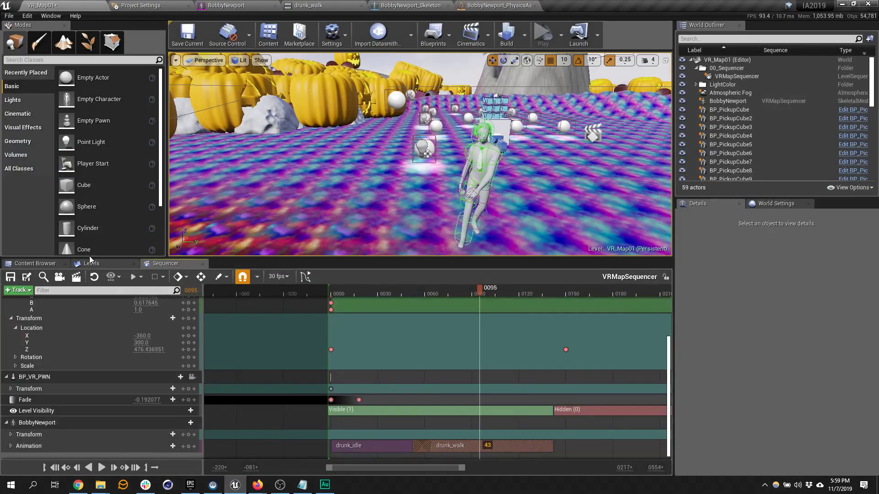
pyautogui.click(54, 265)
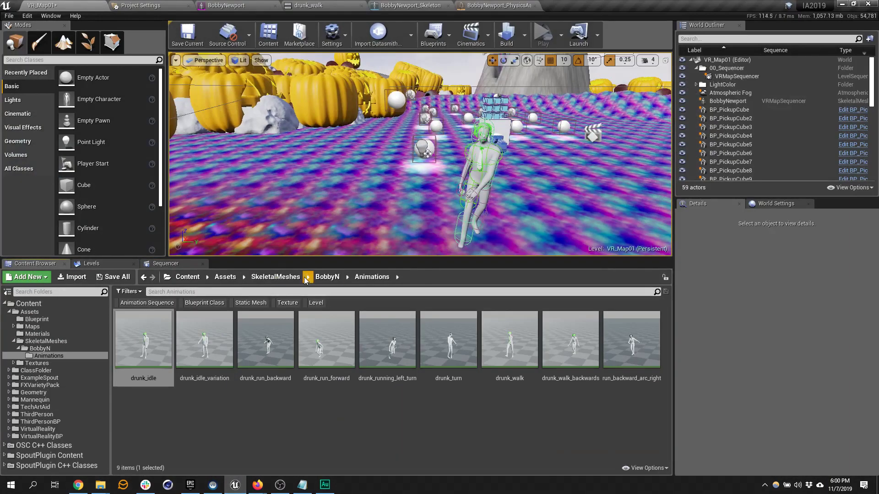
pyautogui.click(328, 277)
pyautogui.rightClick(246, 416)
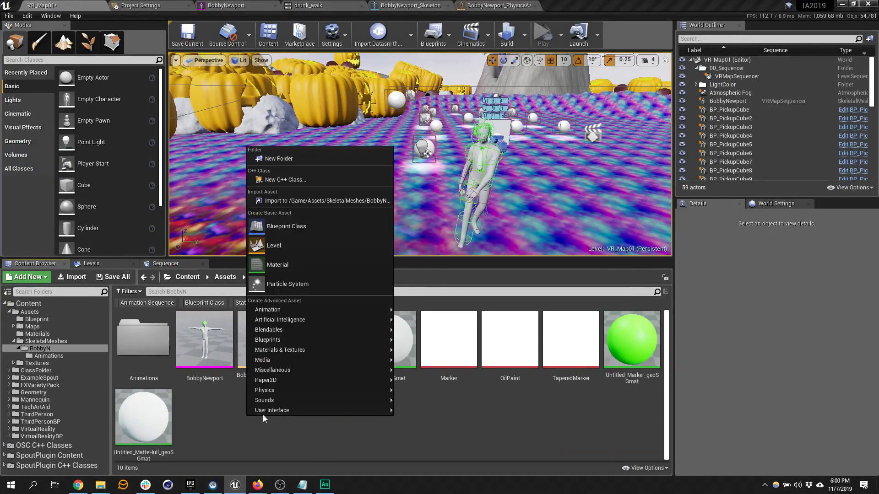
pyautogui.click(338, 161)
pyautogui.write('Audio')
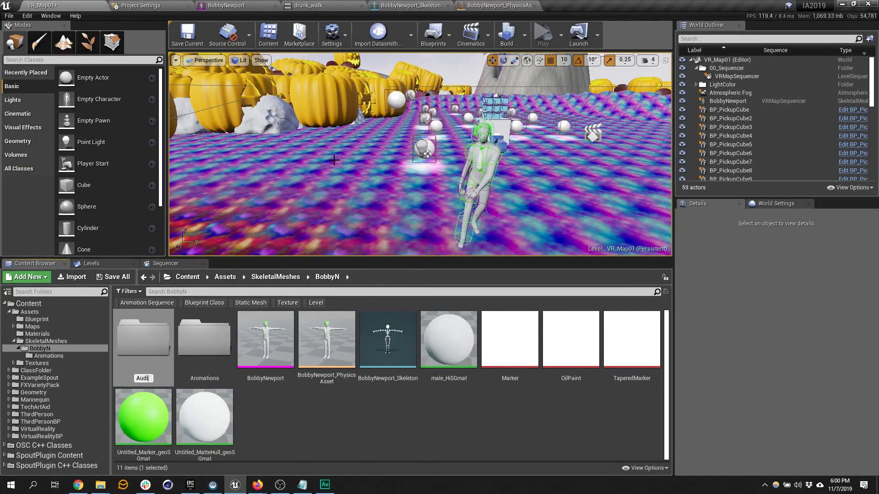
pyautogui.press('Return')
# Import step01.wav, step02.wav, steps03.wav and steps04.wav from the Downloads folder into BobbyN's Audio folder.
pyautogui.doubleClick(206, 349)
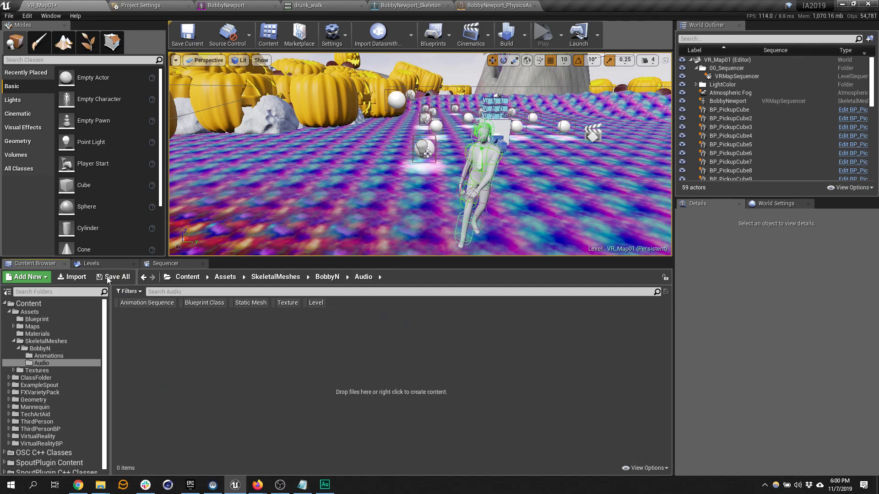
pyautogui.click(74, 278)
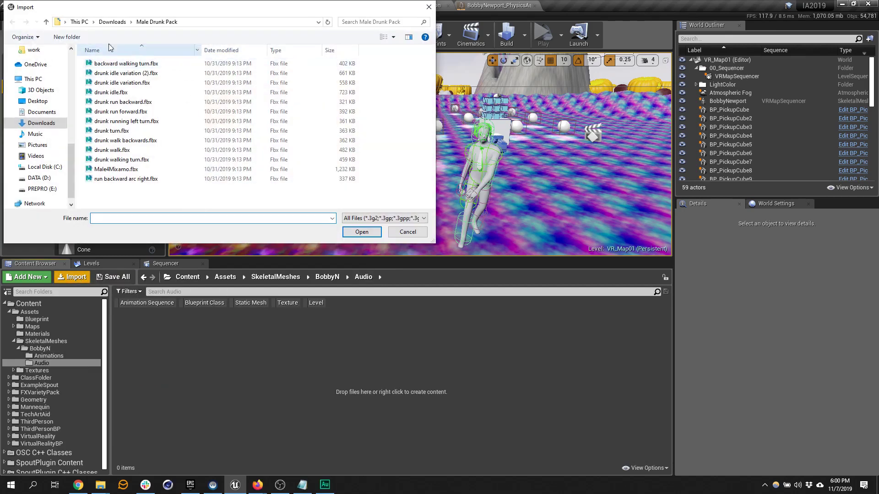
pyautogui.click(39, 123)
pyautogui.click(126, 63)
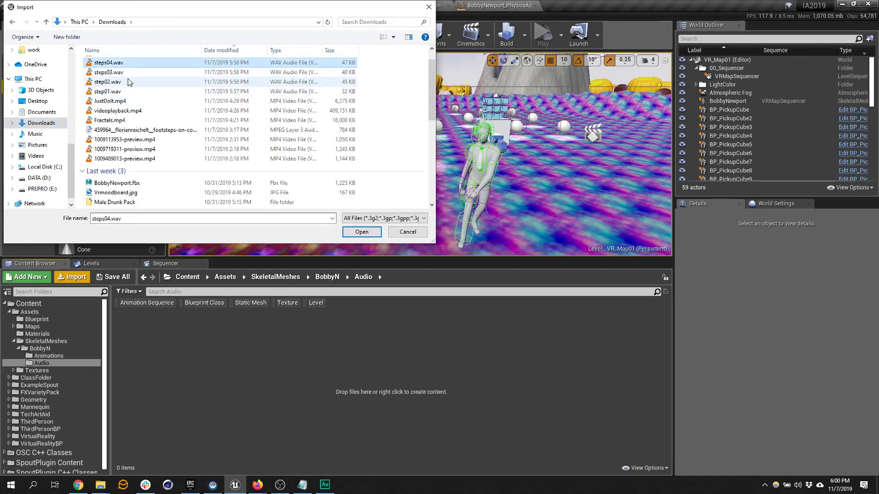
pyautogui.keyDown('shift'); pyautogui.click(119, 91); pyautogui.keyUp('shift')
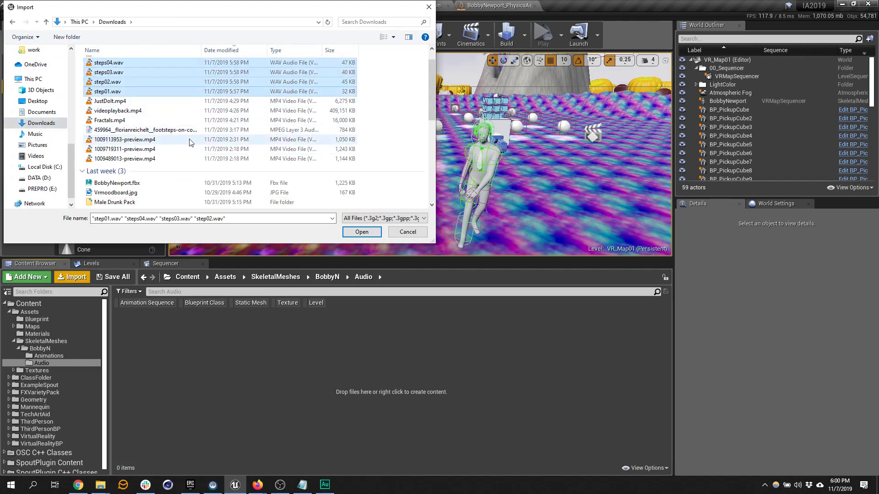
pyautogui.click(362, 232)
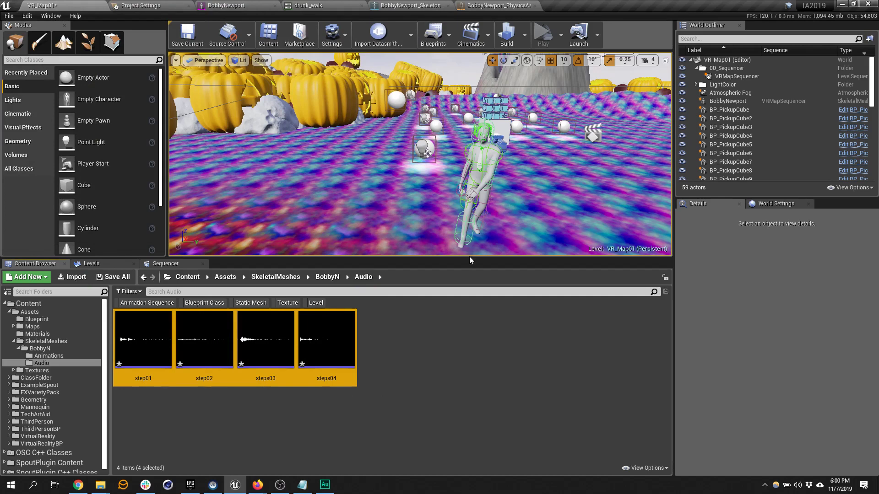
# Bring up the drunk_walk animation, pause its preview and return the playhead to frame 0.
pyautogui.click(309, 5)
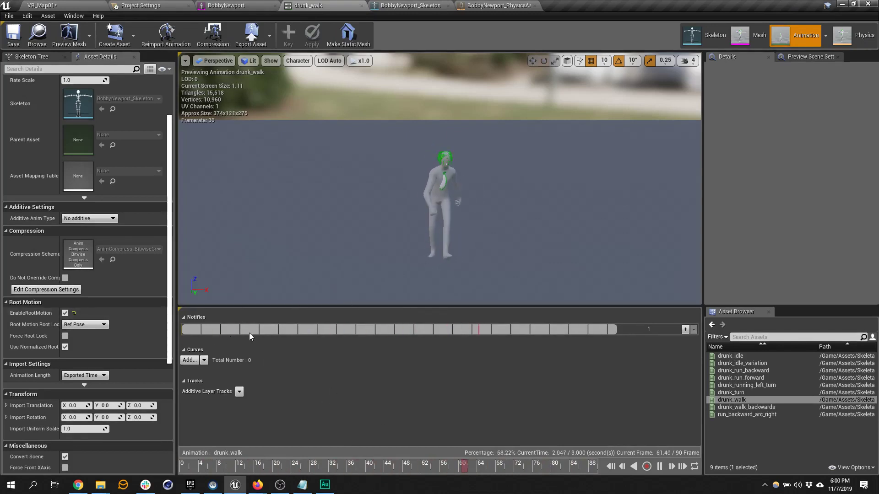
pyautogui.click(659, 467)
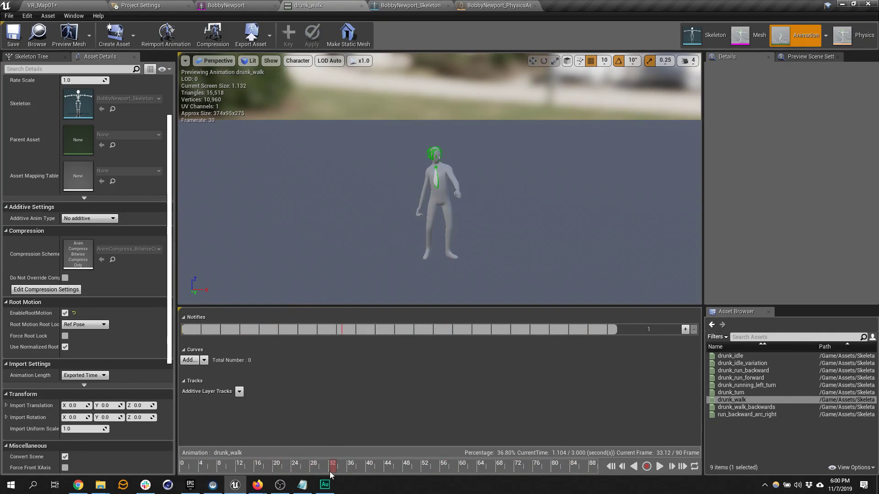
pyautogui.moveTo(330, 472); pyautogui.dragTo(172, 464)
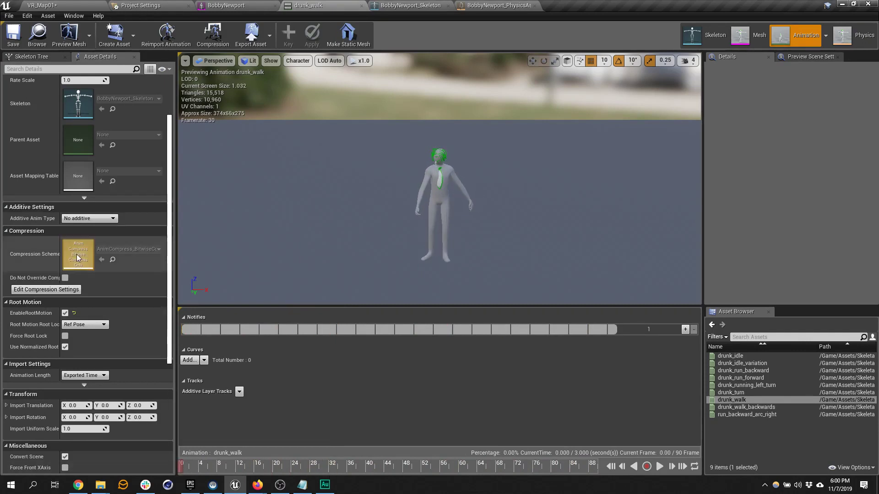
# Disable root motion for the drunk_walk animation and add a new notify named step01 at about frame 12.
pyautogui.click(65, 313)
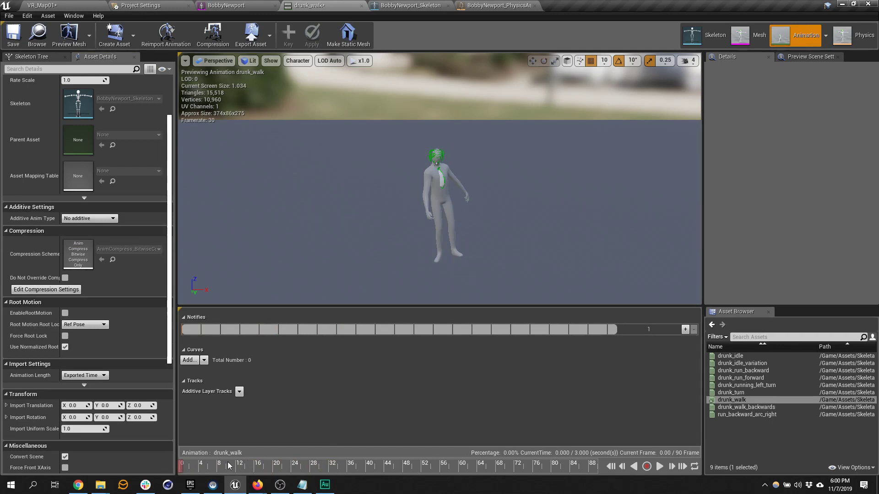
pyautogui.moveTo(230, 465)
pyautogui.mouseDown()
pyautogui.moveTo(261, 465)
pyautogui.moveTo(169, 465)
pyautogui.moveTo(243, 466)
pyautogui.mouseUp()
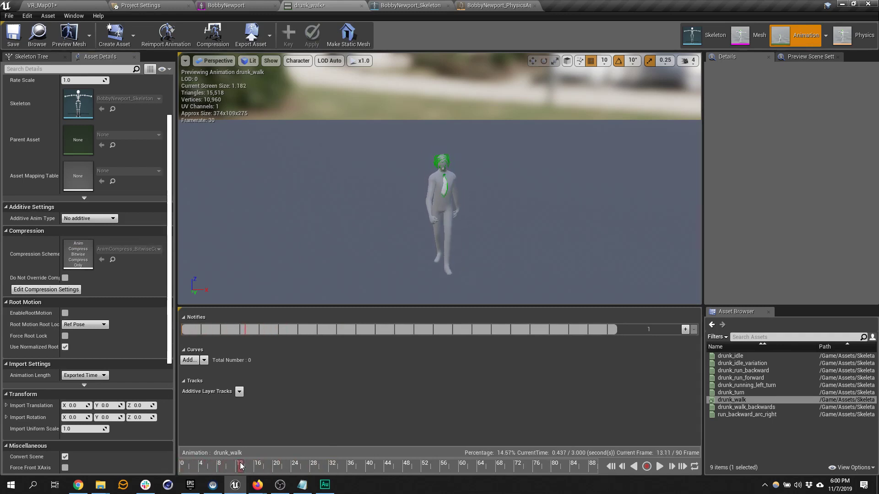
pyautogui.rightClick(243, 330)
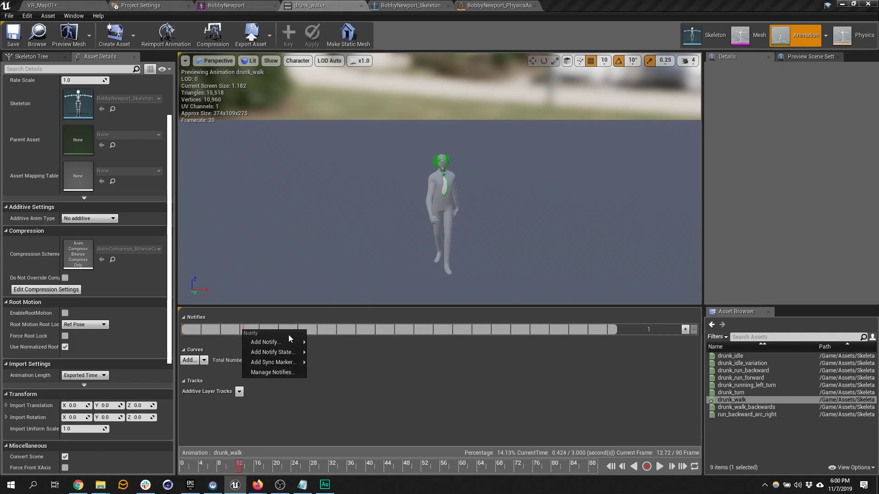
pyautogui.moveTo(289, 342)
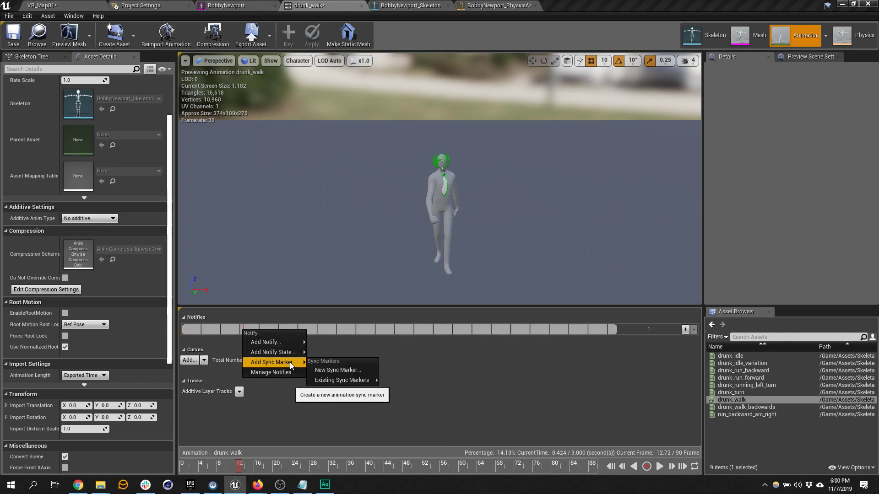
pyautogui.moveTo(330, 383)
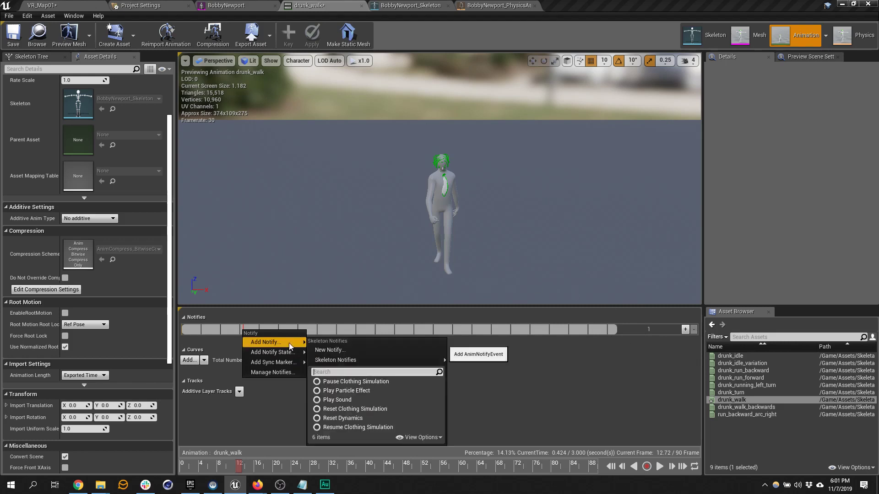
pyautogui.click(323, 347)
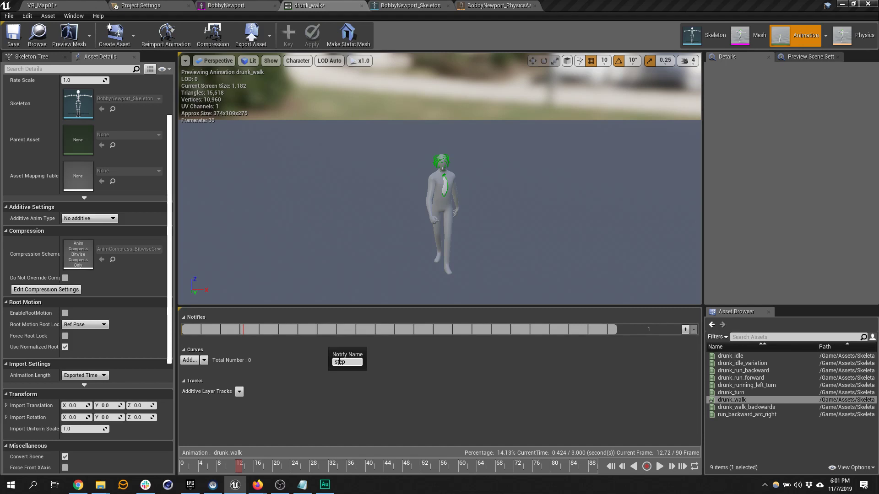
pyautogui.press('Return')
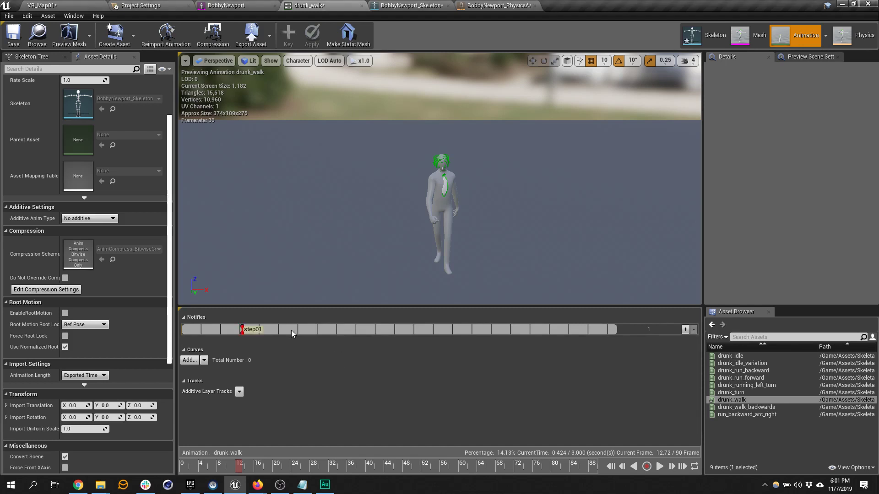
# Replace the step01 notify with a Play Sound notify and select it to show its sound settings.
pyautogui.click(243, 333)
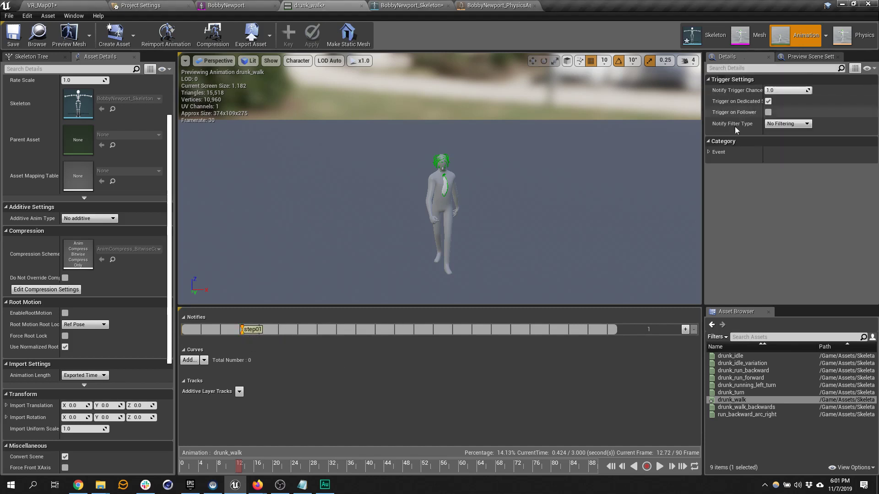
pyautogui.click(708, 152)
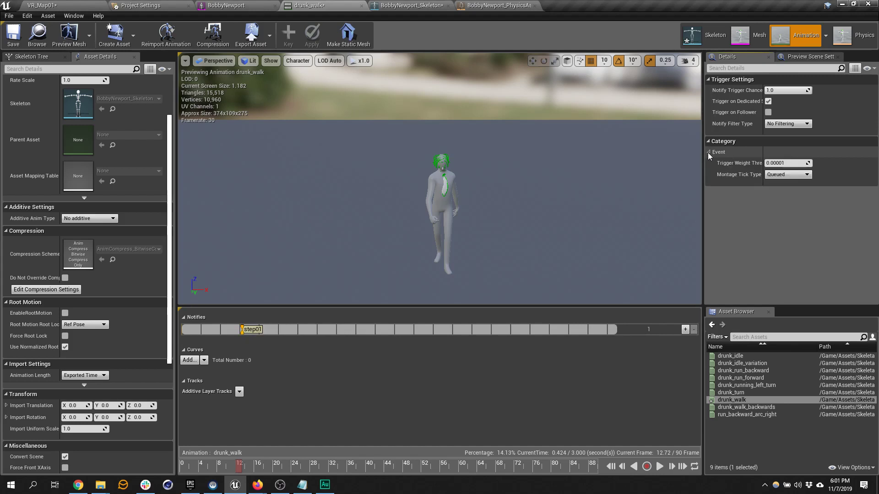
pyautogui.rightClick(243, 332)
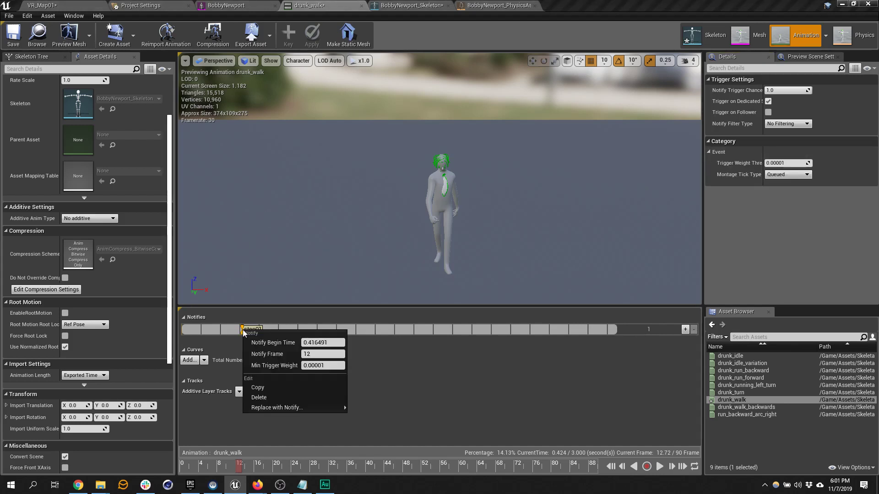
pyautogui.moveTo(286, 407)
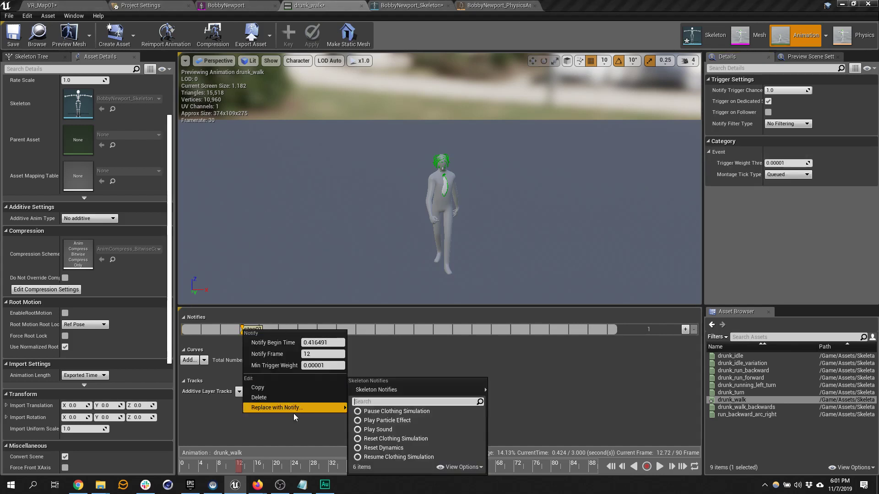
pyautogui.click(394, 429)
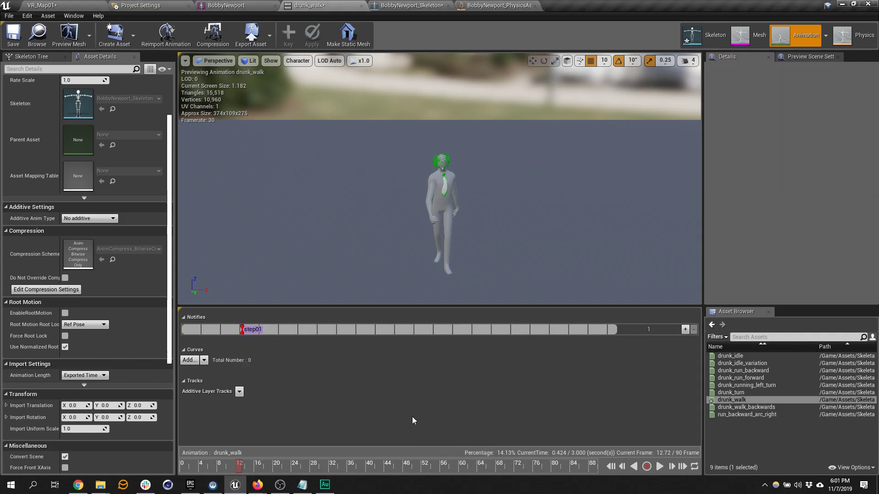
pyautogui.click(257, 331)
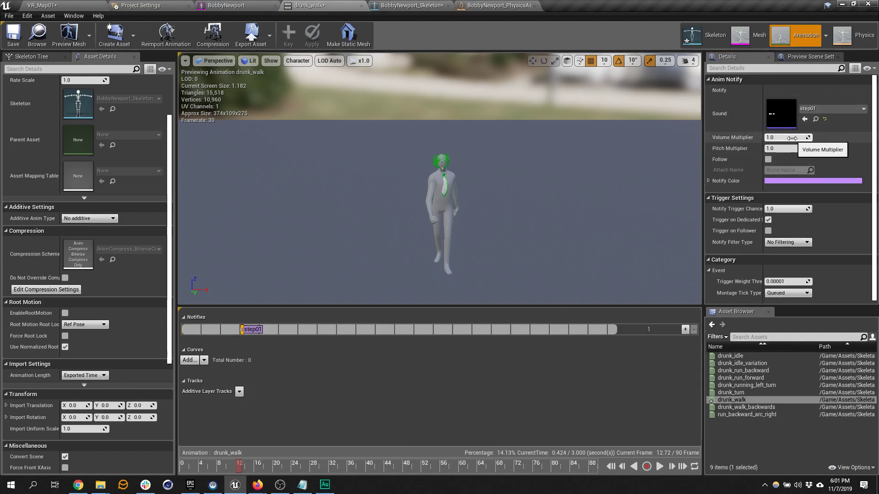
pyautogui.rightClick(295, 331)
pyautogui.moveTo(320, 343)
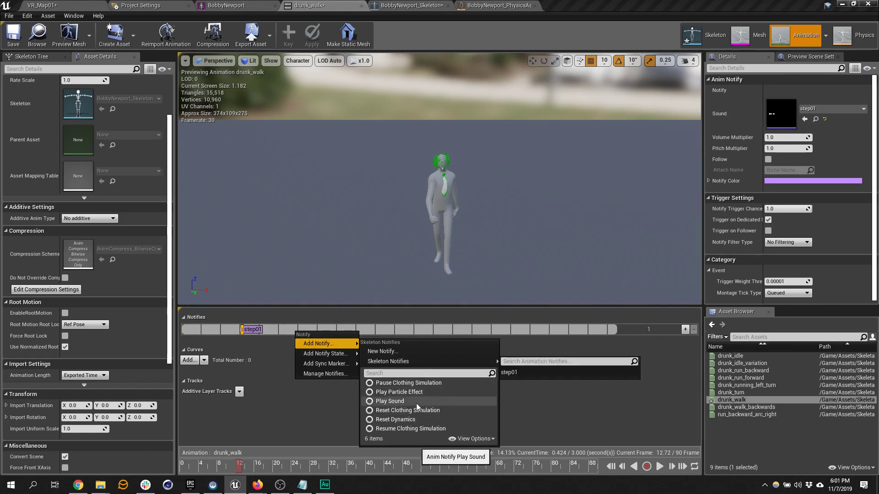
pyautogui.click(273, 348)
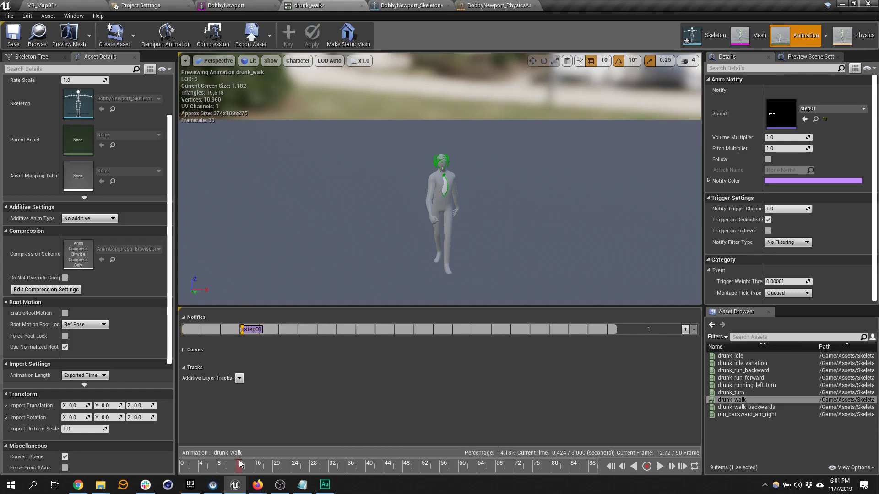
pyautogui.moveTo(239, 463); pyautogui.dragTo(288, 471)
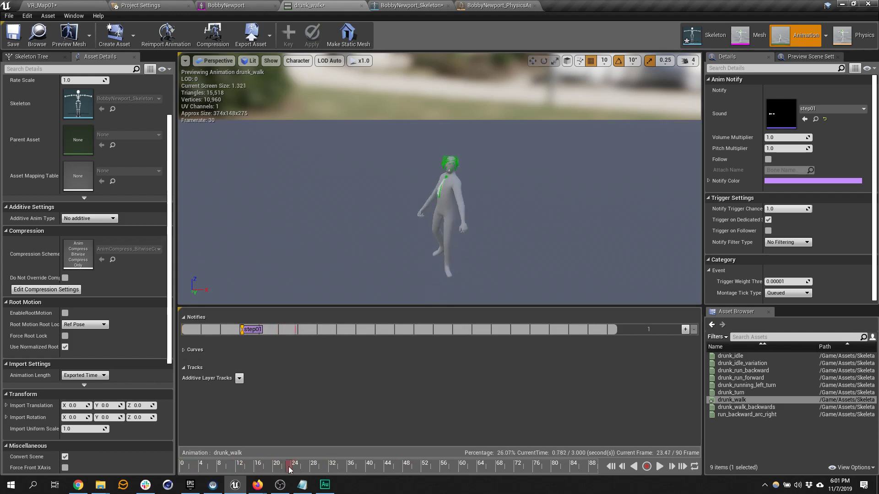
# Open the step01 sound asset from the notify, save it, and return to the drunk_walk animation.
pyautogui.doubleClick(781, 114)
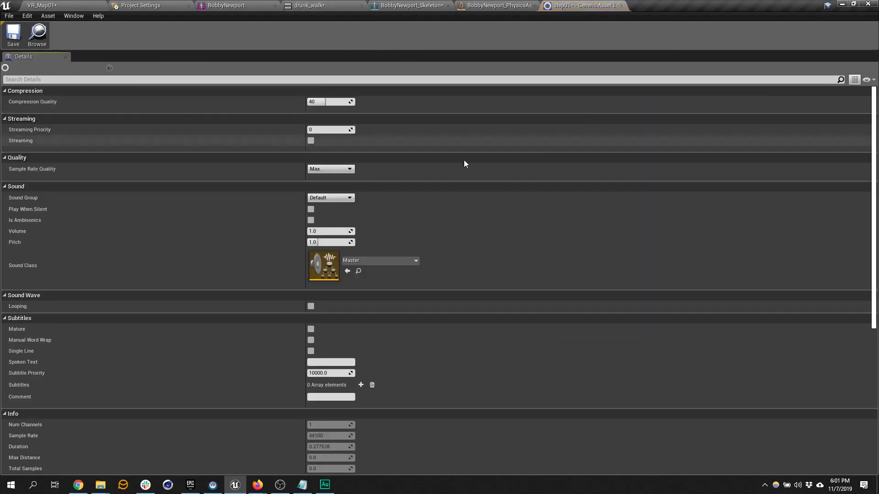
pyautogui.click(15, 40)
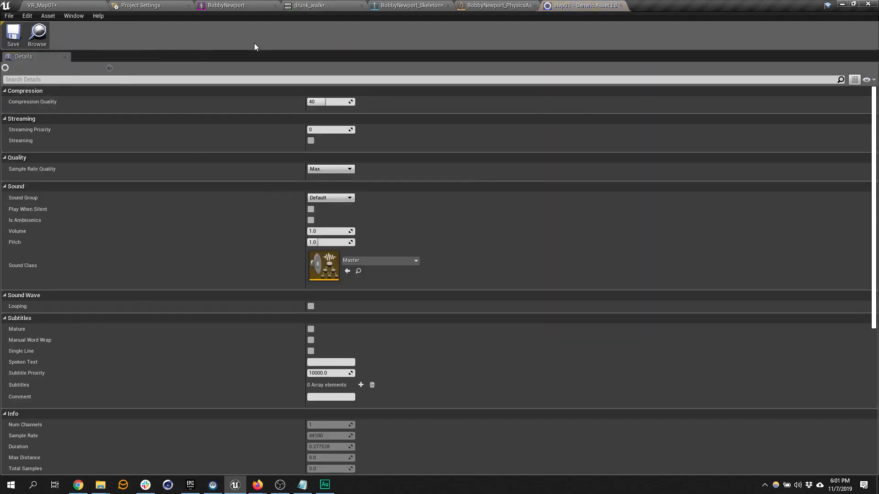
pyautogui.click(47, 4)
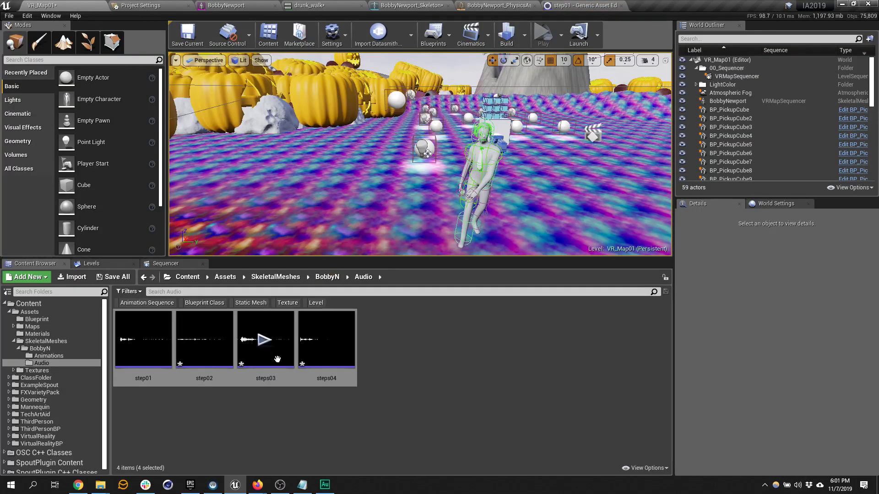
pyautogui.click(144, 341)
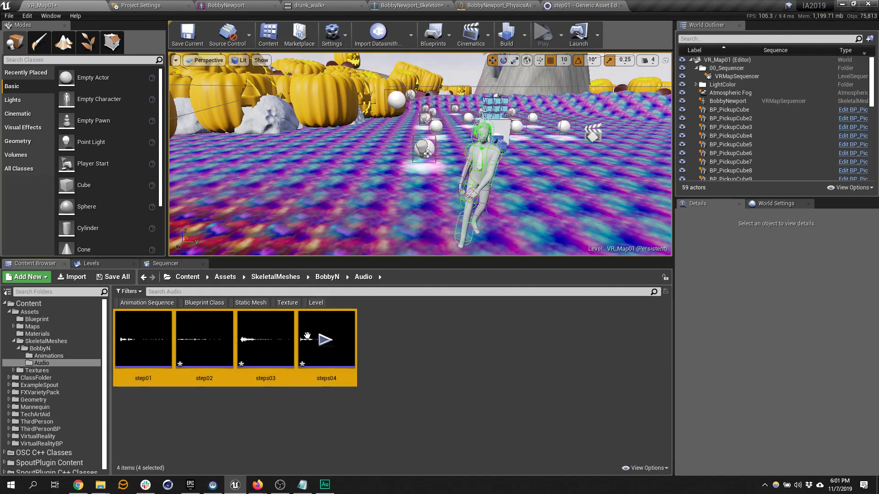
pyautogui.click(591, 6)
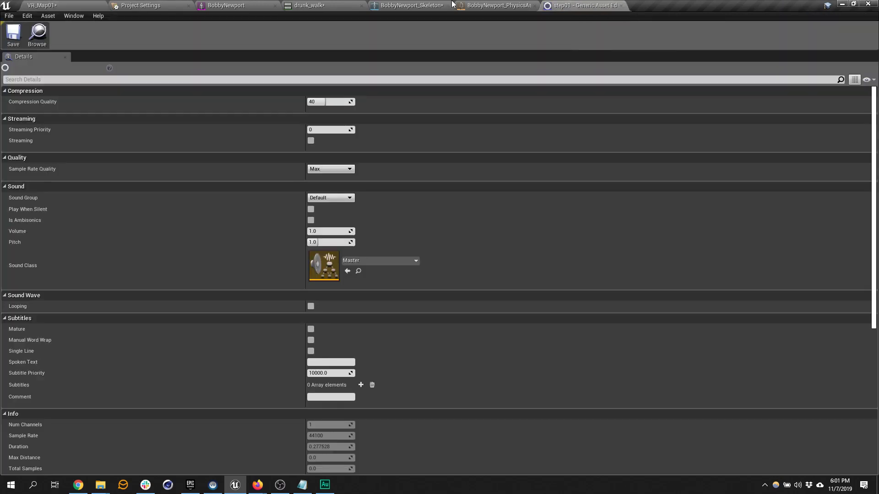
pyautogui.click(621, 6)
pyautogui.click(304, 6)
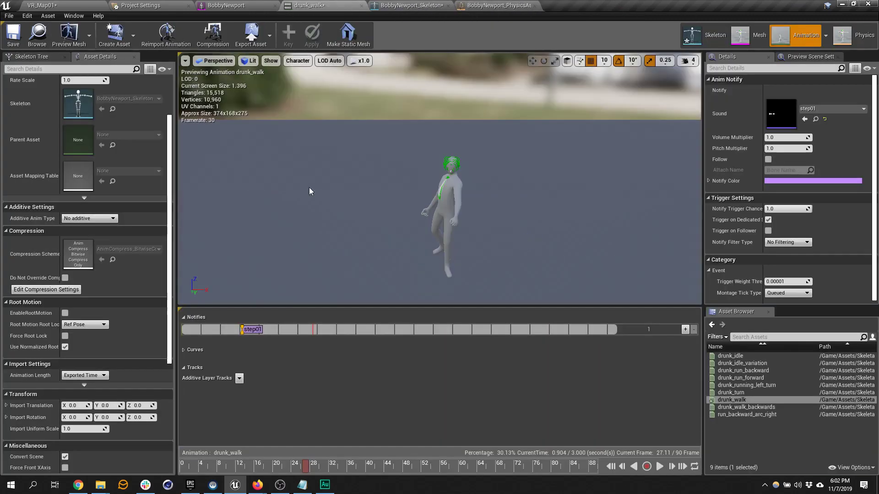
# Add a second Play Sound notify to the drunk_walk notify track at about frame 52.
pyautogui.moveTo(306, 467); pyautogui.dragTo(421, 463)
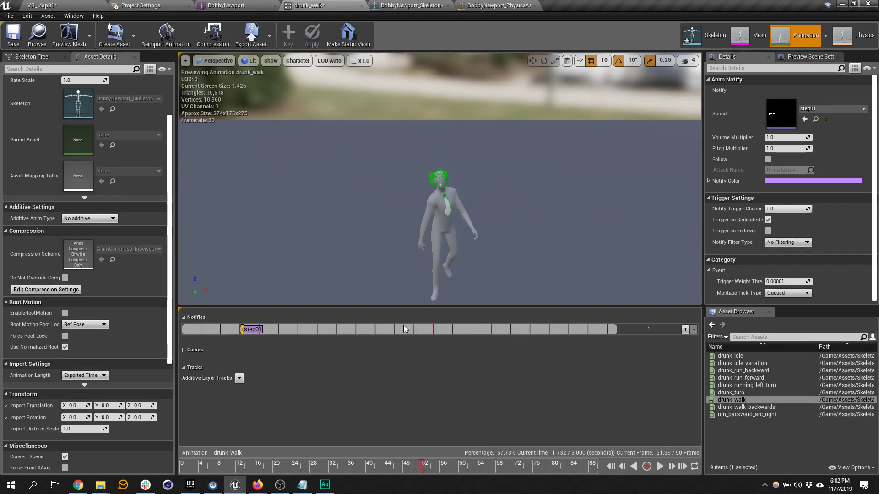
pyautogui.rightClick(435, 334)
pyautogui.moveTo(448, 343)
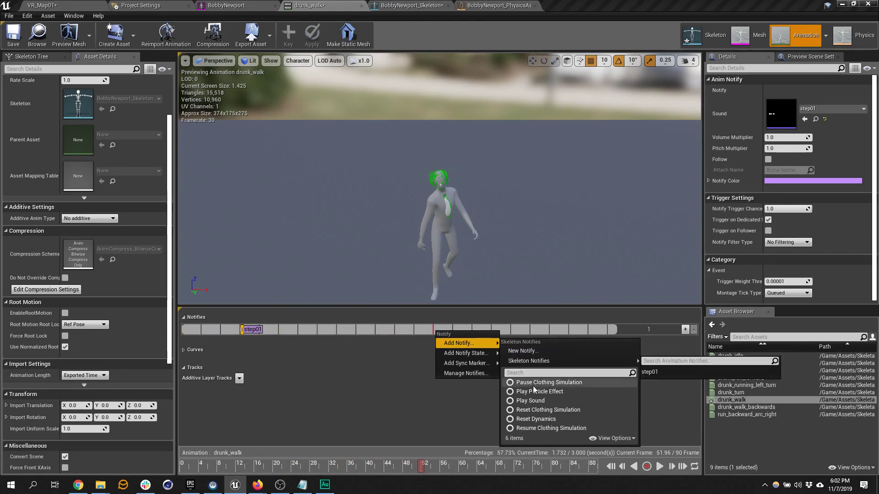
pyautogui.click(539, 402)
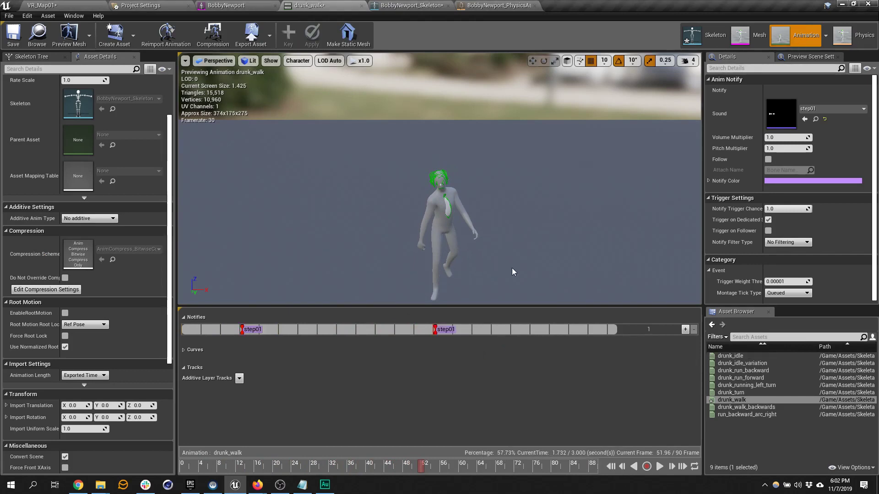
pyautogui.click(444, 330)
pyautogui.click(855, 109)
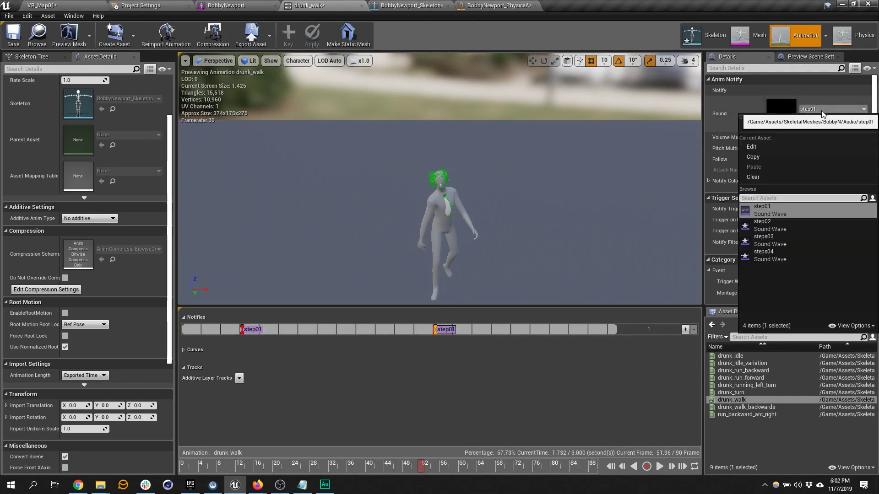
pyautogui.rightClick(455, 336)
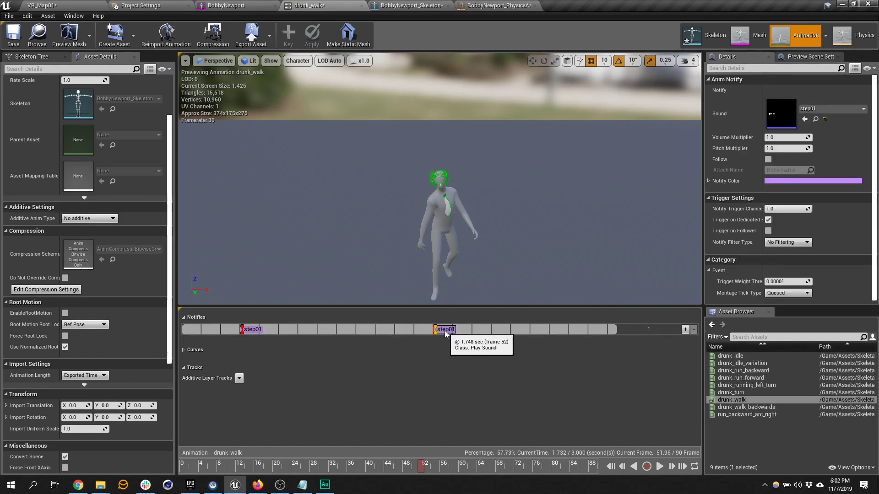
pyautogui.rightClick(454, 335)
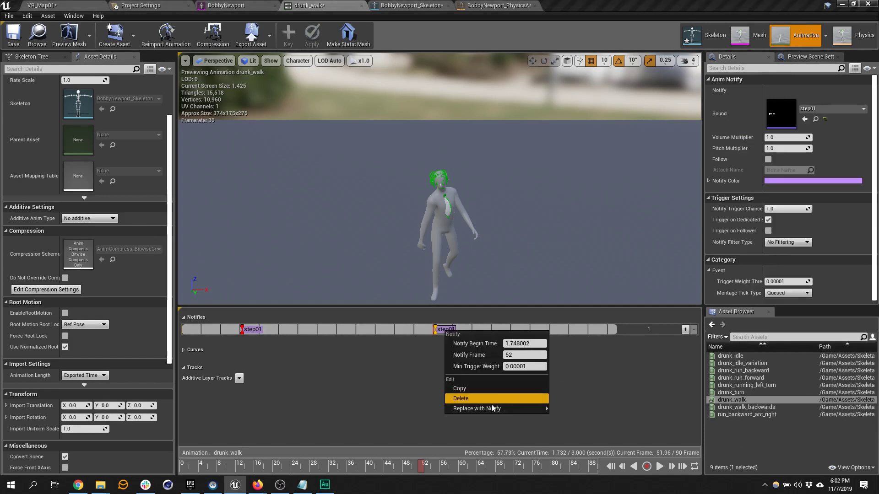
pyautogui.moveTo(490, 409)
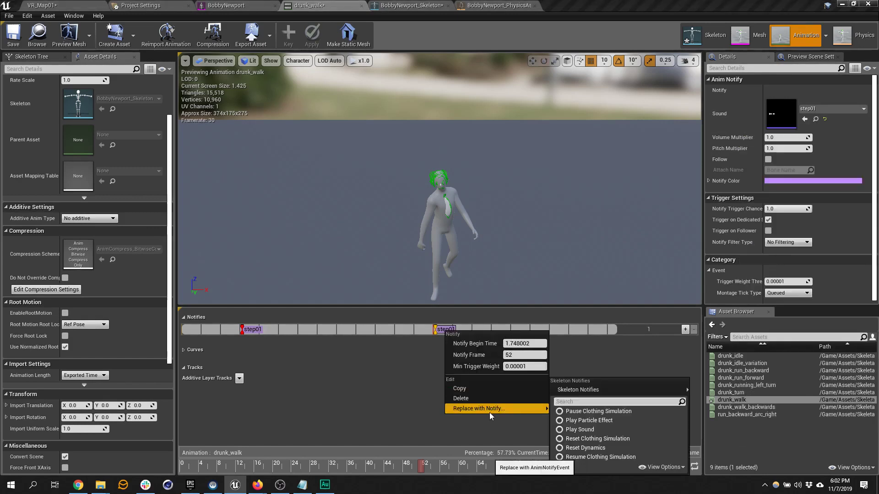
pyautogui.click(611, 428)
pyautogui.rightClick(451, 334)
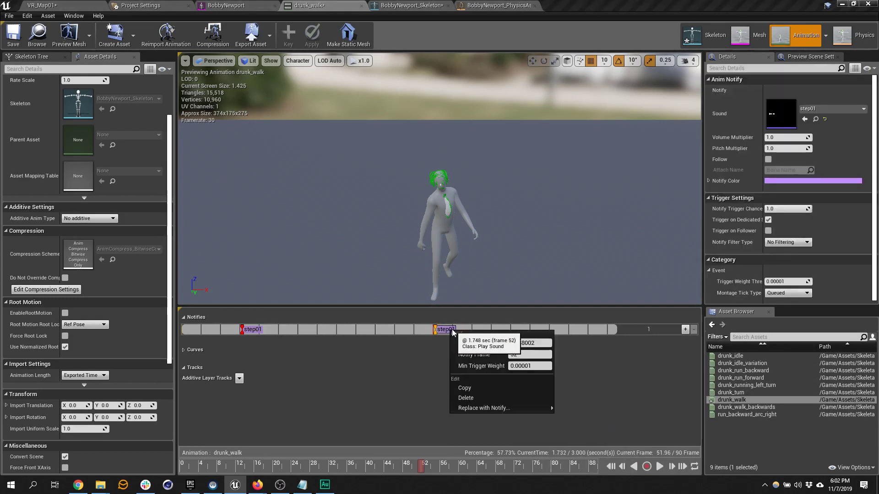
# Set the sound of the Play Sound notify at frame 52 to step02.
pyautogui.click(438, 330)
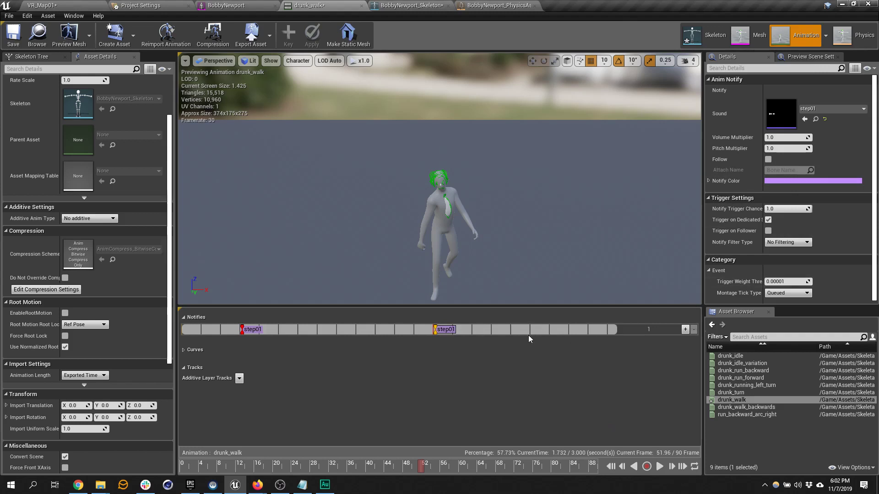
pyautogui.rightClick(445, 330)
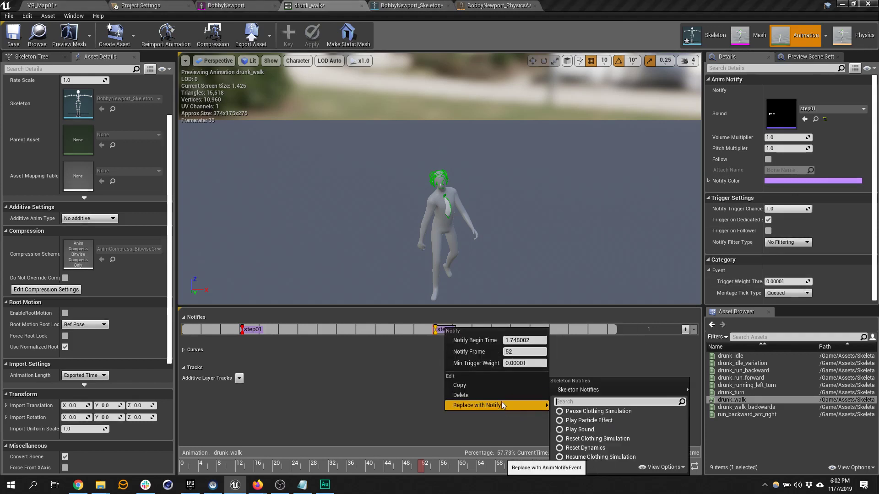
pyautogui.click(818, 109)
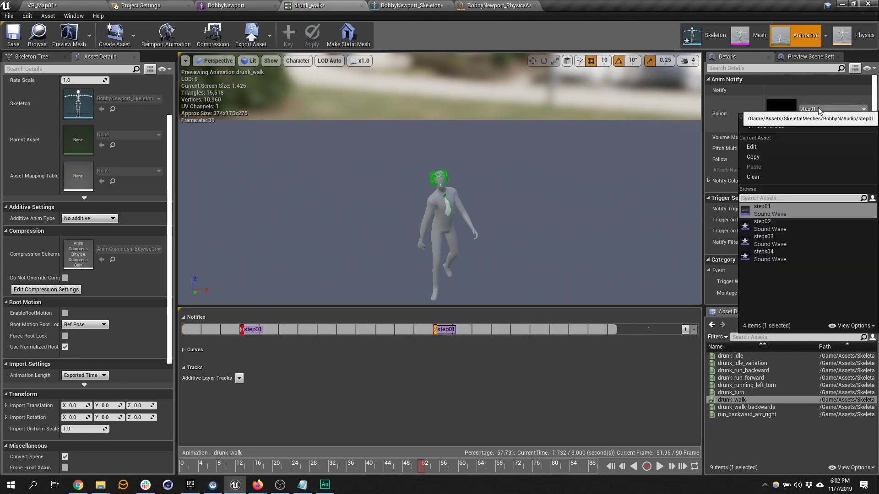
pyautogui.click(770, 223)
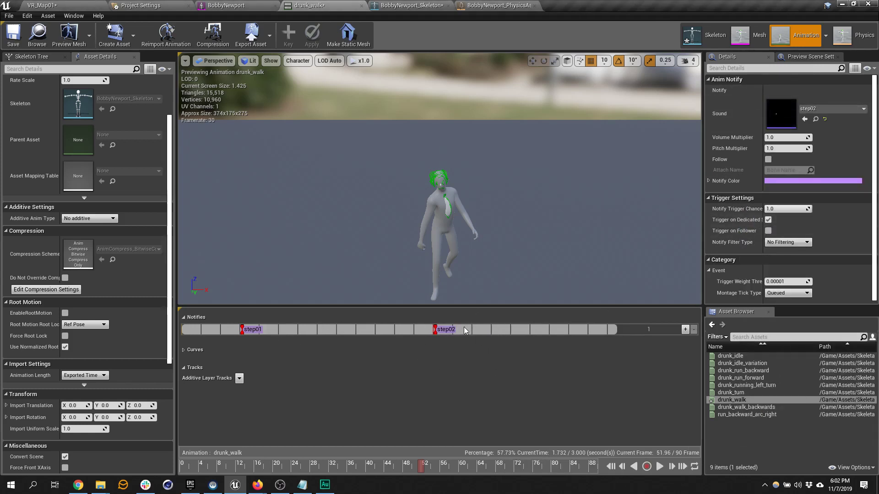
# Add a third Play Sound notify to the drunk_walk notify track at about frame 65.
pyautogui.moveTo(423, 468); pyautogui.dragTo(469, 472)
pyautogui.moveTo(487, 213); pyautogui.dragTo(521, 300, button='right')
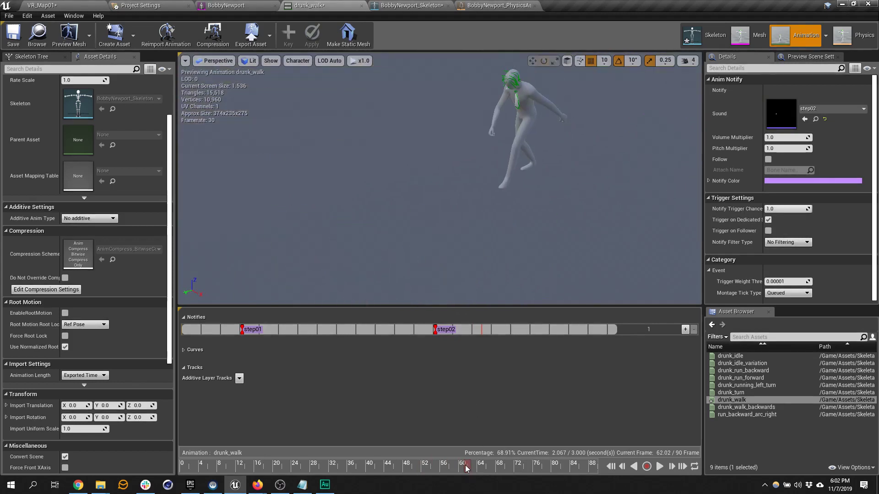
pyautogui.moveTo(466, 468); pyautogui.dragTo(480, 452)
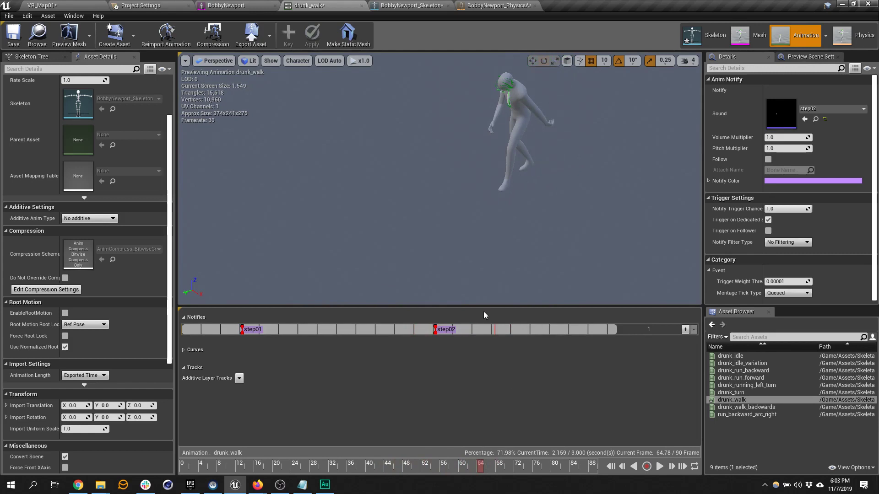
pyautogui.rightClick(500, 330)
pyautogui.moveTo(526, 340)
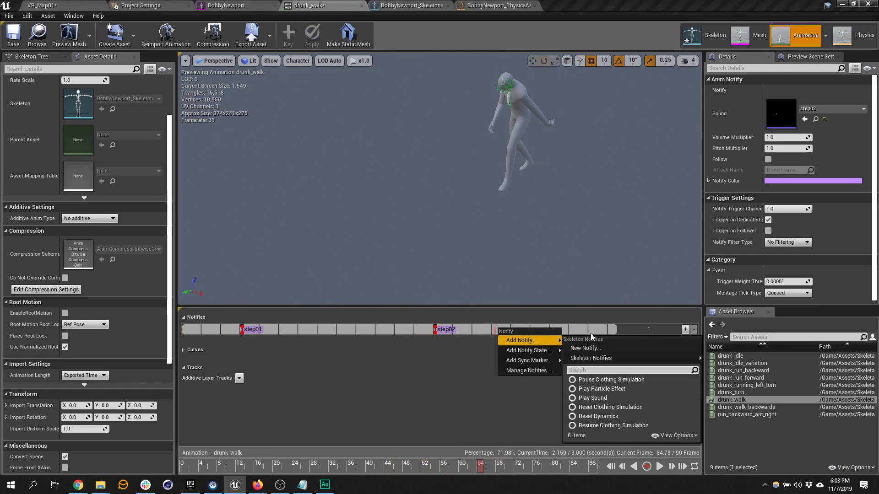
pyautogui.click(605, 398)
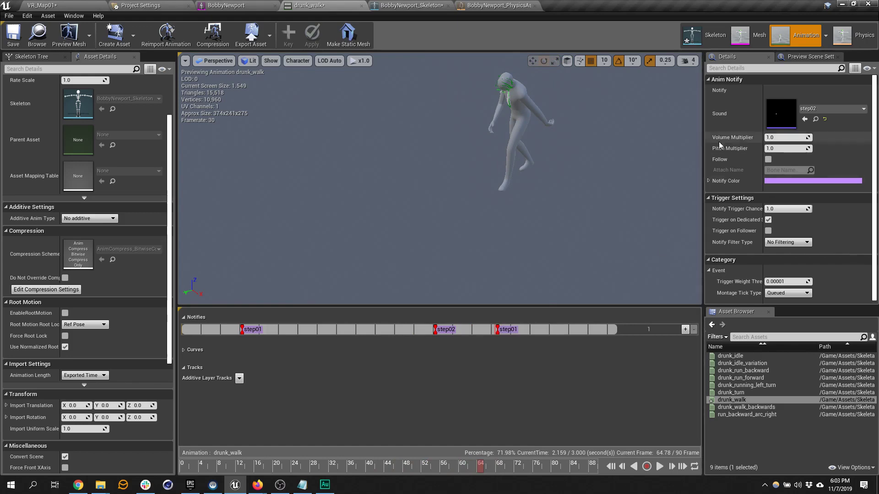
# Try steps03 as the notify sound, and undo both that change and the newly added notify.
pyautogui.click(833, 109)
pyautogui.click(793, 241)
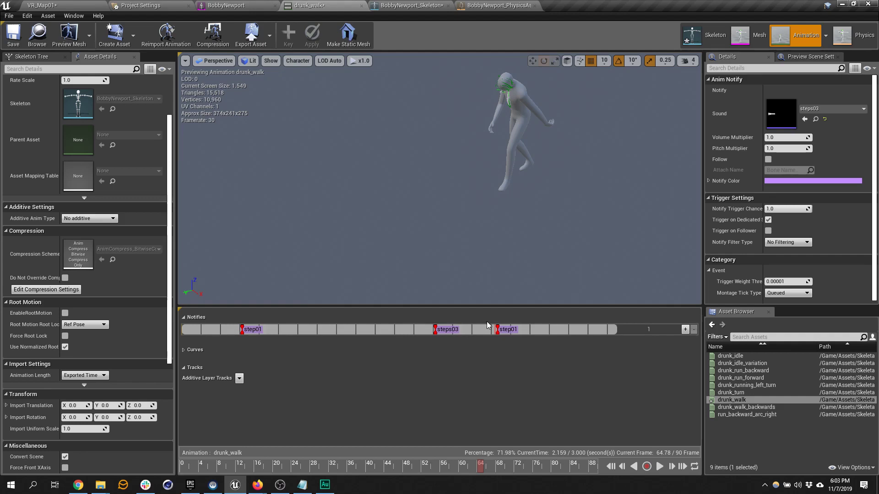
pyautogui.hotkey('ctrl', 'z')
pyautogui.hotkey('ctrl', 'z')
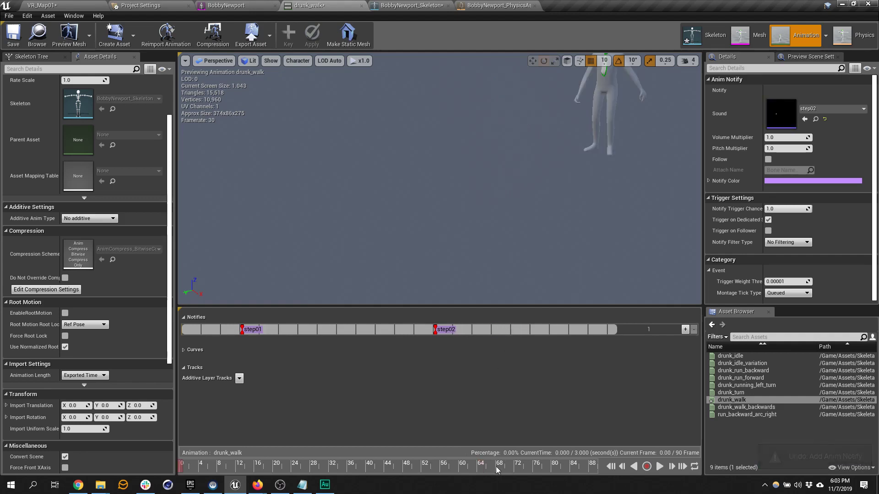
# Add a Play Sound notify at frame 65, where the character's foot lands after the step02 notify.
pyautogui.moveTo(495, 466)
pyautogui.mouseDown()
pyautogui.moveTo(514, 467)
pyautogui.moveTo(466, 466)
pyautogui.moveTo(546, 466)
pyautogui.moveTo(452, 466)
pyautogui.moveTo(482, 463)
pyautogui.mouseUp()
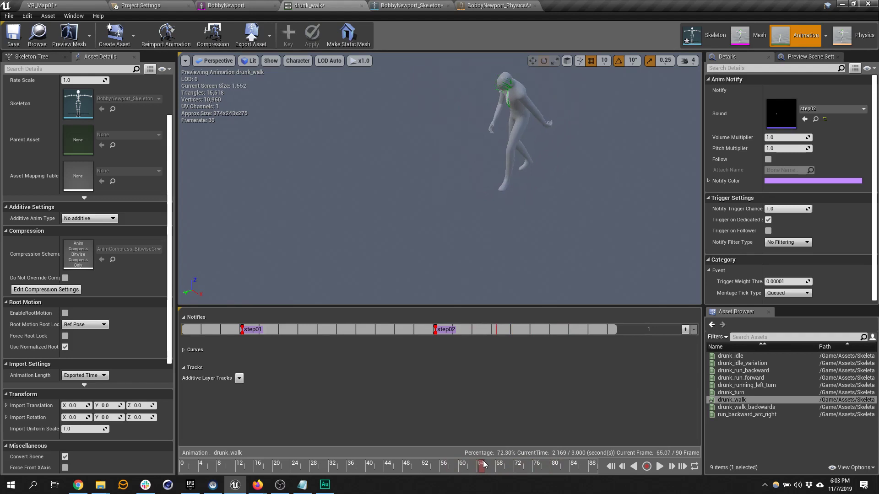
pyautogui.rightClick(494, 329)
pyautogui.moveTo(517, 341)
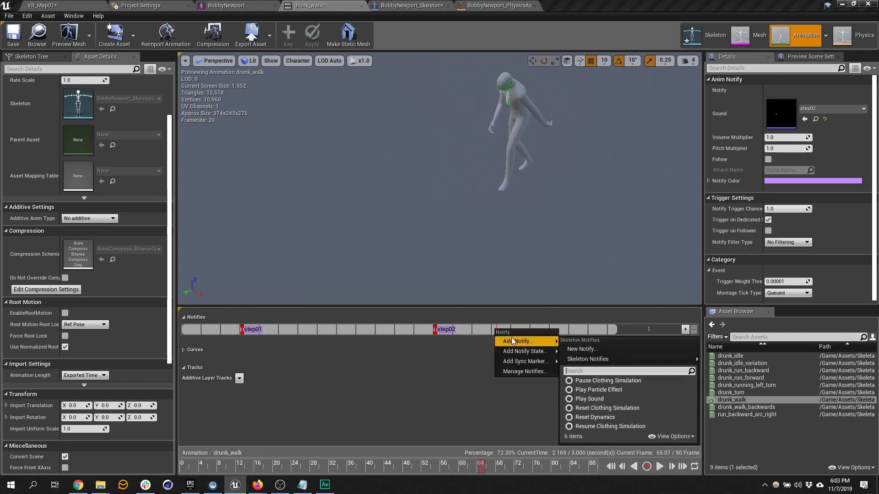
pyautogui.click(605, 398)
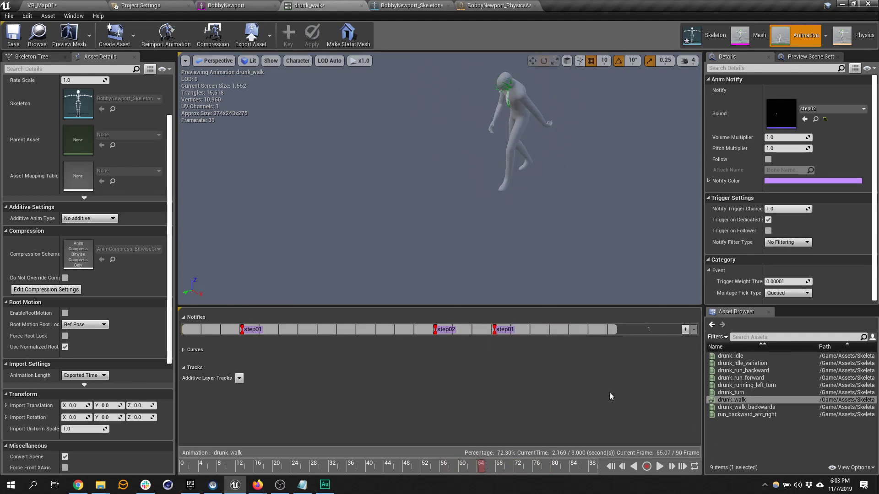
# Set the sound of the Play Sound notify at frame 65 to steps03 and check the remaining frames.
pyautogui.click(508, 330)
pyautogui.click(829, 108)
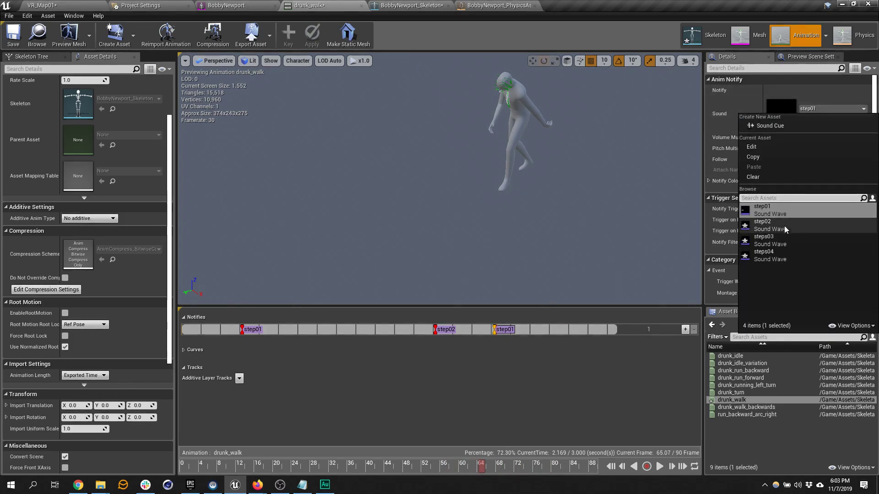
pyautogui.click(769, 241)
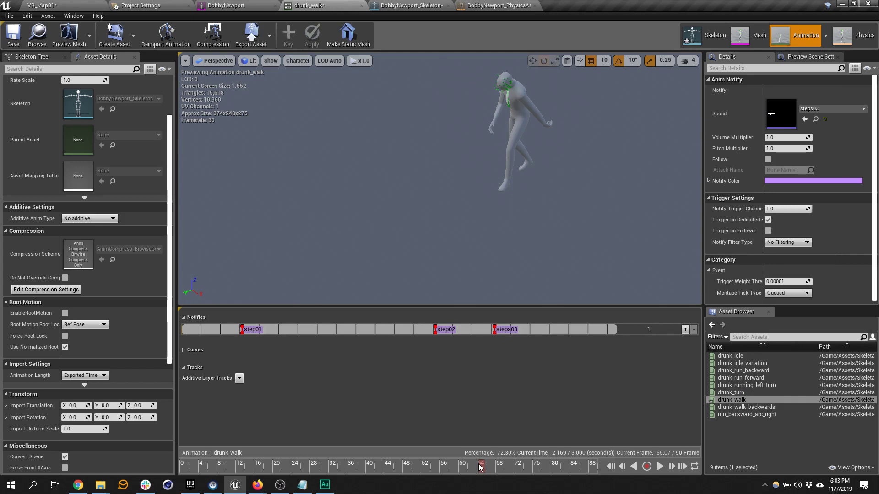
pyautogui.moveTo(480, 468); pyautogui.dragTo(609, 464)
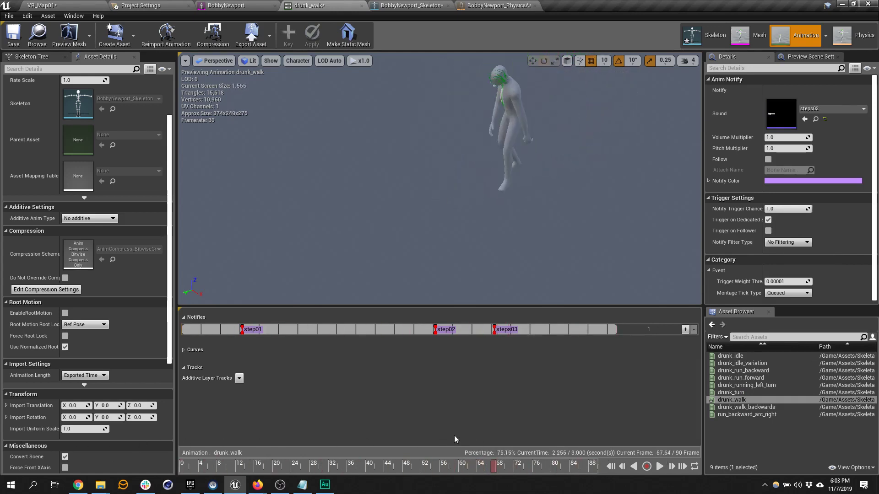
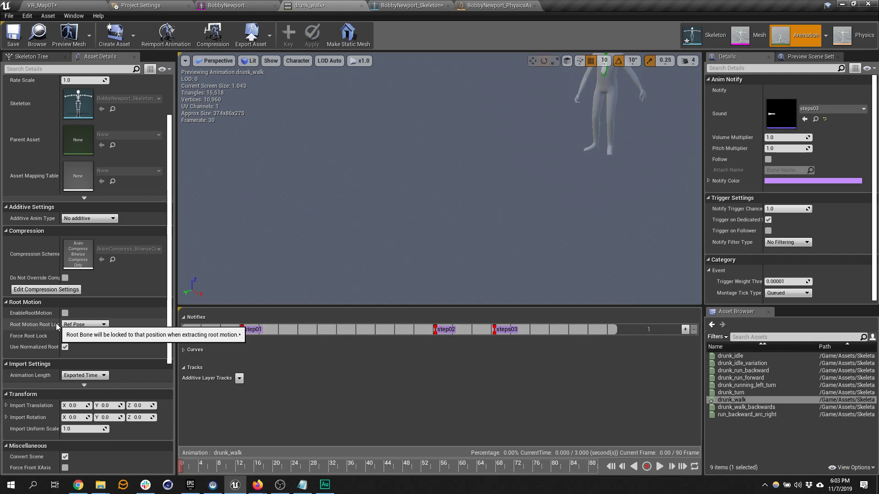
# Return to the VR_Map01 level and create a Sound Cue named A_Steps in the BobbyN Audio folder.
pyautogui.click(46, 5)
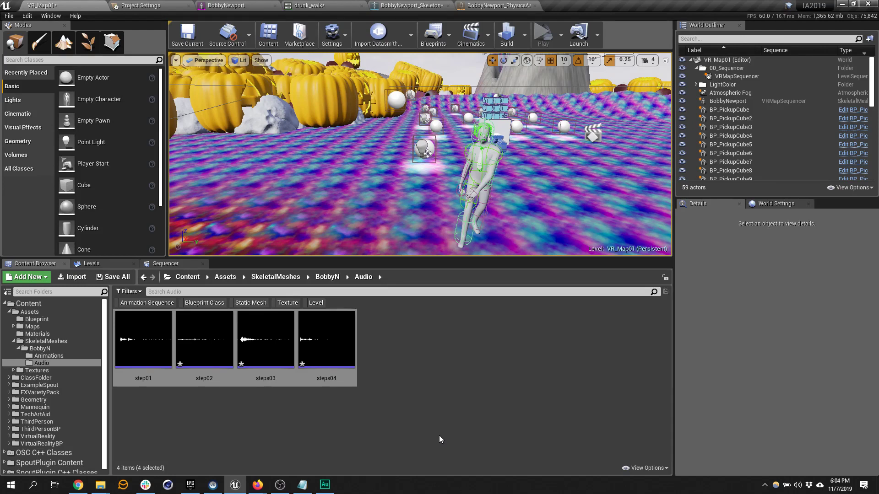
pyautogui.rightClick(408, 361)
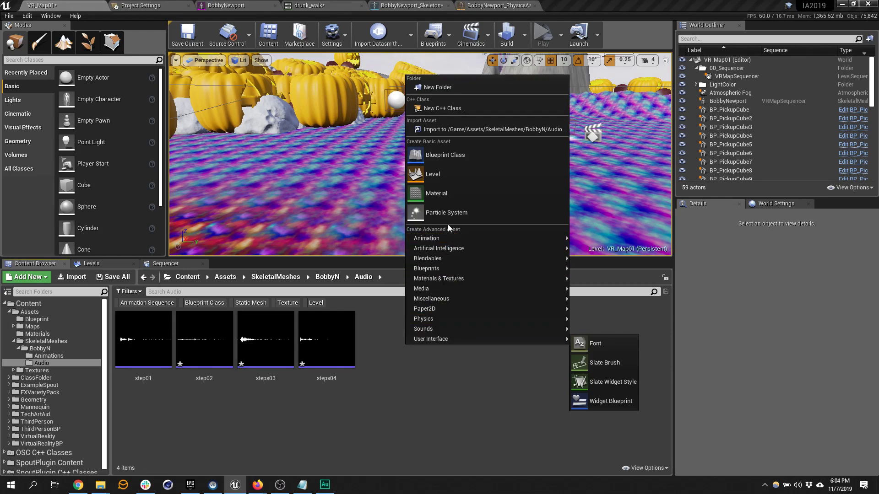
pyautogui.moveTo(453, 237)
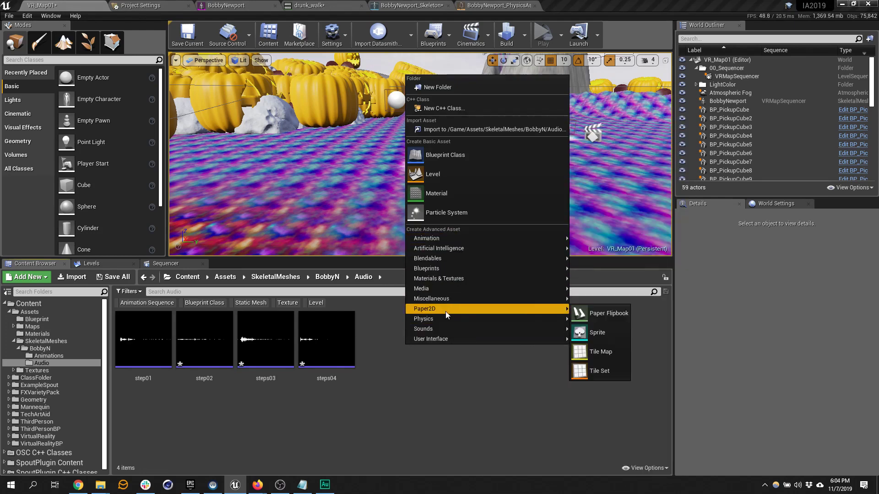
pyautogui.moveTo(441, 332)
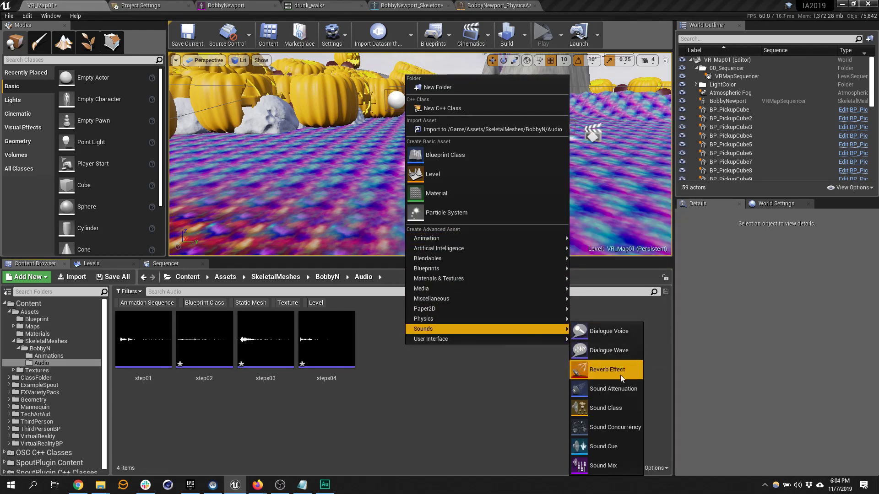
pyautogui.click(612, 447)
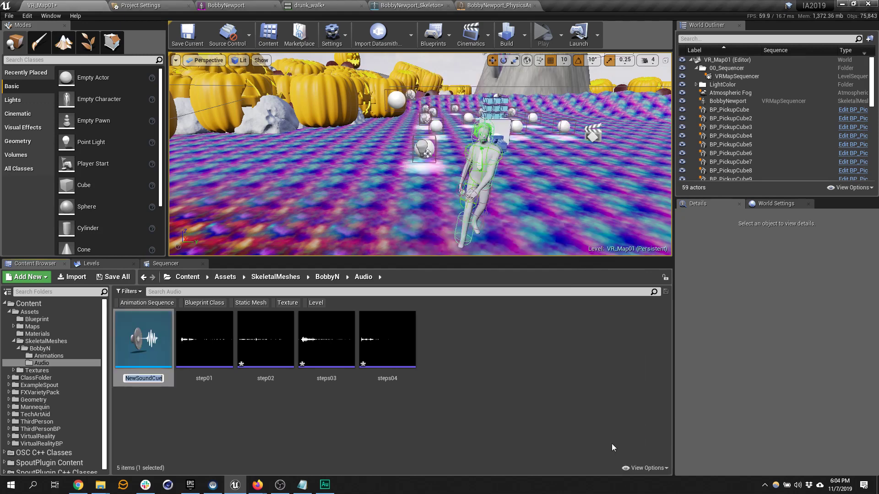
pyautogui.write('A_Steps')
pyautogui.press('Return')
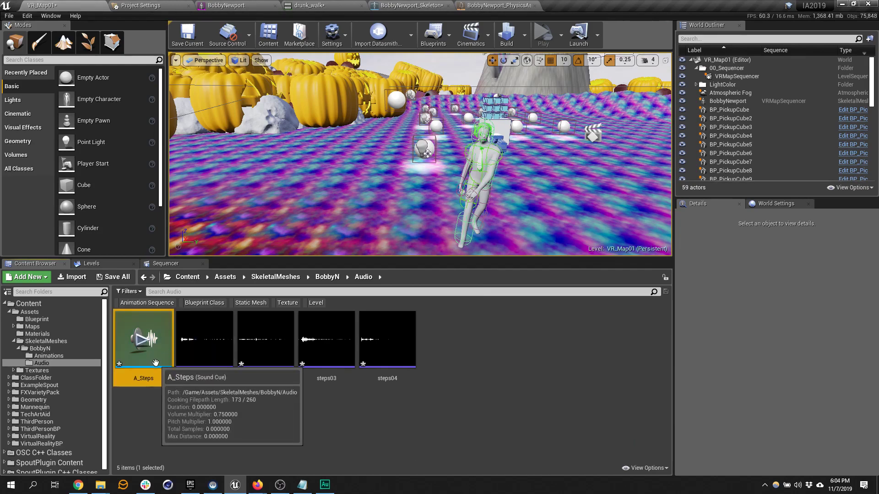
# Open the A_Steps sound cue in a floating window placed clear of the audio assets.
pyautogui.doubleClick(148, 372)
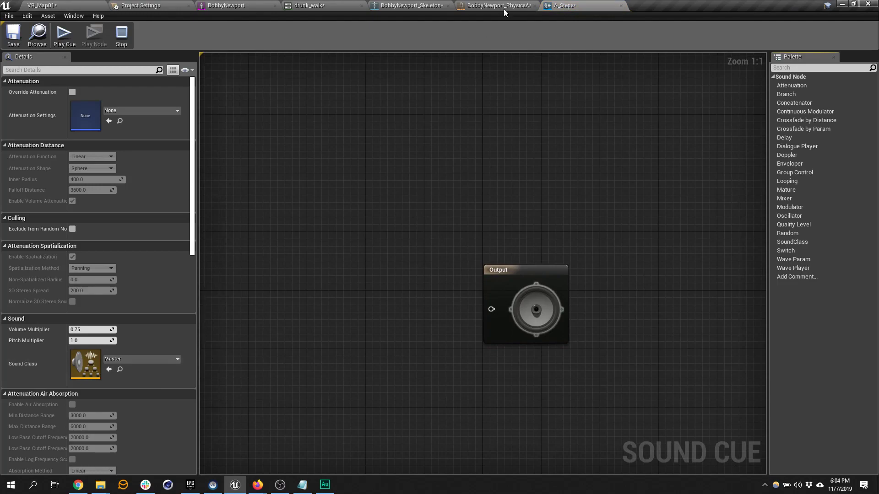
pyautogui.moveTo(565, 5); pyautogui.dragTo(406, 76)
pyautogui.moveTo(678, 259); pyautogui.dragTo(846, 411)
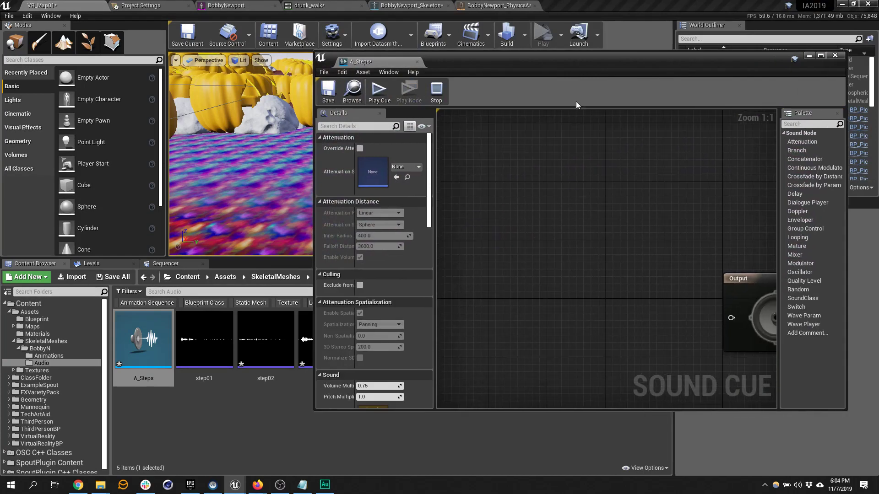
pyautogui.moveTo(550, 60); pyautogui.dragTo(717, 58)
# Add step01, step02, steps03 and steps04 to the A_Steps graph as wave players, and dock its editor back among the tabs.
pyautogui.click(436, 405)
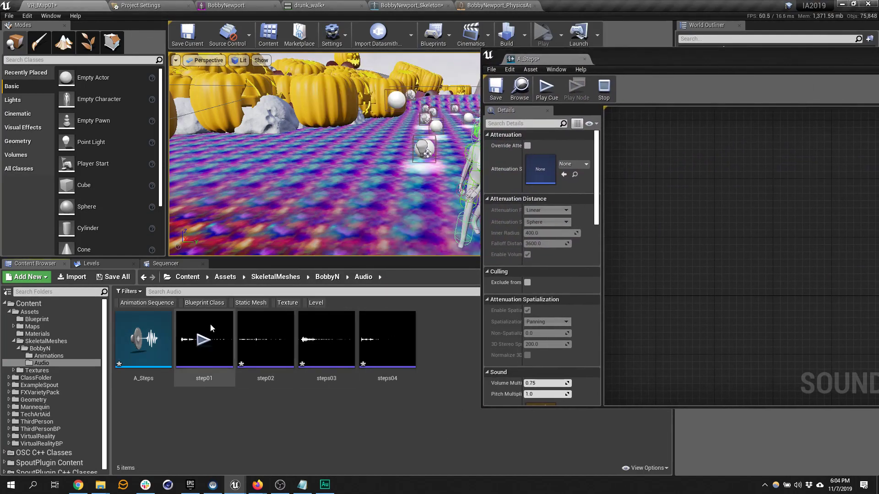
pyautogui.click(383, 315)
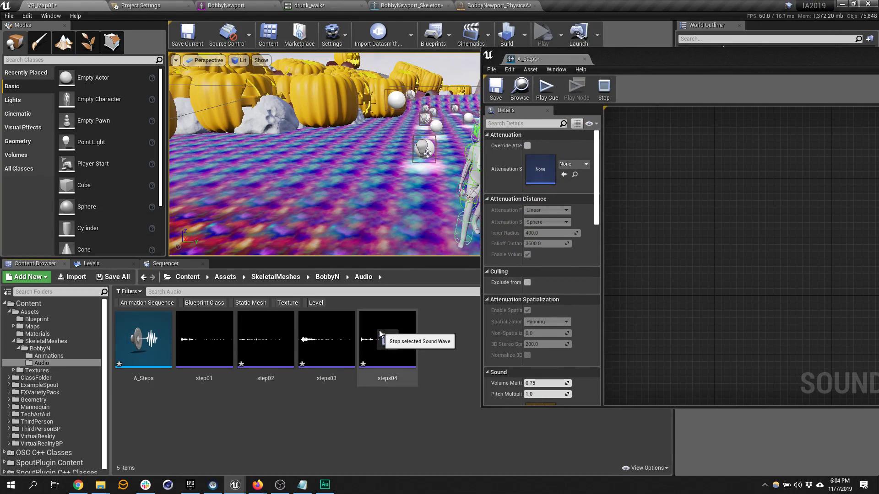
pyautogui.keyDown('shift'); pyautogui.click(204, 339); pyautogui.keyUp('shift')
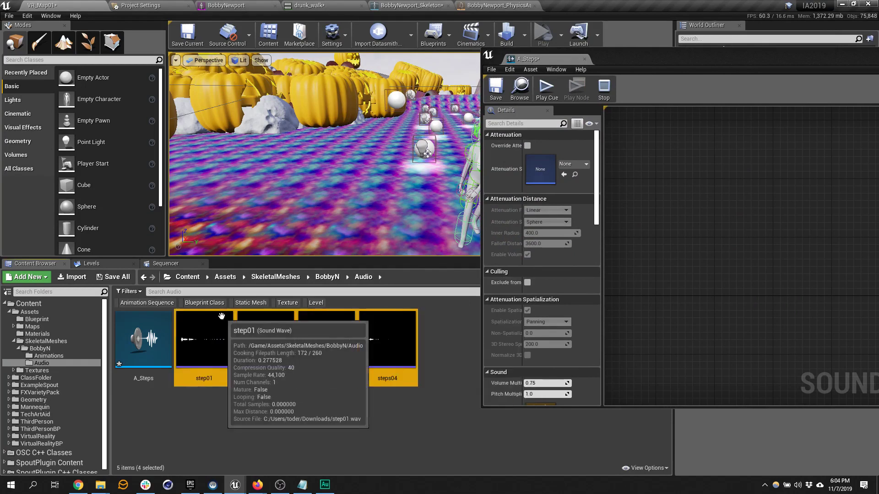
pyautogui.moveTo(403, 316); pyautogui.dragTo(693, 213)
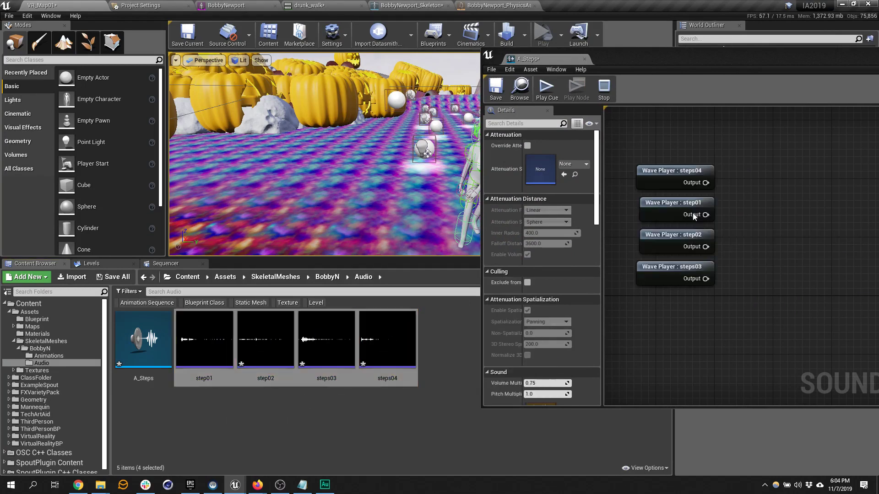
pyautogui.moveTo(575, 58); pyautogui.dragTo(548, 6)
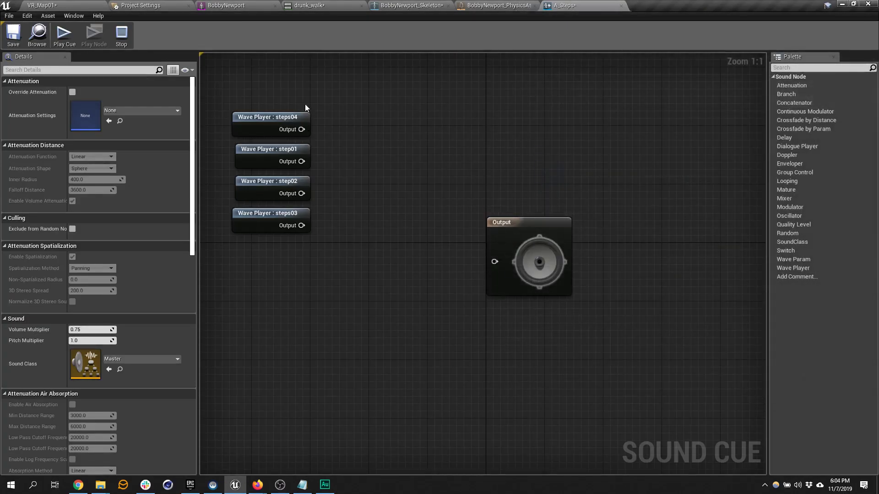
# Feed all four wave players into a new Random node and connect its output to the cue's Output node.
pyautogui.moveTo(273, 90); pyautogui.dragTo(320, 236)
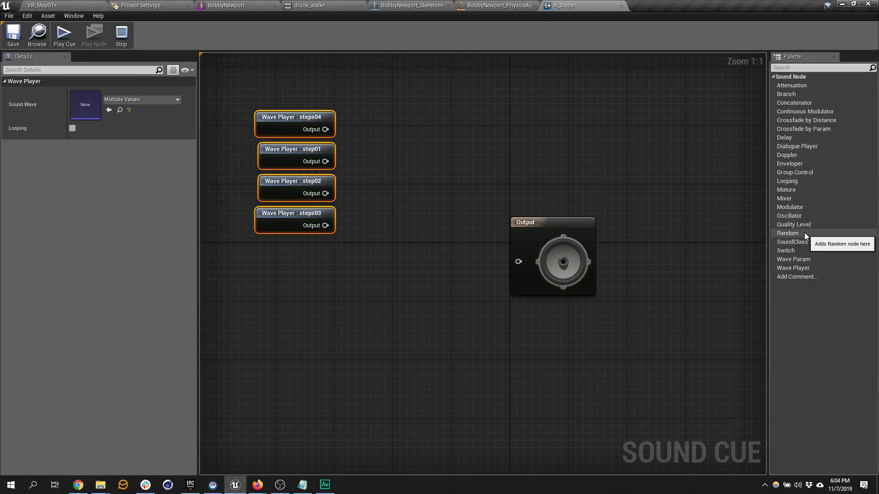
pyautogui.moveTo(799, 233); pyautogui.dragTo(431, 172)
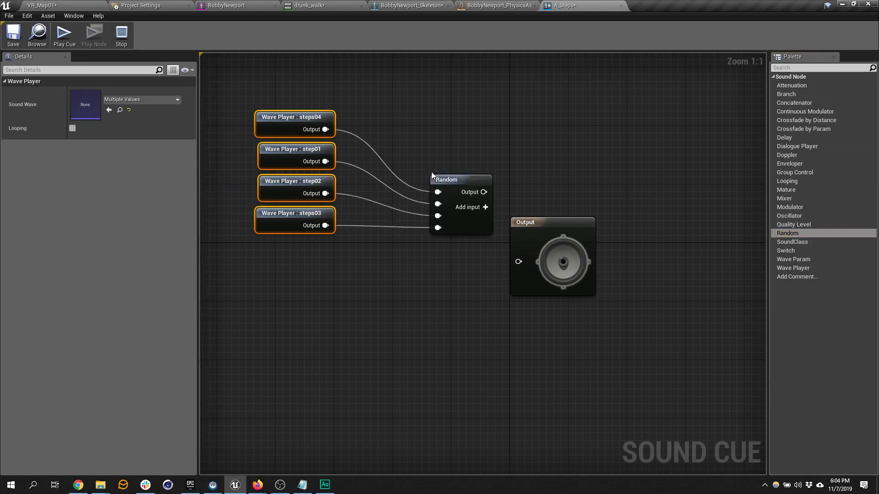
pyautogui.moveTo(555, 226); pyautogui.dragTo(598, 174)
pyautogui.moveTo(484, 192); pyautogui.dragTo(568, 216)
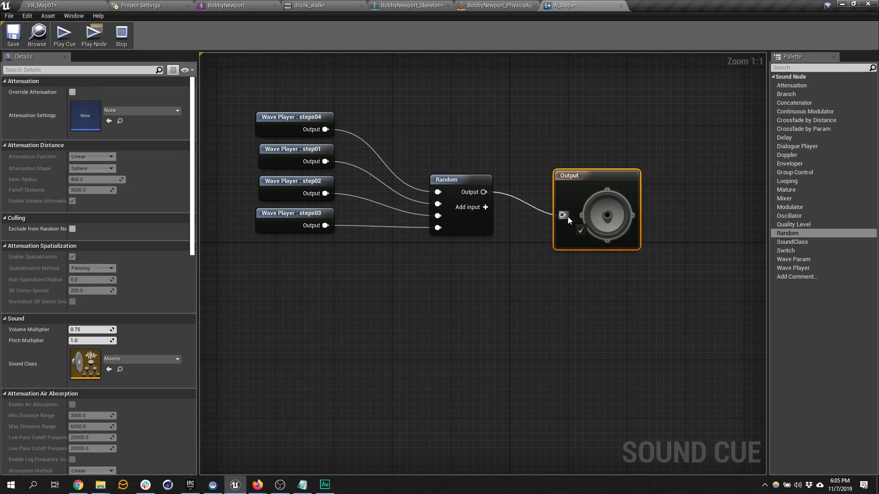
# Play the A_Steps cue repeatedly to hear the randomly chosen footstep sounds.
pyautogui.click(62, 47)
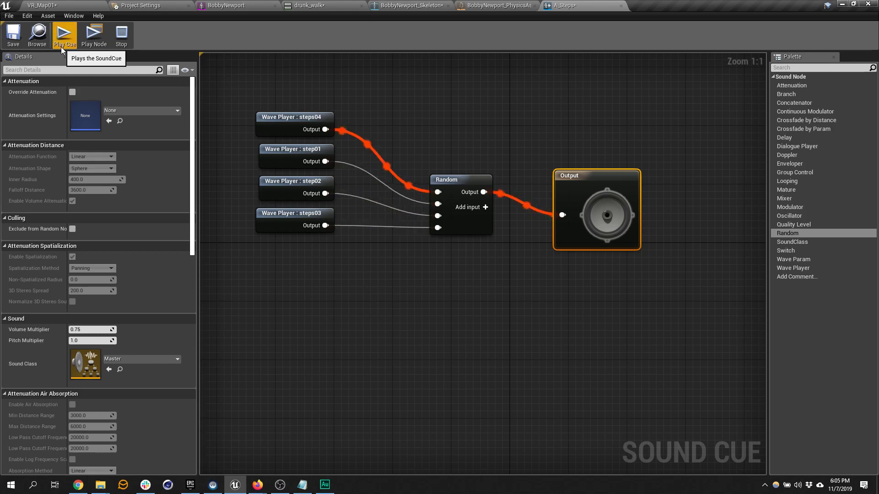
pyautogui.click(65, 46)
pyautogui.click(65, 46)
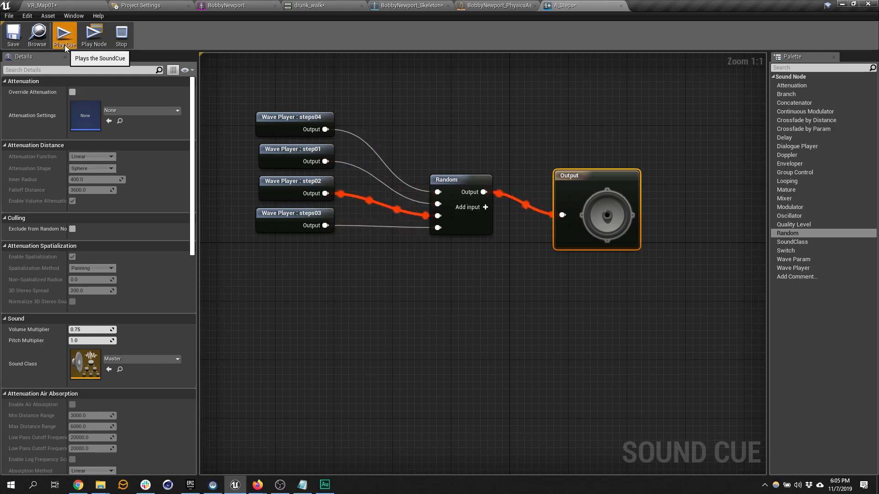
pyautogui.click(66, 46)
pyautogui.click(66, 45)
pyautogui.click(66, 46)
pyautogui.click(67, 45)
pyautogui.click(66, 45)
pyautogui.click(67, 45)
pyautogui.click(66, 45)
pyautogui.click(66, 45)
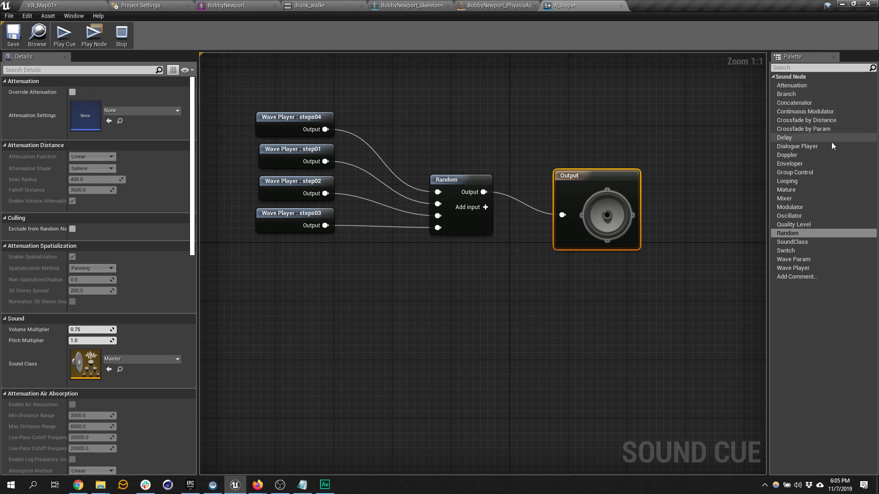
# Add a Modulator node below the Random node and select it to show its pitch and volume settings.
pyautogui.click(816, 210)
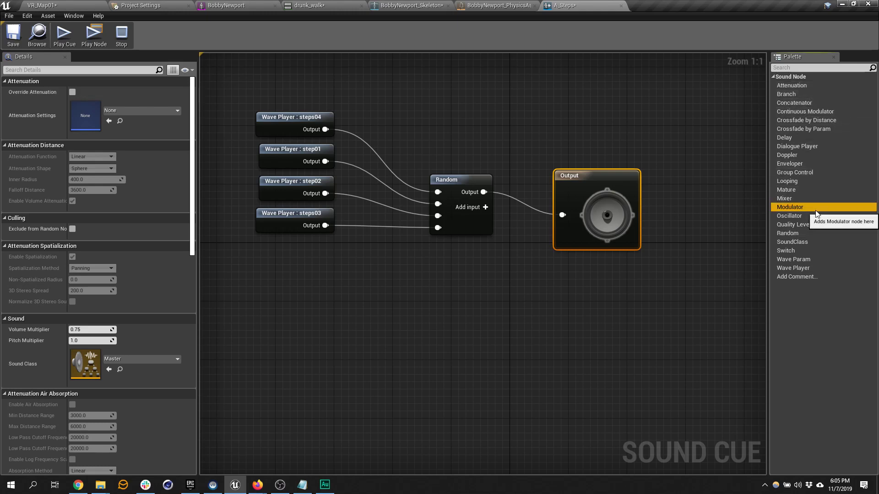
pyautogui.moveTo(816, 212); pyautogui.dragTo(486, 315)
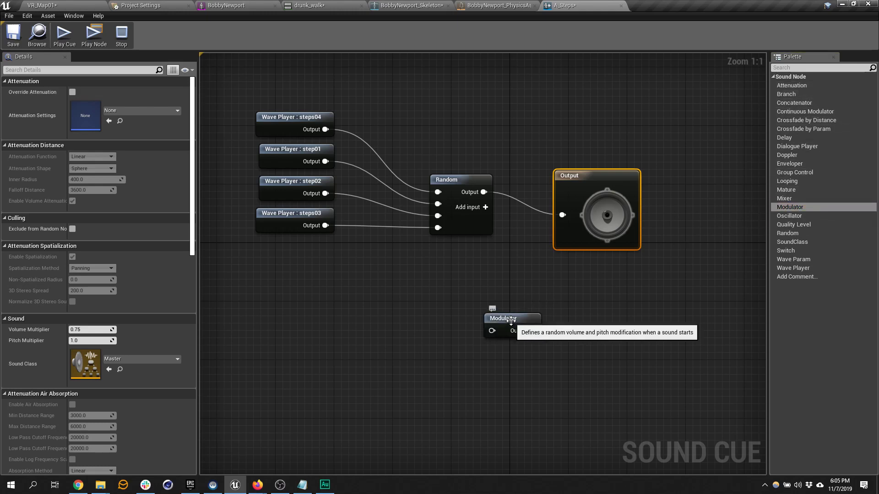
pyautogui.click(511, 320)
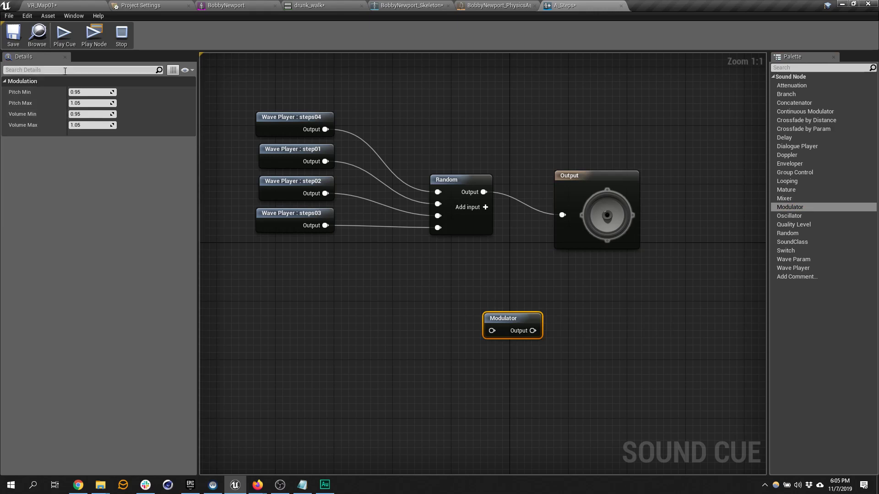
# Set the Modulator's pitch and volume ranges to a minimum of 0.8 and a maximum of 1.2.
pyautogui.click(91, 92)
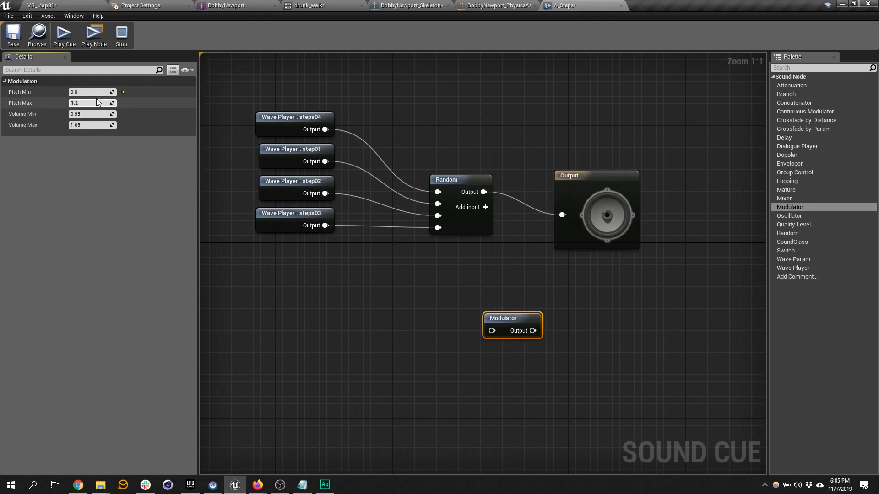
pyautogui.write('0.8')
pyautogui.press('Tab')
pyautogui.write('1.2')
pyautogui.press('Return')
# Place the Modulator between the Random and Output nodes and connect Random through it to the cue's Output.
pyautogui.moveTo(503, 318); pyautogui.dragTo(516, 196)
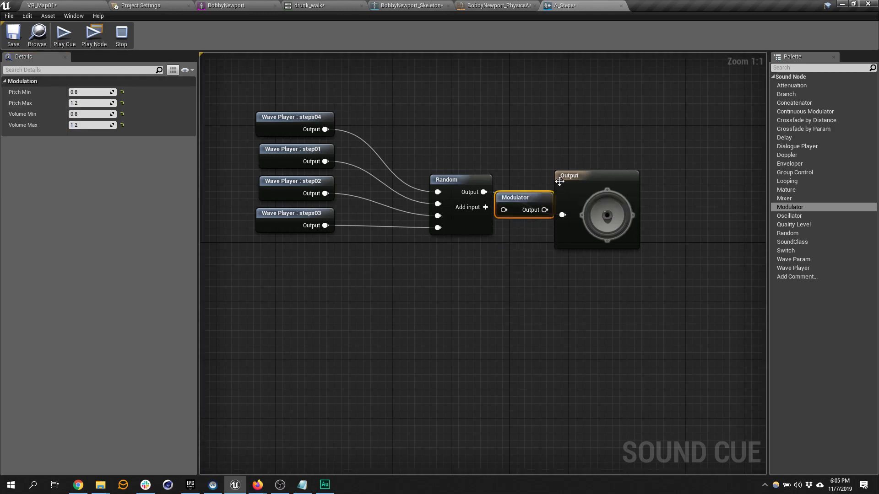
pyautogui.moveTo(565, 180); pyautogui.dragTo(656, 180)
pyautogui.moveTo(527, 198); pyautogui.dragTo(548, 198)
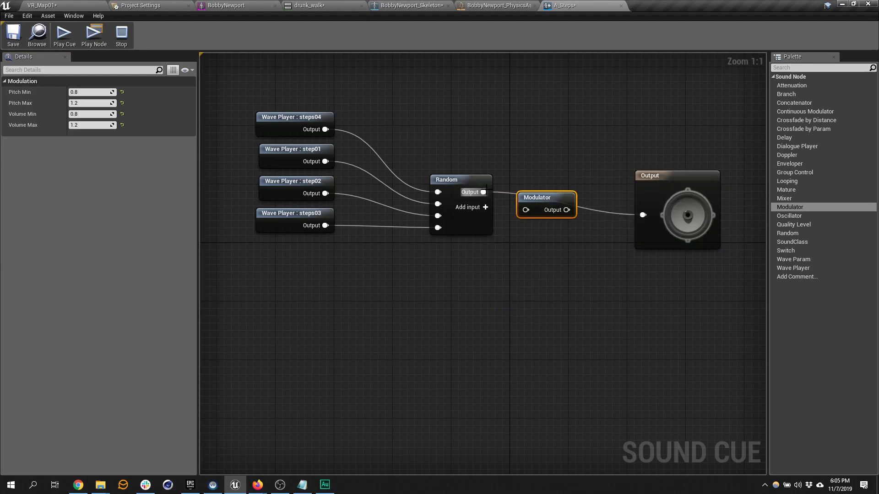
pyautogui.moveTo(484, 192); pyautogui.dragTo(643, 215)
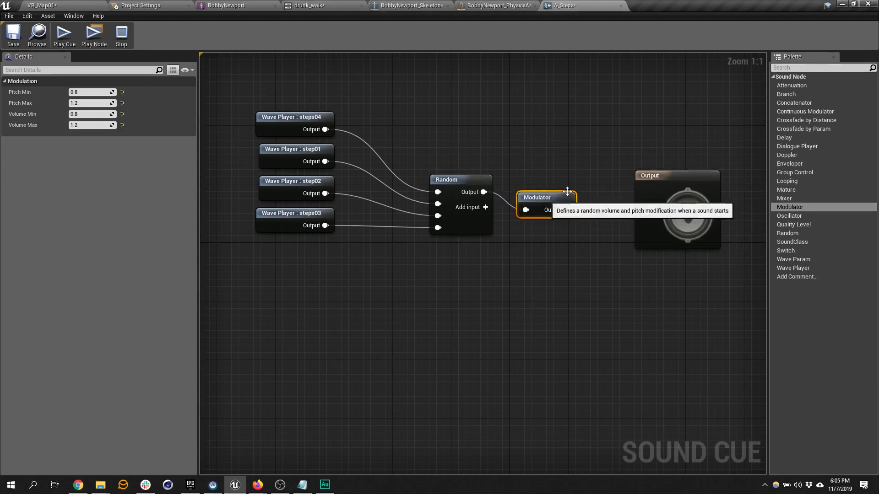
# Play the A_Steps cue repeatedly to hear the footsteps with randomized pitch and volume.
pyautogui.click(62, 35)
pyautogui.click(61, 35)
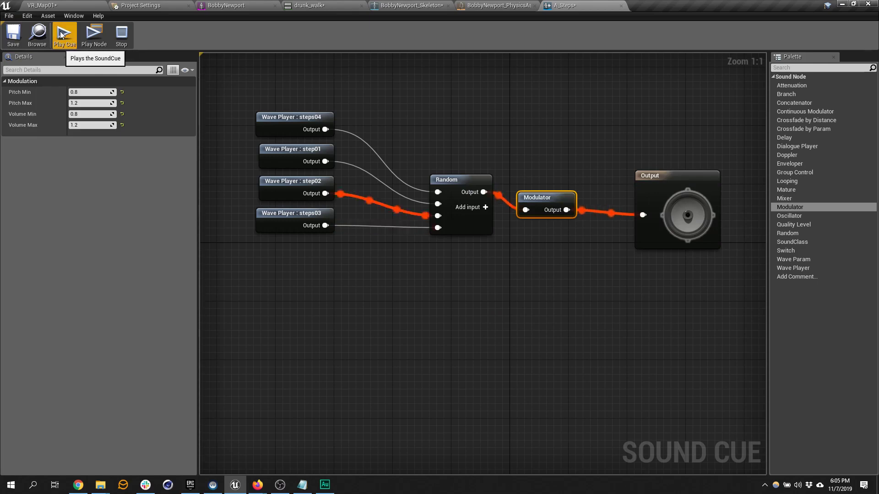
pyautogui.click(61, 35)
pyautogui.click(61, 36)
pyautogui.click(61, 36)
pyautogui.click(61, 35)
pyautogui.click(61, 35)
pyautogui.click(61, 36)
pyautogui.click(62, 35)
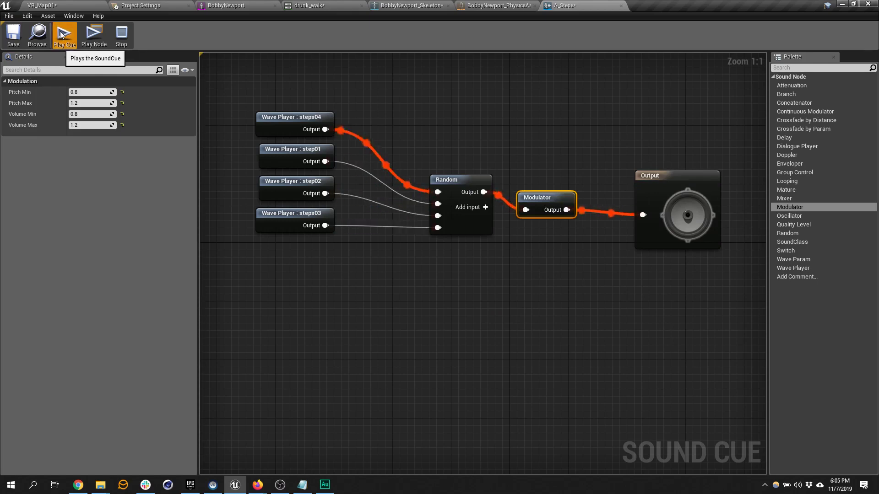
pyautogui.click(62, 35)
pyautogui.click(62, 34)
pyautogui.click(63, 34)
pyautogui.click(63, 34)
pyautogui.click(62, 34)
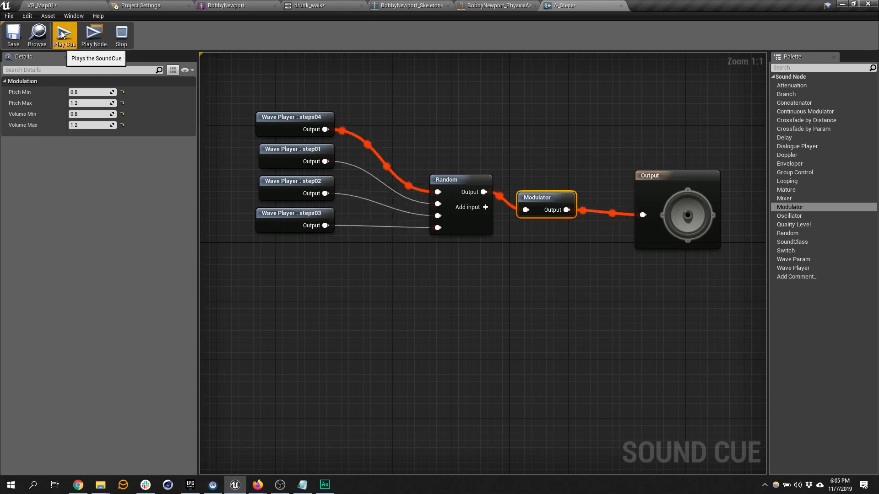
pyautogui.click(62, 34)
pyautogui.click(63, 34)
pyautogui.click(62, 34)
pyautogui.click(63, 34)
pyautogui.click(63, 35)
pyautogui.click(62, 35)
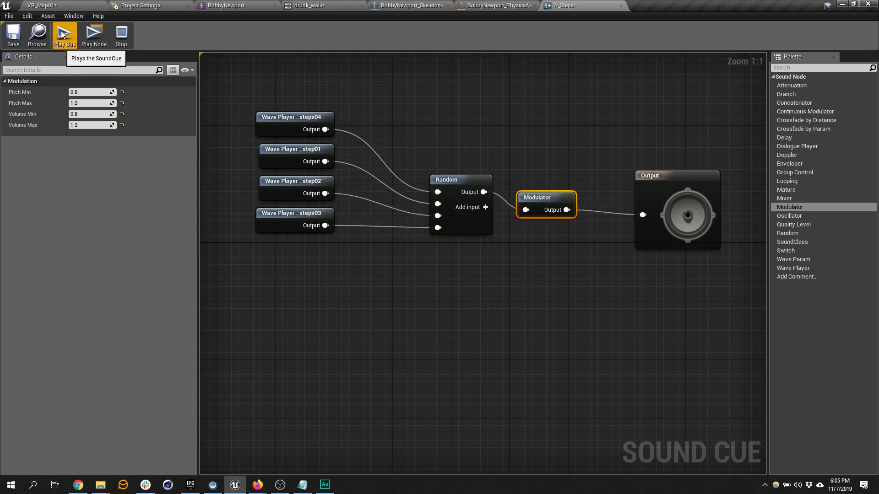
pyautogui.click(63, 34)
pyautogui.click(62, 34)
pyautogui.click(62, 35)
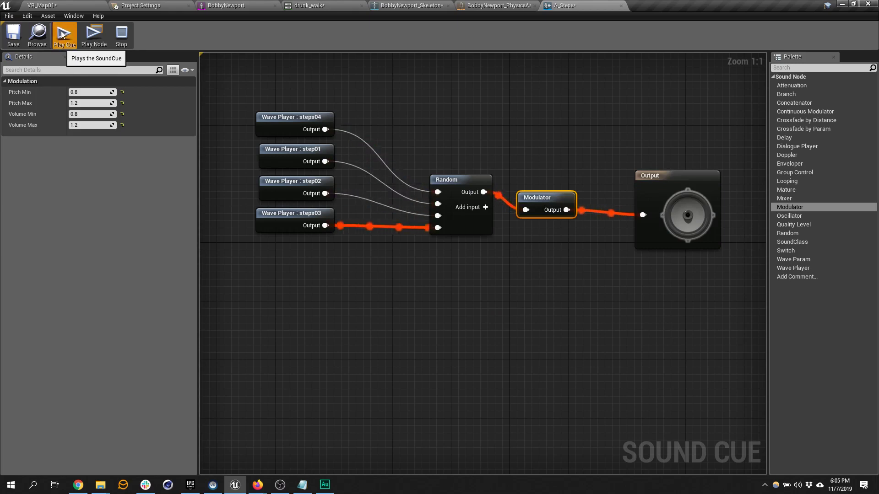
pyautogui.click(63, 34)
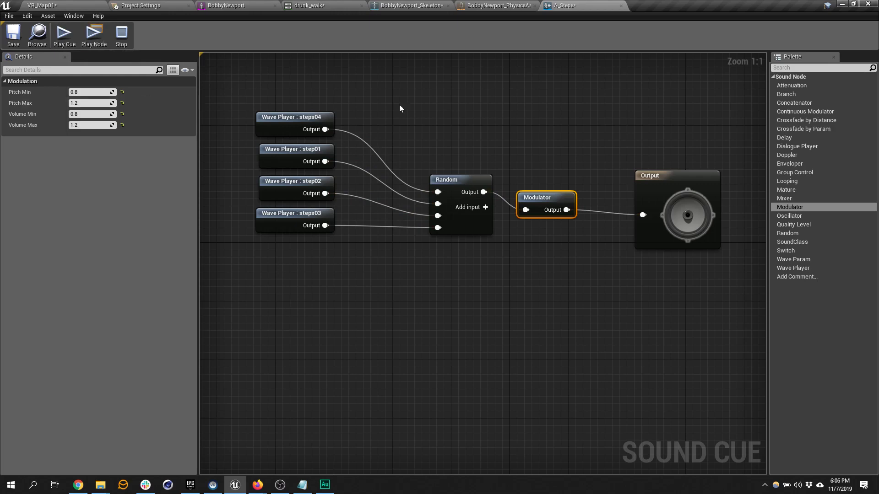
# Switch to Adobe Audition, view the footsteps-on-concrete recording's waveform, and return to the Unreal sound cue.
pyautogui.click(325, 485)
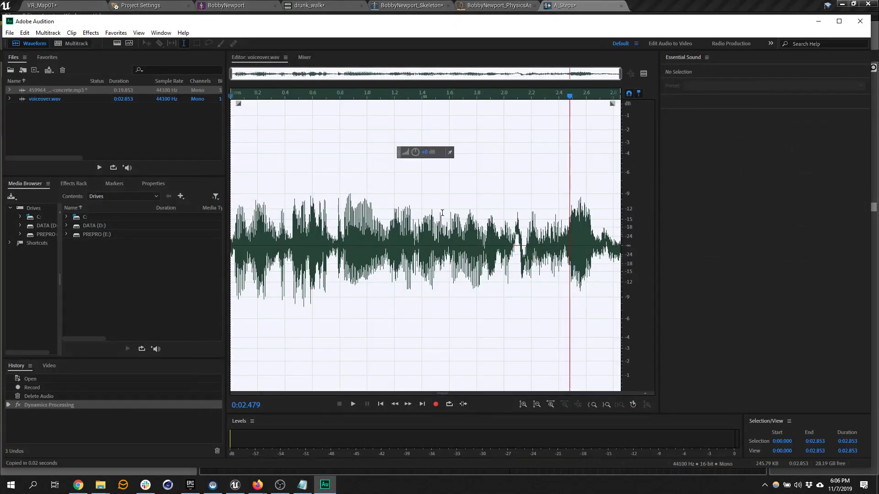
pyautogui.doubleClick(50, 91)
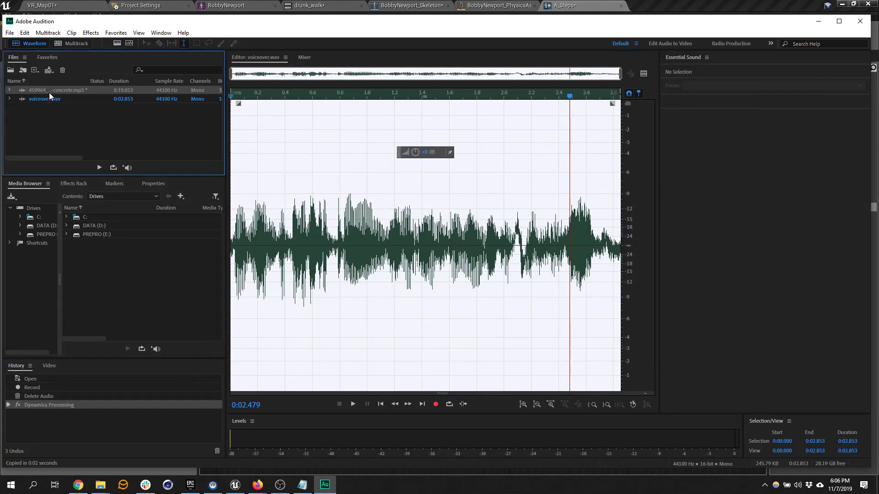
pyautogui.scroll(-5, 458, 245)
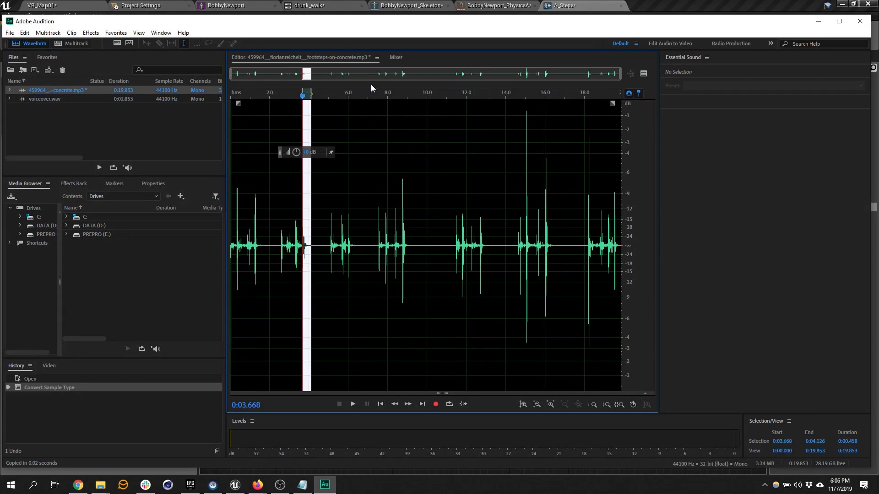
pyautogui.click(818, 27)
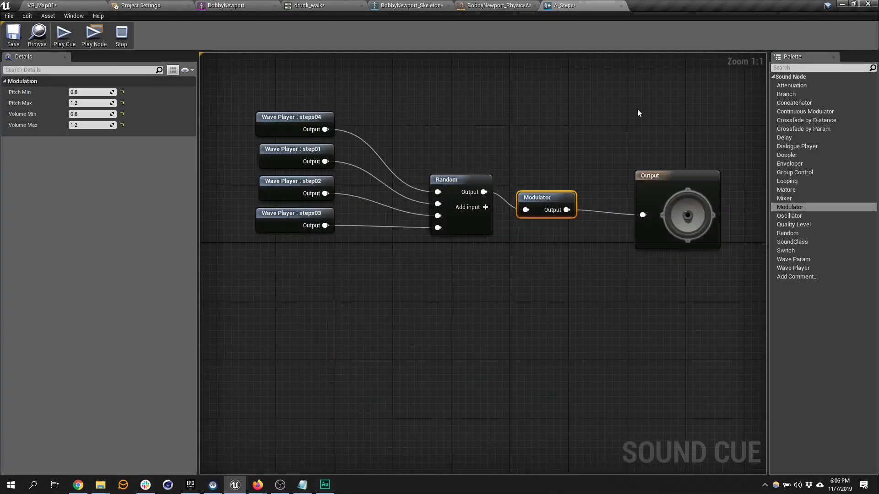
# Import voiceover.wav from Downloads into the level project's BobbyN Audio folder.
pyautogui.click(62, 4)
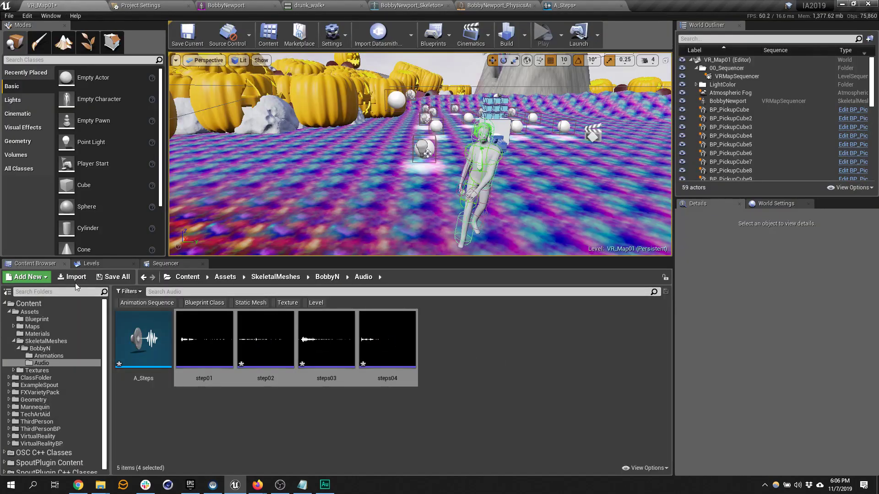
pyautogui.click(562, 357)
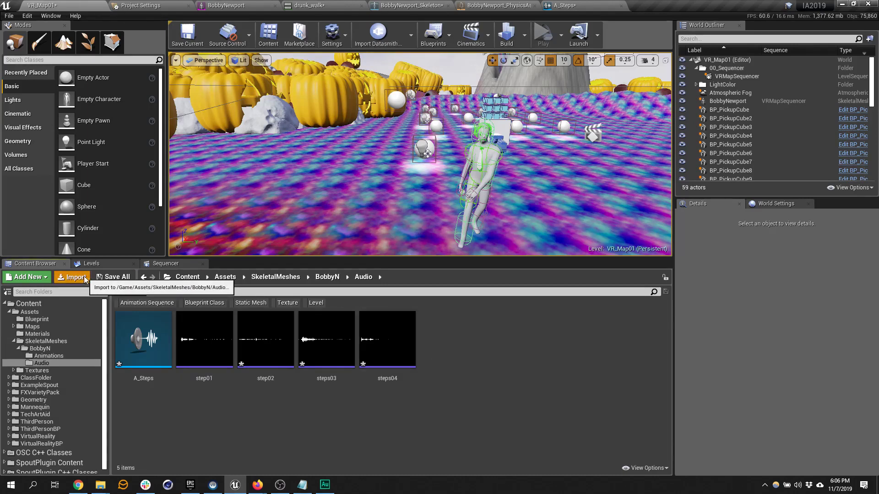
pyautogui.click(72, 277)
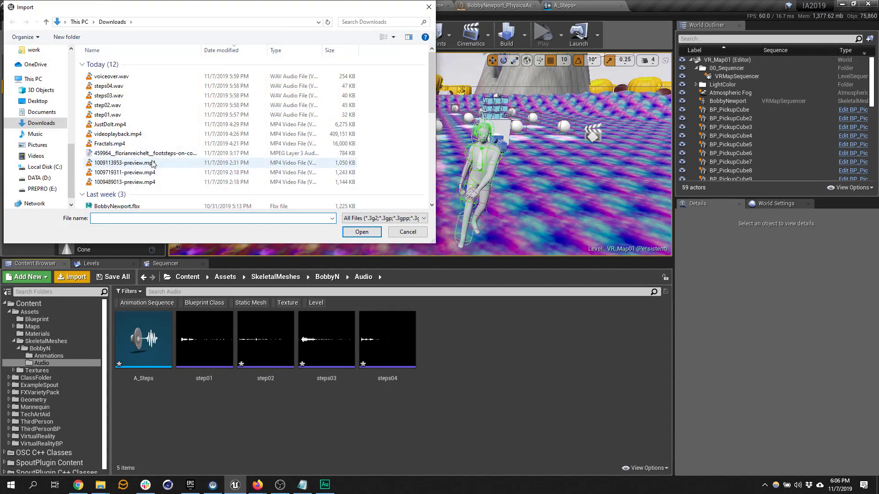
pyautogui.click(107, 77)
pyautogui.click(351, 231)
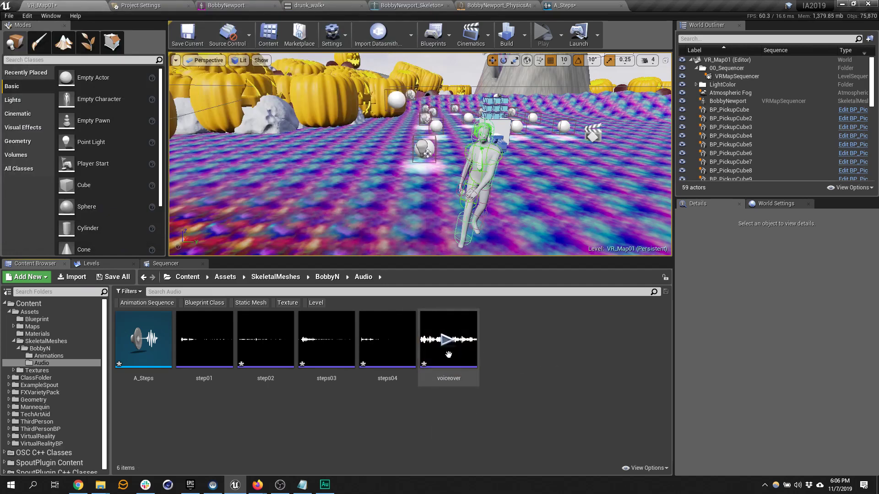
# Place the voiceover sound in the level beside the character and review its sound, attenuation and activation settings.
pyautogui.moveTo(448, 366); pyautogui.dragTo(398, 182)
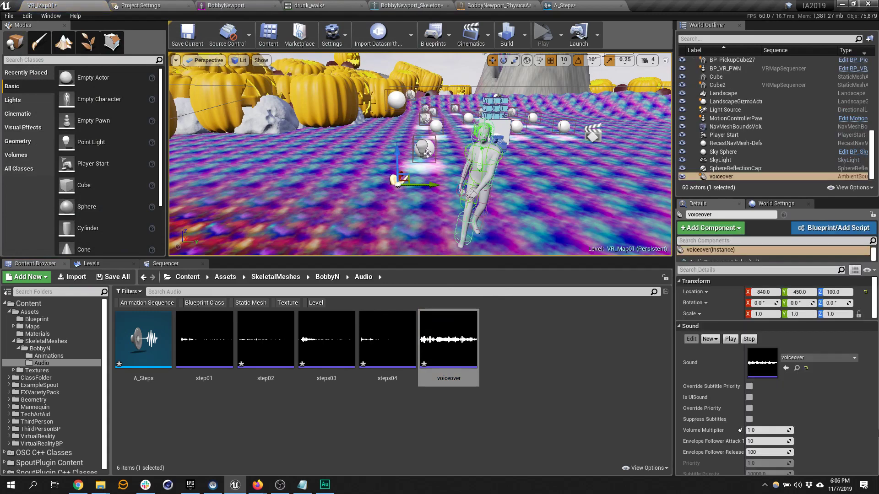
pyautogui.scroll(-10, 809, 439)
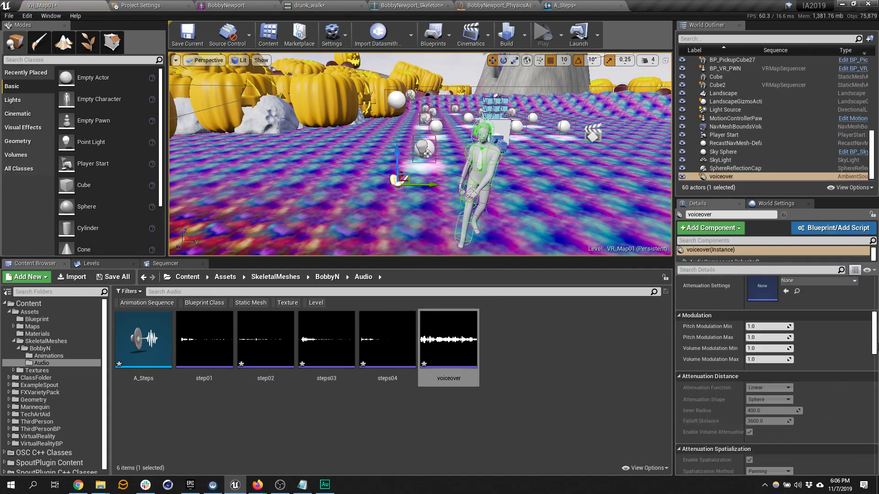
pyautogui.scroll(-10, 875, 338)
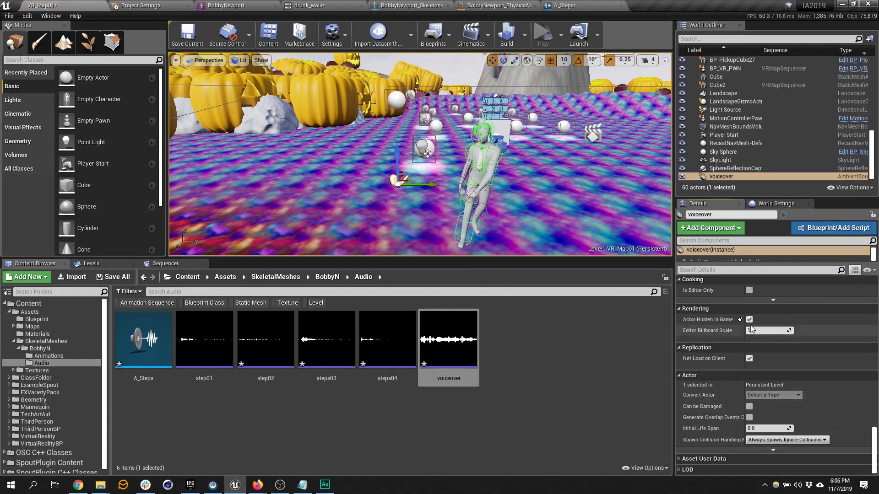
pyautogui.scroll(-5, 724, 353)
pyautogui.scroll(3, 723, 350)
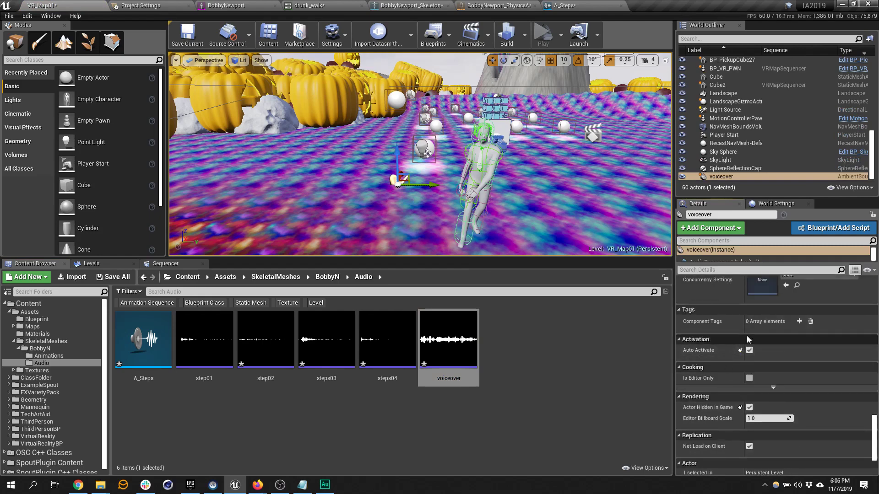
pyautogui.scroll(12, 739, 412)
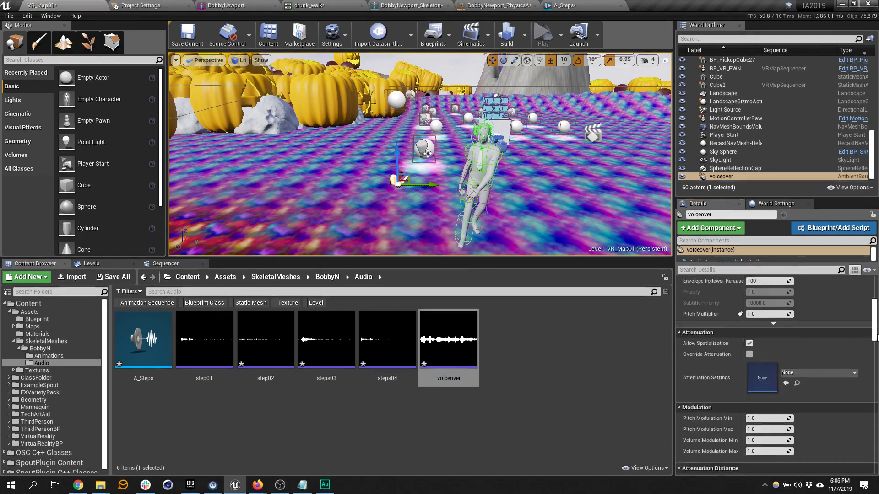
pyautogui.scroll(-7, 740, 430)
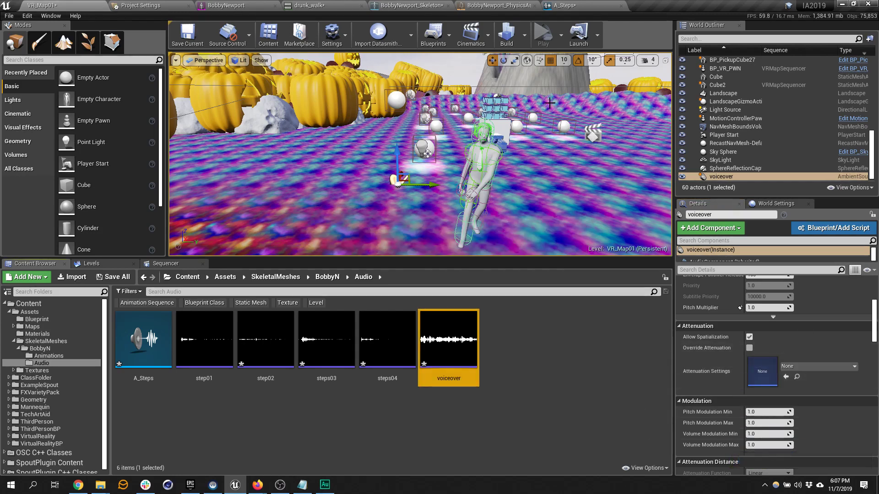
# Run the level briefly to hear the placed voiceover sound, and stop it.
pyautogui.click(564, 26)
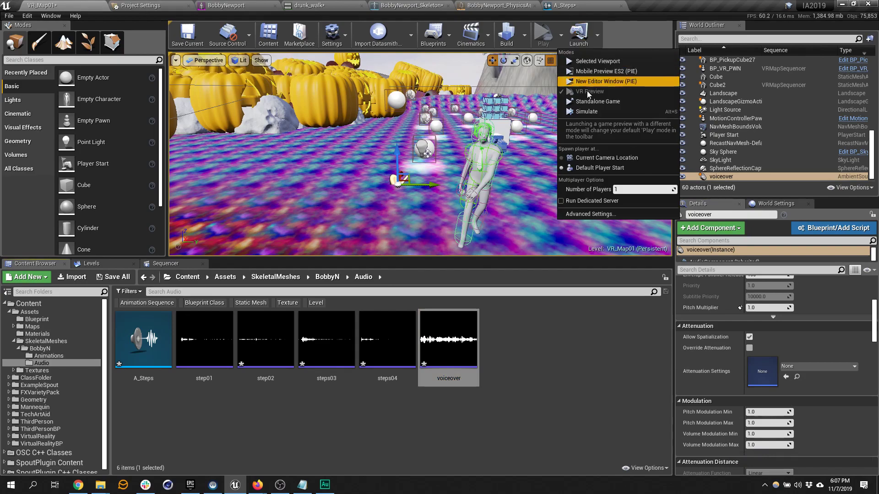
pyautogui.click(572, 161)
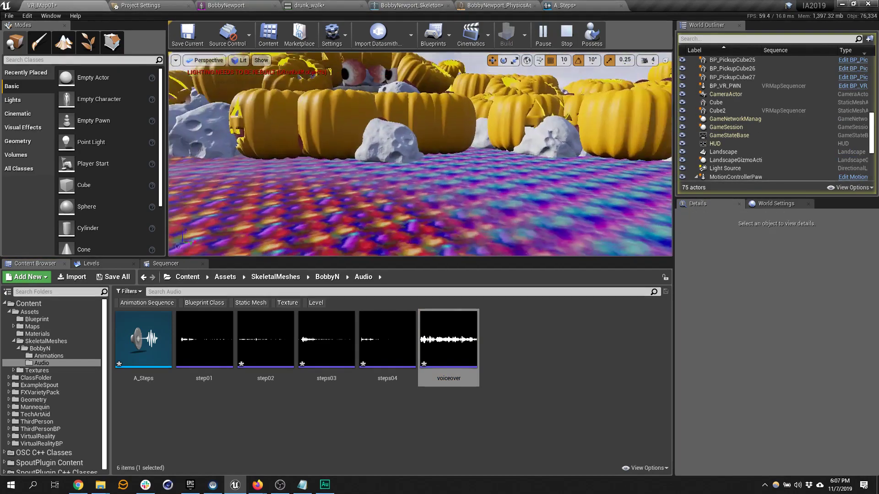
pyautogui.press('Escape')
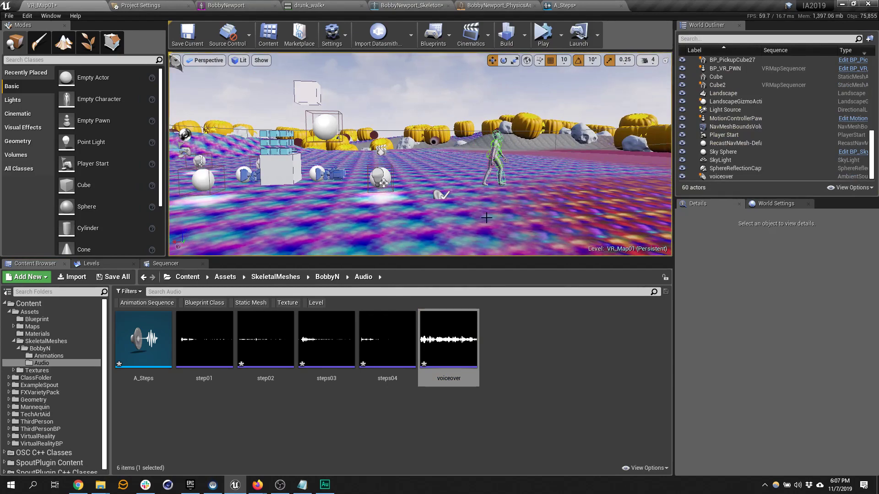
# Select the voiceover sound in the level and enable Override Attenuation to expose its attenuation distance settings.
pyautogui.moveTo(486, 217); pyautogui.dragTo(468, 171, button='right')
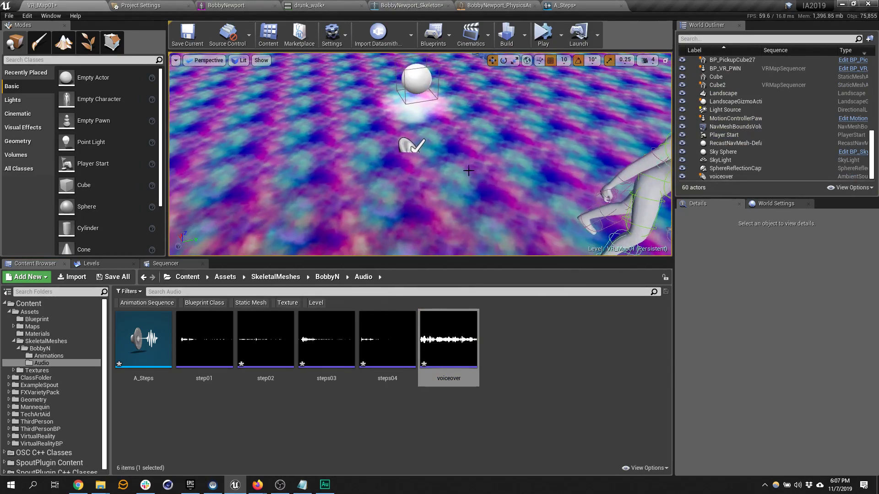
pyautogui.click(410, 145)
pyautogui.click(797, 367)
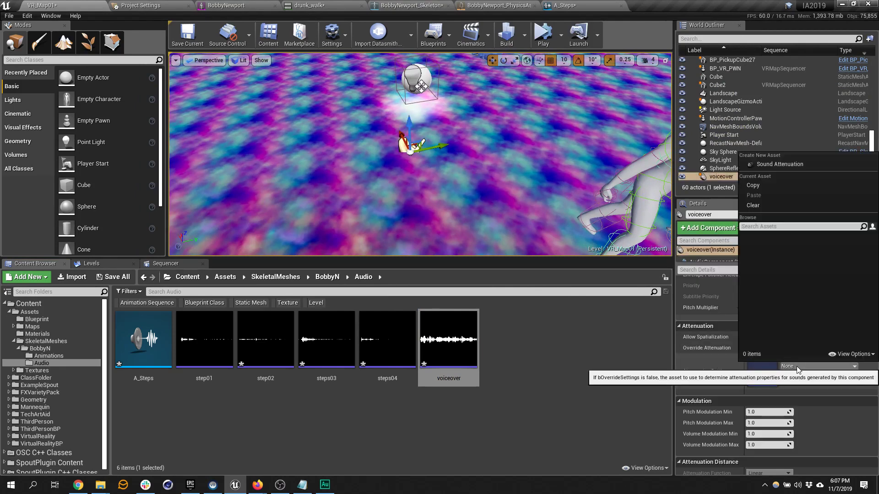
pyautogui.click(732, 294)
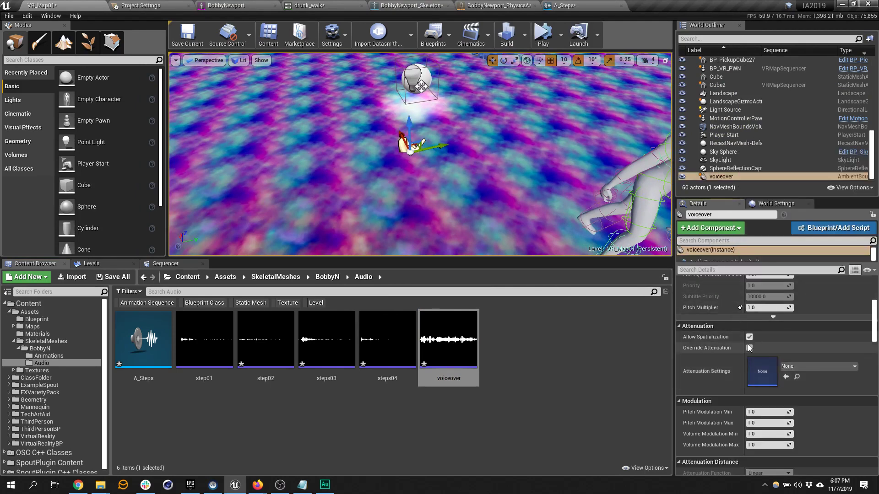
pyautogui.click(749, 348)
pyautogui.scroll(-3, 798, 383)
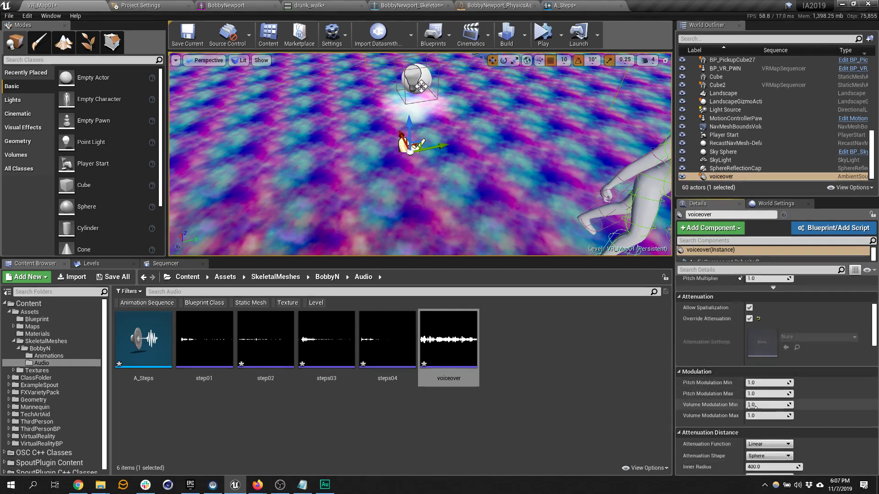
pyautogui.scroll(-2, 796, 382)
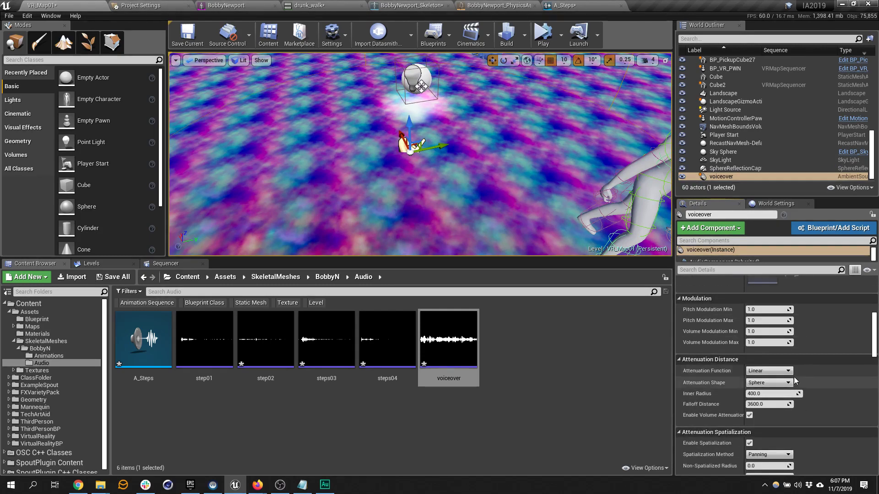
# Set the voiceover sound's attenuation inner radius to 100 and its falloff distance to 1000.
pyautogui.moveTo(419, 154); pyautogui.dragTo(492, 80, button='right')
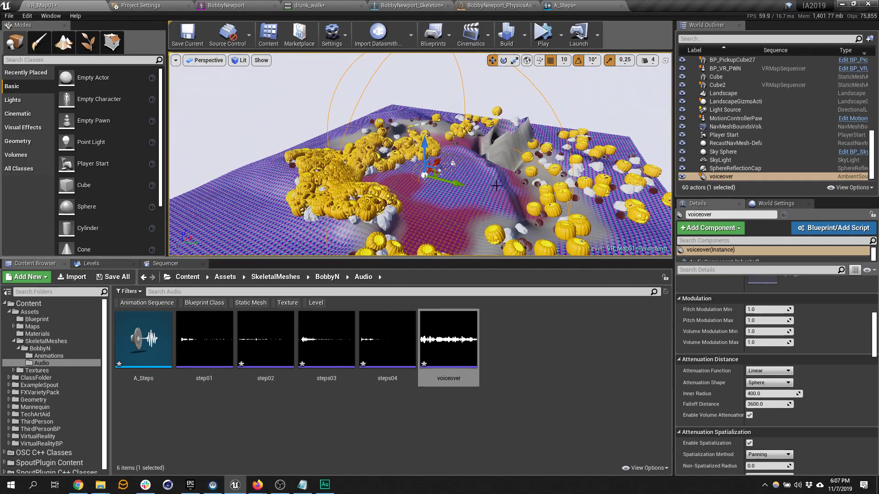
pyautogui.moveTo(497, 186); pyautogui.dragTo(492, 207, button='right')
pyautogui.press('w')
pyautogui.click(478, 137)
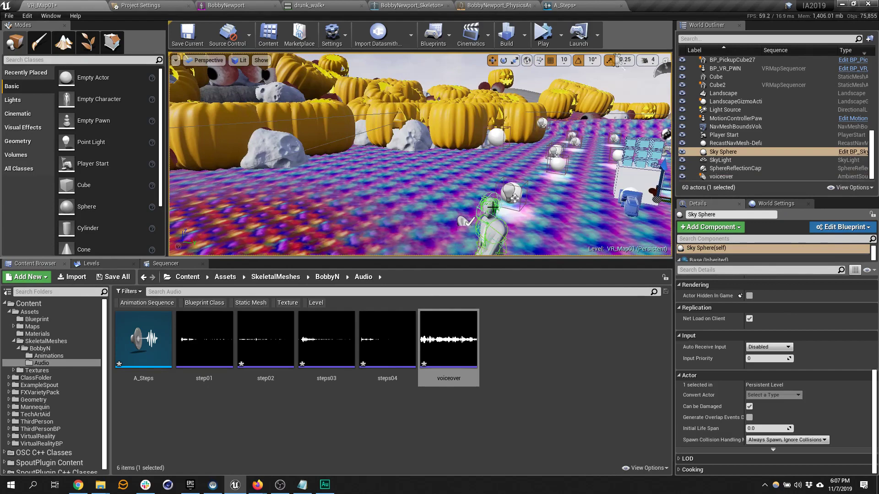
pyautogui.click(465, 221)
pyautogui.moveTo(523, 220); pyautogui.dragTo(497, 199, button='right')
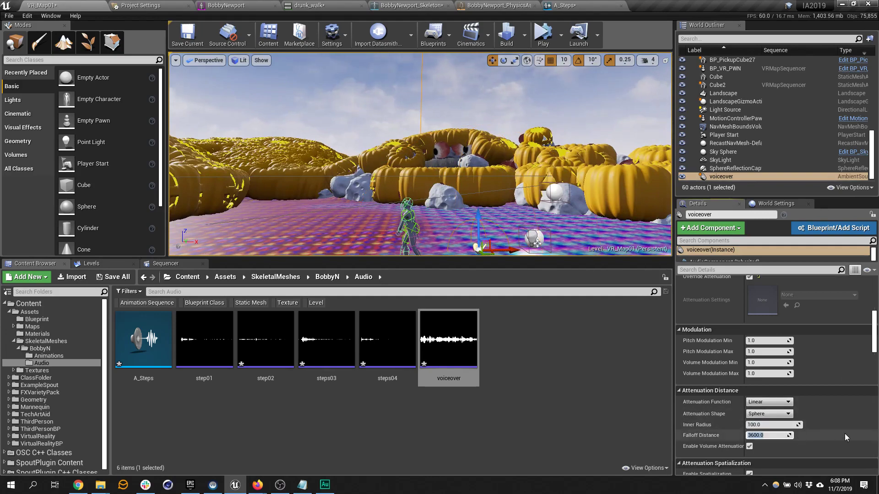
pyautogui.moveTo(458, 204); pyautogui.dragTo(474, 229, button='right')
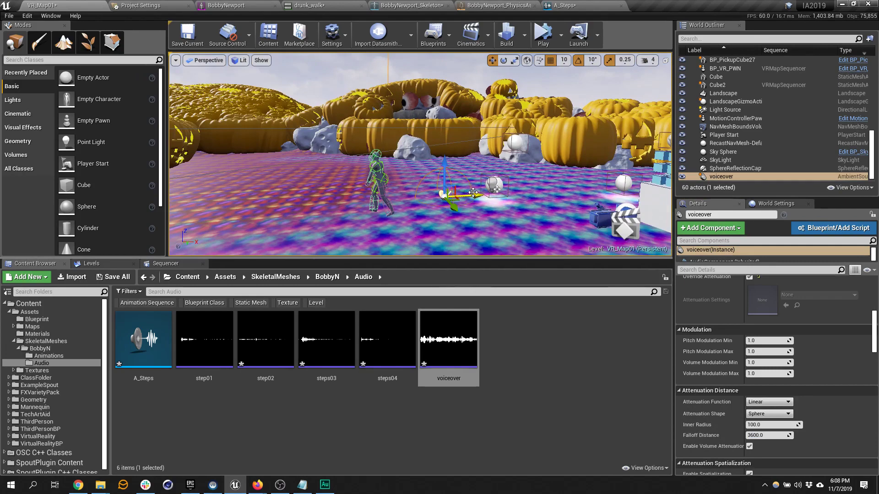
pyautogui.moveTo(473, 193); pyautogui.dragTo(531, 197, button='right')
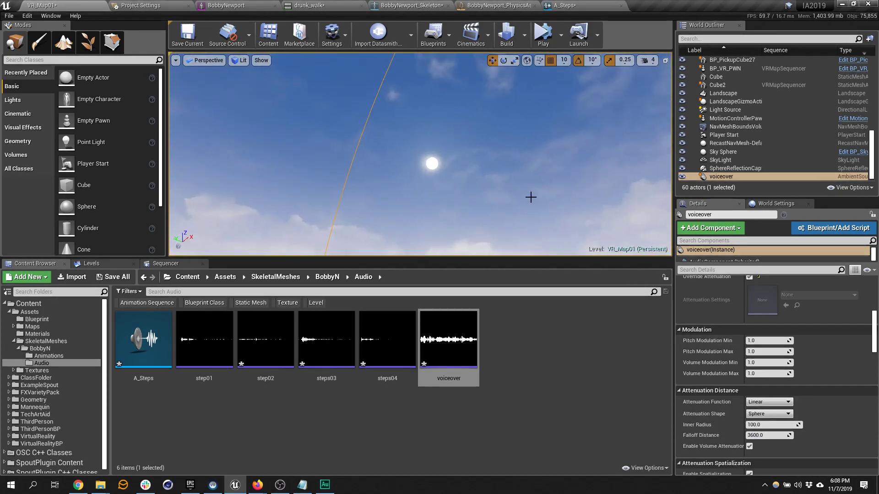
pyautogui.click(767, 434)
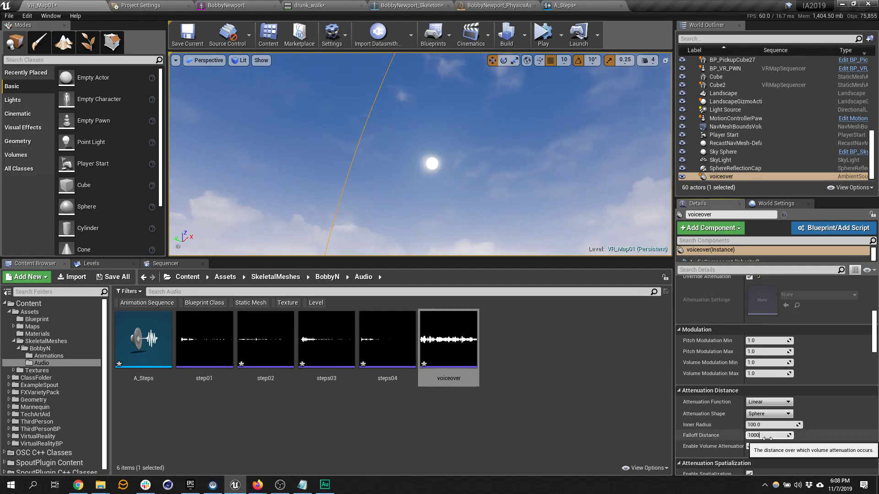
# Run the level twice from a viewpoint near the character to hear how the voiceover fades with distance, stopping it each time.
pyautogui.moveTo(427, 215); pyautogui.dragTo(517, 262, button='right')
pyautogui.press('w')
pyautogui.moveTo(517, 229); pyautogui.dragTo(430, 241, button='right')
pyautogui.moveTo(430, 183); pyautogui.dragTo(540, 238, button='right')
pyautogui.press('w')
pyautogui.press('q')
pyautogui.moveTo(462, 193); pyautogui.dragTo(375, 133, button='right')
pyautogui.moveTo(574, 184); pyautogui.dragTo(436, 185, button='right')
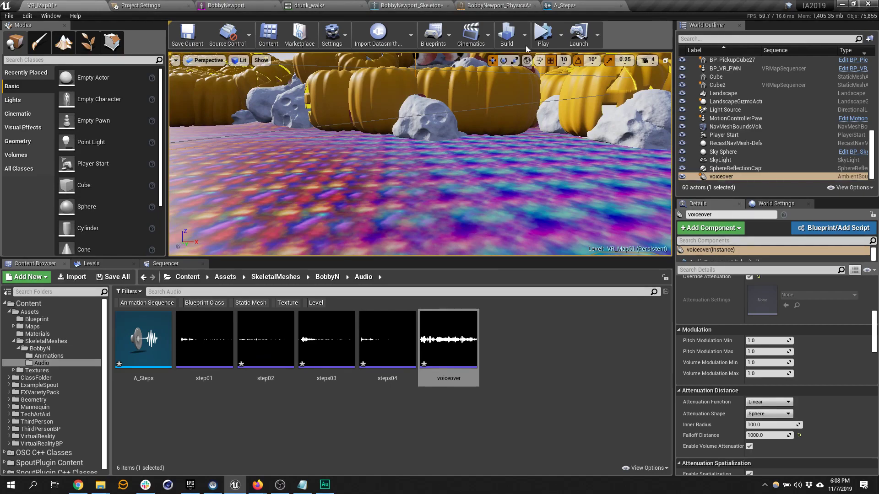
pyautogui.click(543, 35)
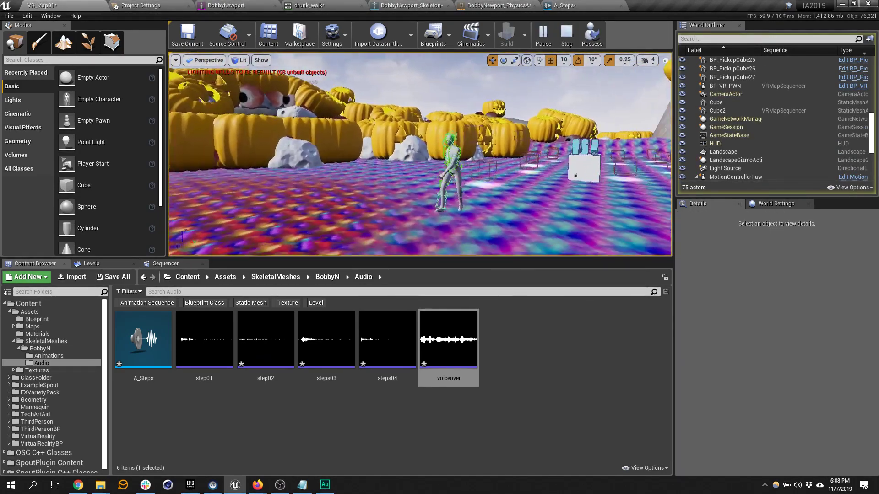
pyautogui.press('Escape')
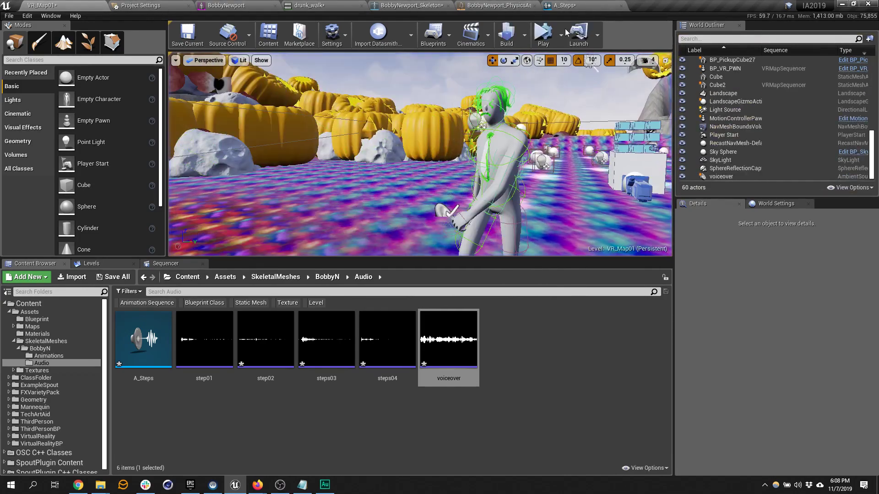
pyautogui.click(550, 33)
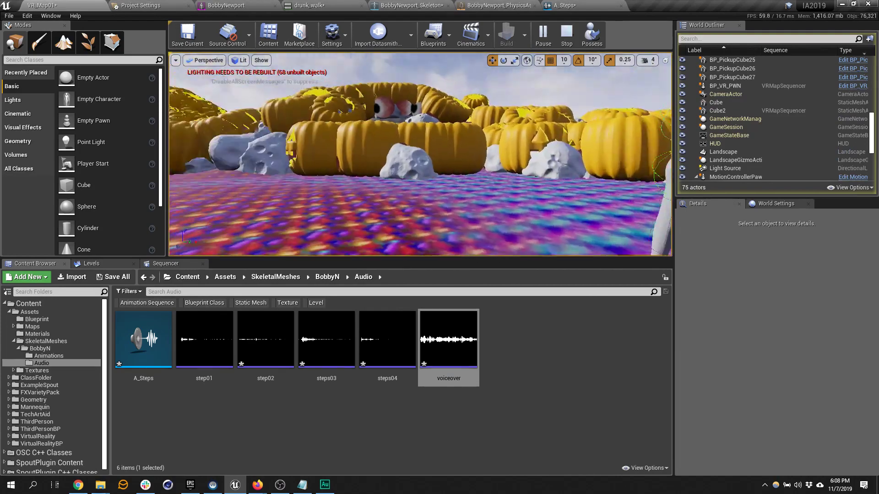
pyautogui.press('Escape')
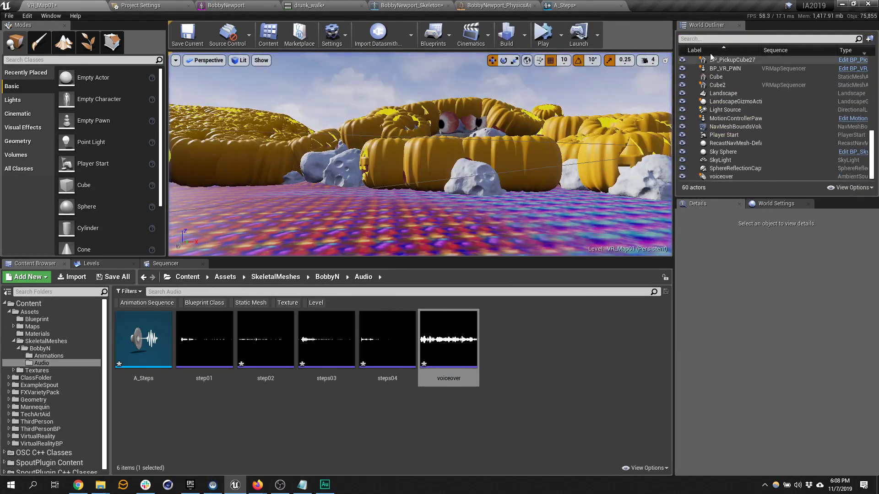
# Review the attenuation, sound and occlusion settings of the Output node in the A_Steps sound cue.
pyautogui.click(572, 8)
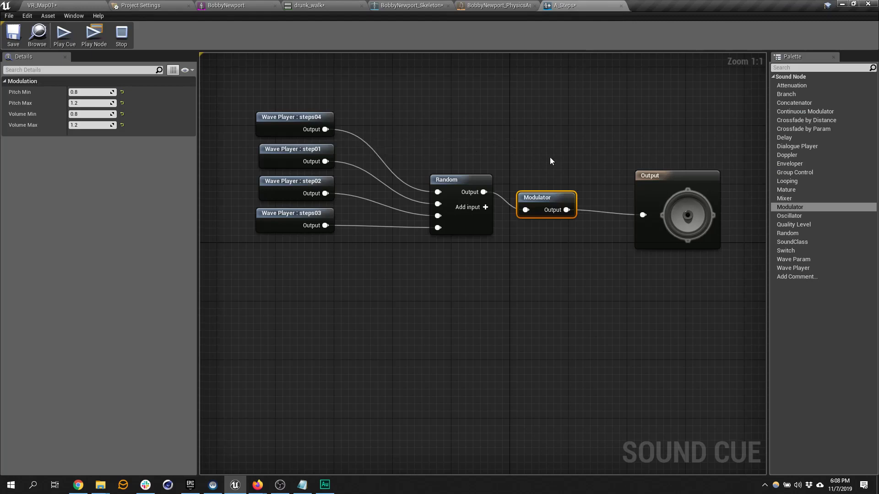
pyautogui.click(661, 176)
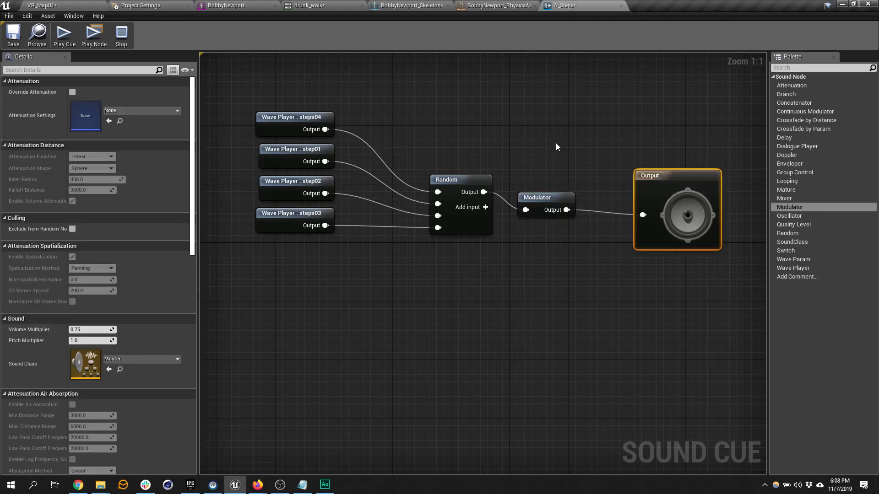
pyautogui.click(348, 80)
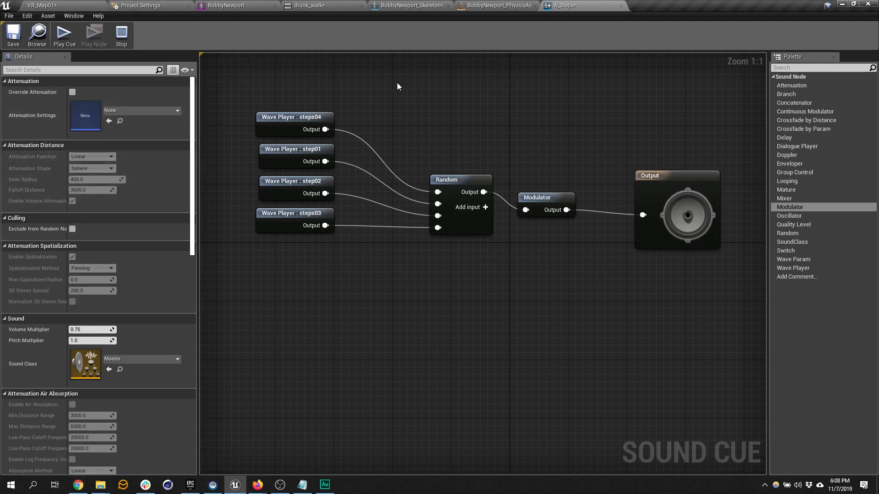
pyautogui.click(682, 176)
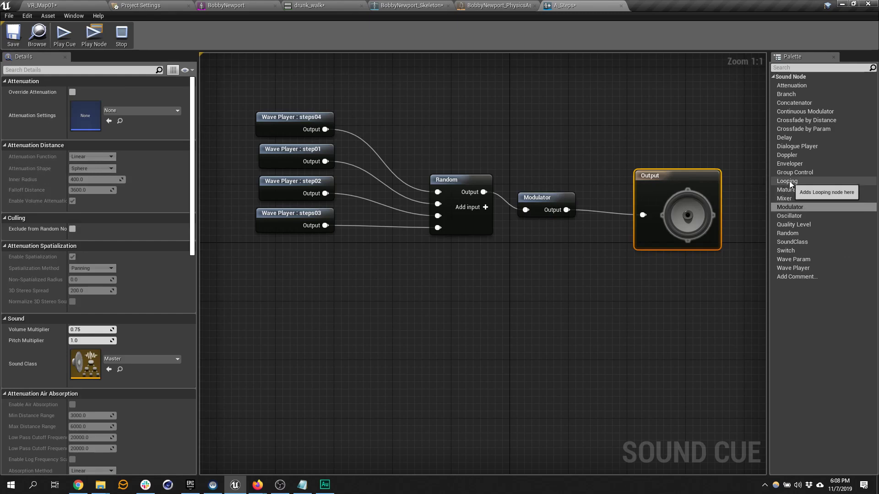
pyautogui.scroll(-10, 55, 313)
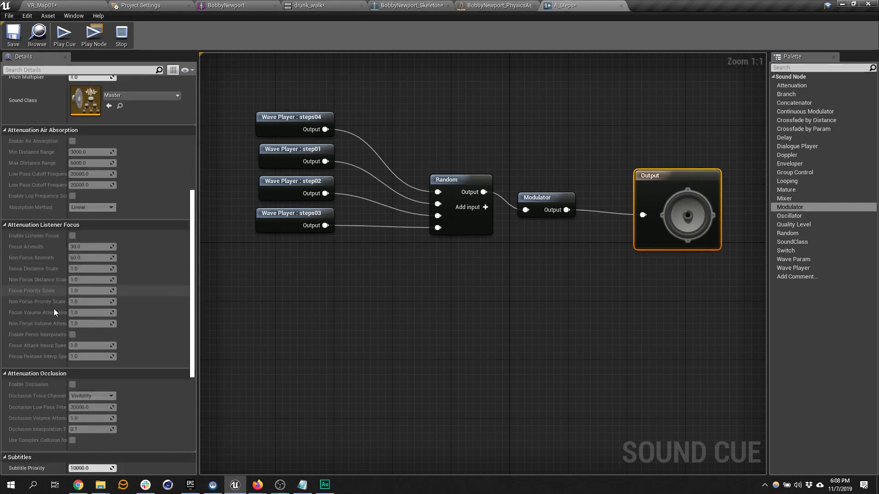
pyautogui.scroll(-3, 55, 313)
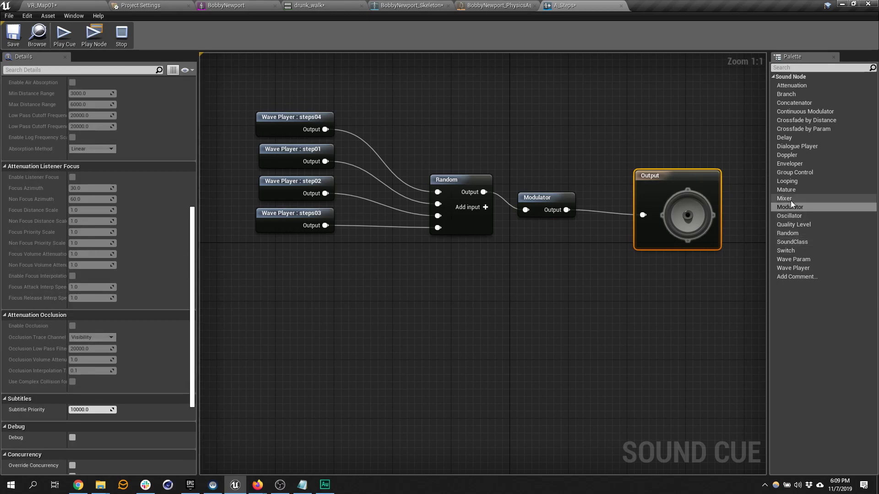
# Insert a Looping node between the Modulator and the Output in the A_Steps sound cue, and save the cue.
pyautogui.moveTo(787, 182); pyautogui.dragTo(575, 145)
pyautogui.moveTo(566, 210); pyautogui.dragTo(643, 215)
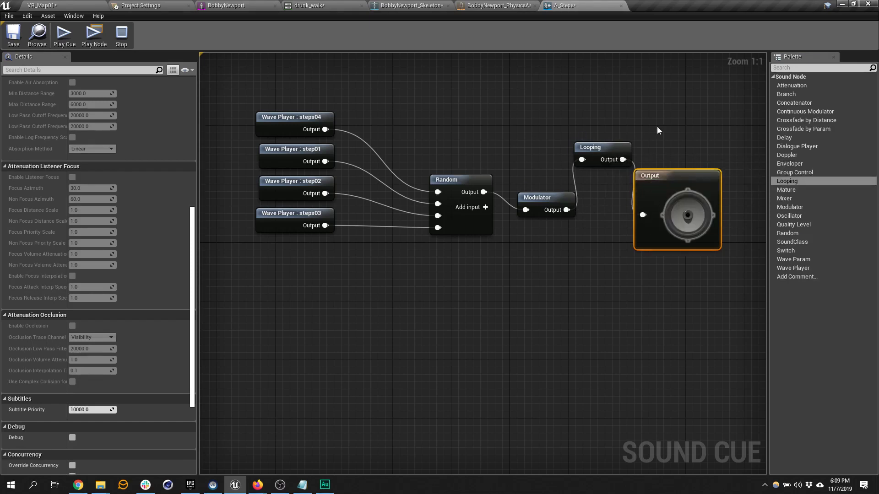
pyautogui.moveTo(600, 151); pyautogui.dragTo(602, 150)
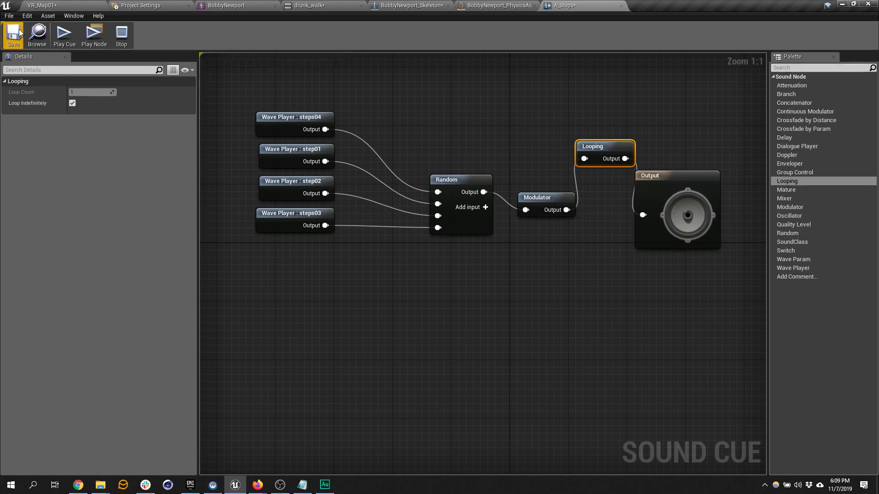
# Return to the VR_Map01 level and save all modified content.
pyautogui.click(54, 5)
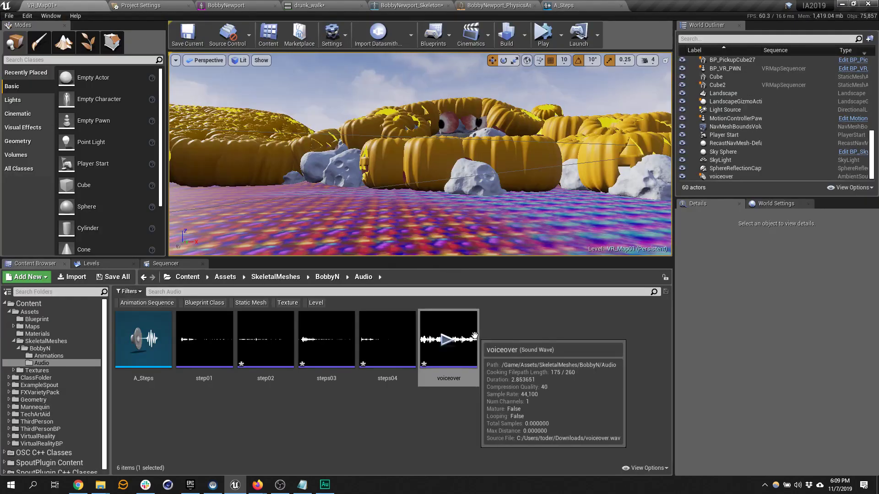
pyautogui.click(118, 277)
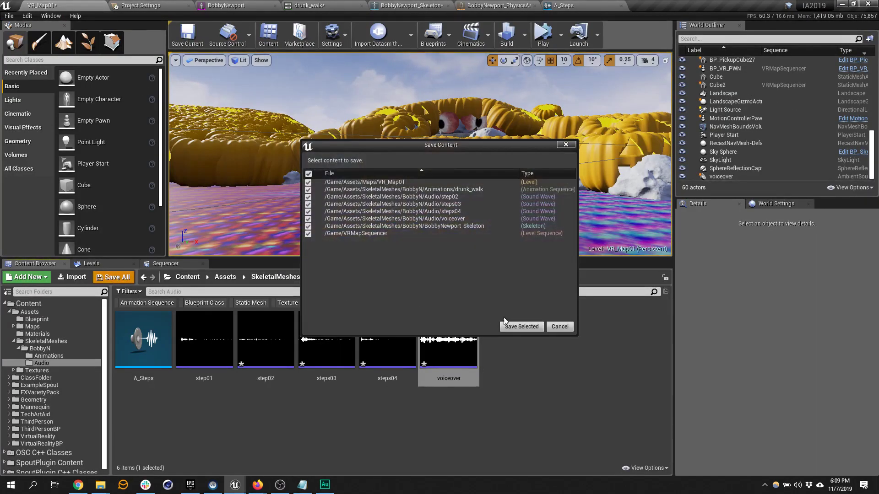
pyautogui.click(515, 326)
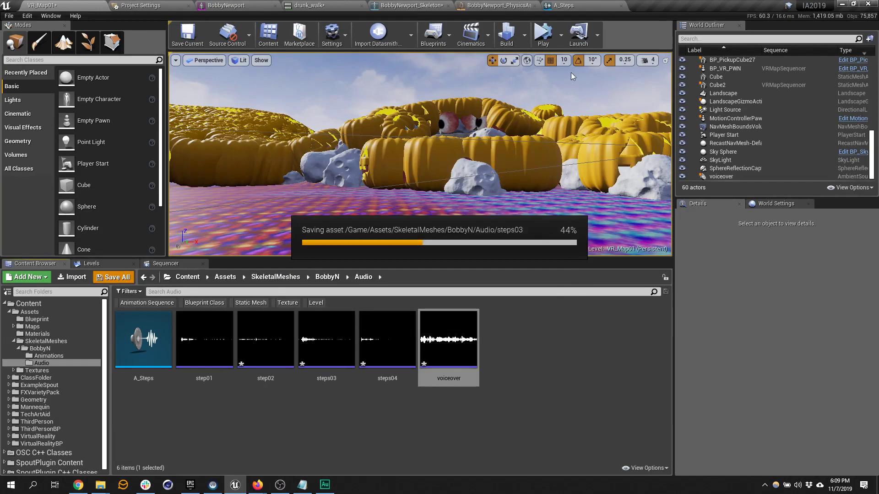
# Run the level briefly and stop it, and review the attenuation settings of the voiceover sound placed by the character.
pyautogui.click(543, 33)
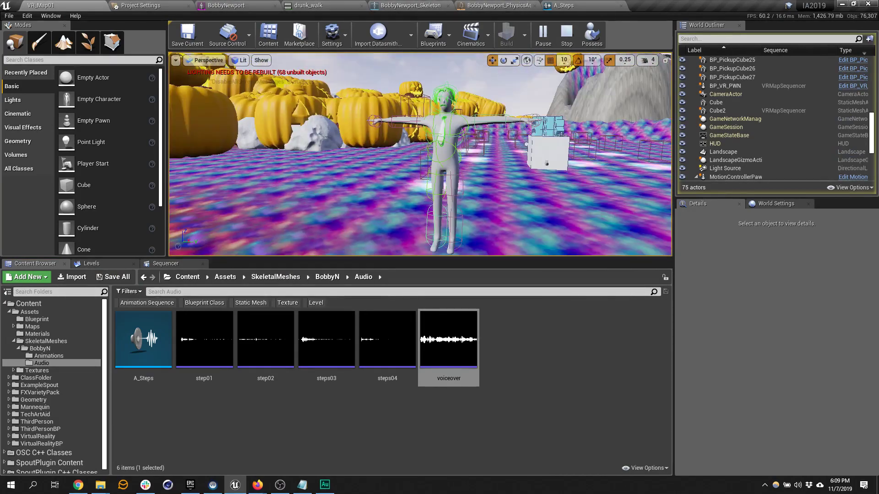
pyautogui.press('Escape')
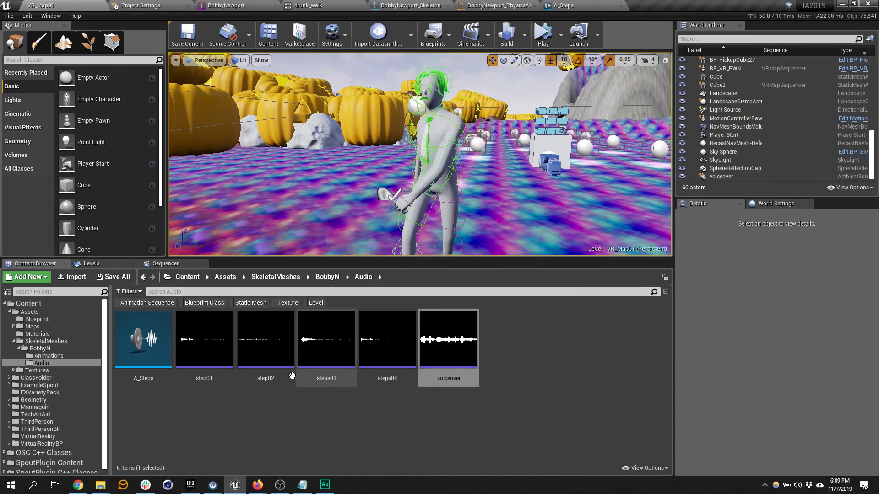
pyautogui.moveTo(382, 193); pyautogui.dragTo(382, 193)
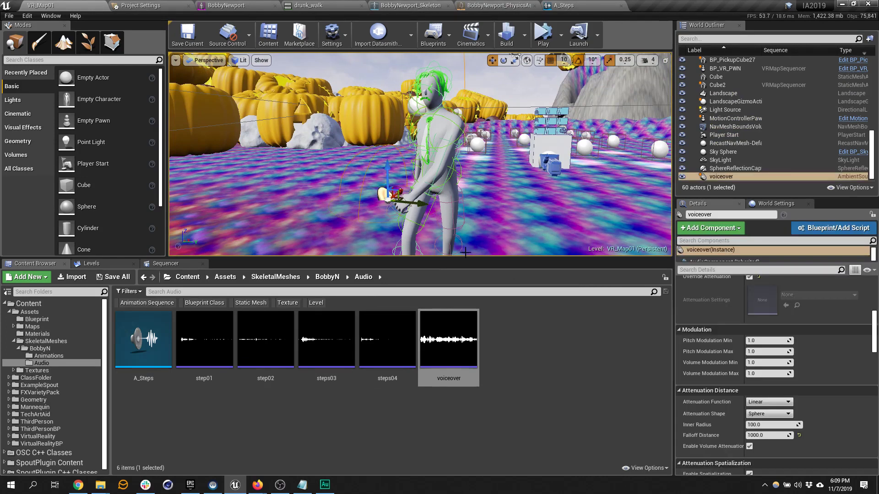
pyautogui.scroll(-2, 781, 352)
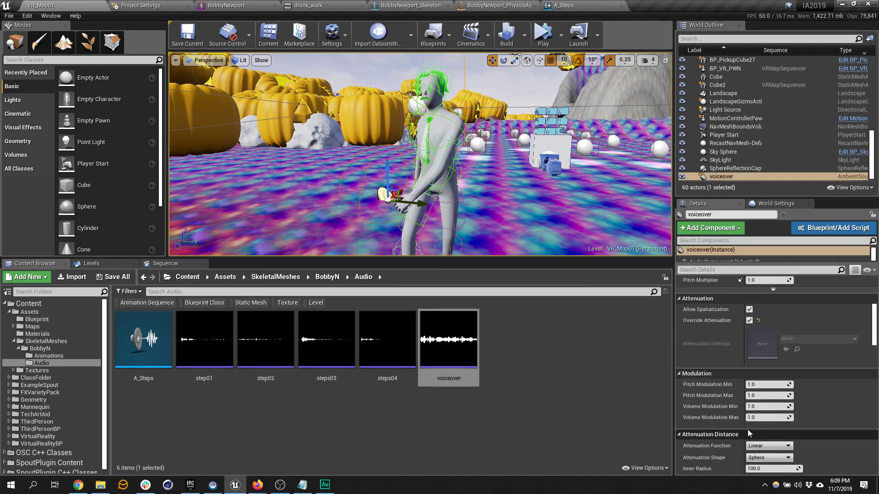
pyautogui.scroll(-2, 778, 431)
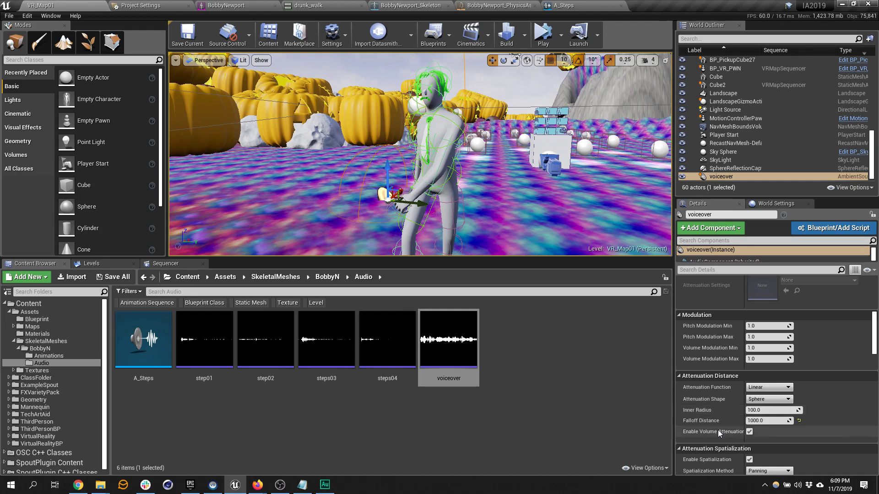
# Create a Sound Attenuation asset named VR_Attenuation in the Audio folder.
pyautogui.click(512, 338)
pyautogui.rightClick(515, 332)
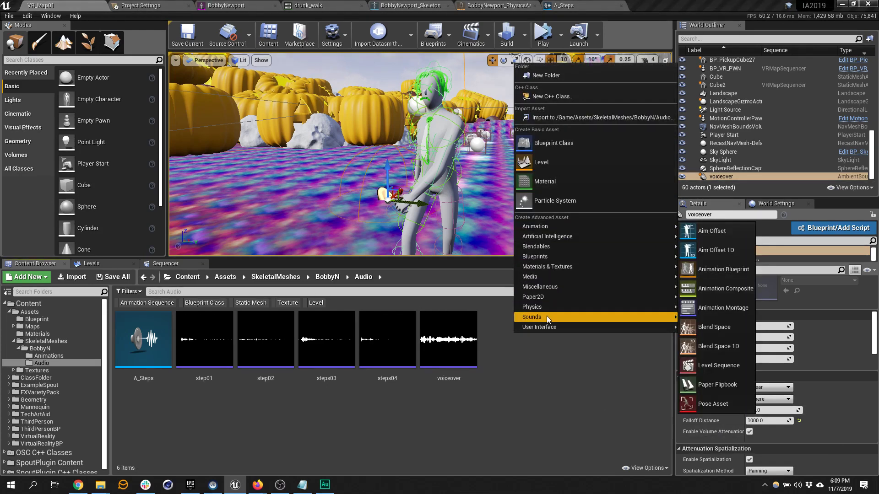
pyautogui.moveTo(546, 316)
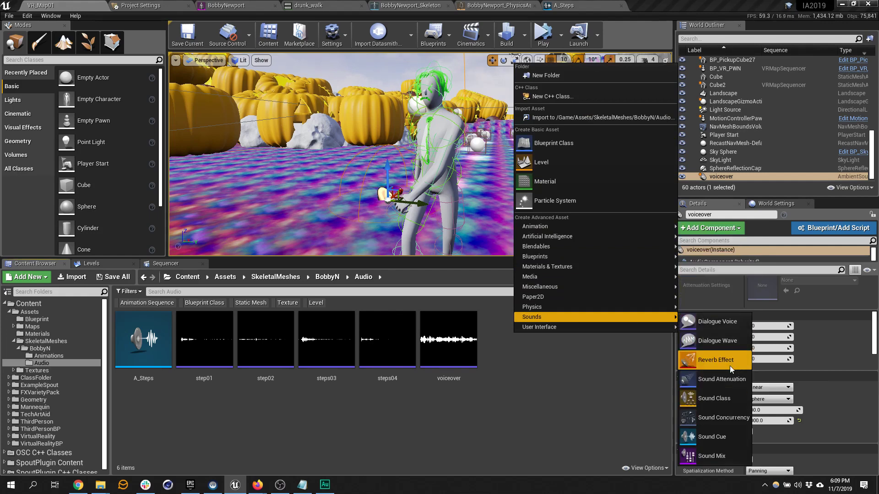
pyautogui.click(732, 383)
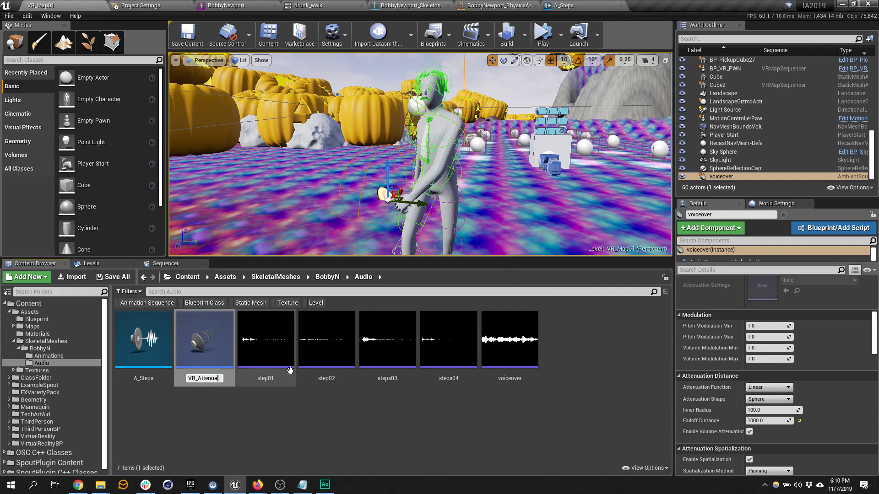
pyautogui.write('VR_Attenuation')
pyautogui.press('Return')
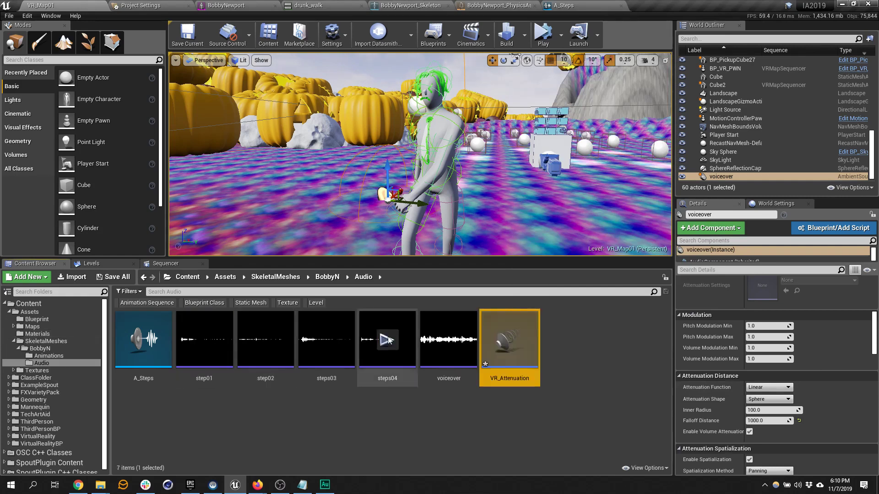
# Set VR_Attenuation's inner radius to 100 and falloff distance to 1000, save it and return to the level.
pyautogui.doubleClick(505, 335)
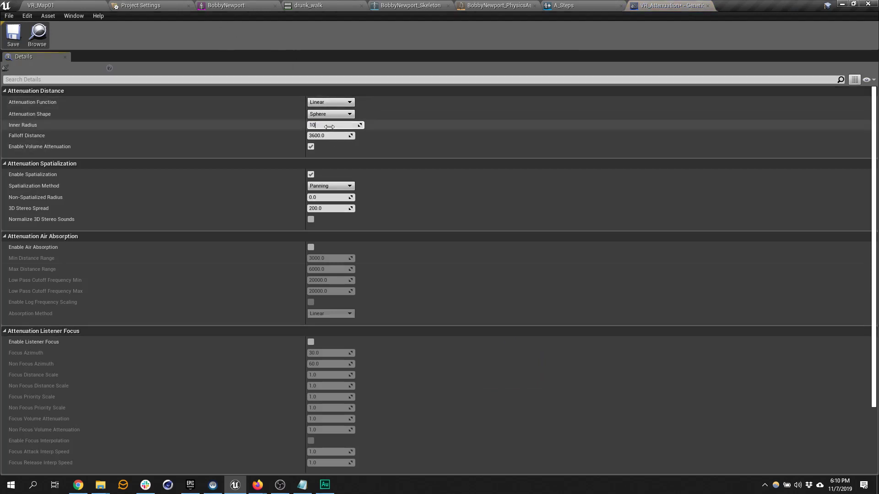
pyautogui.press('Tab')
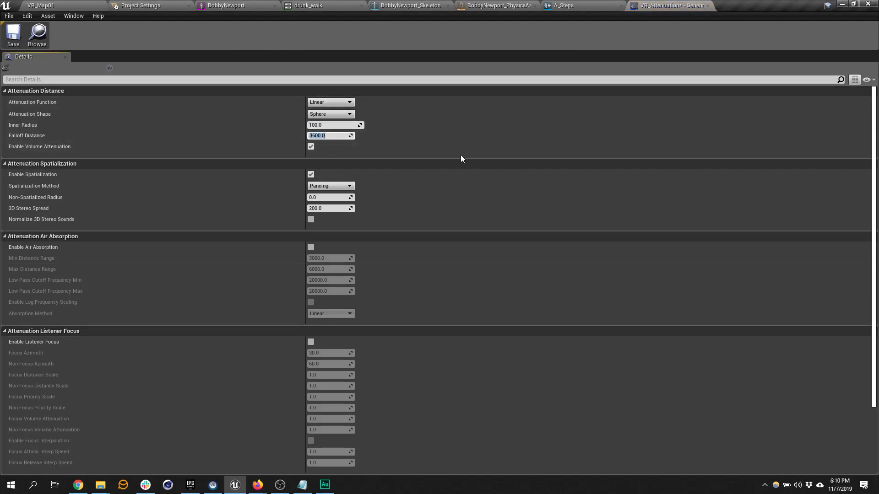
pyautogui.write('1000')
pyautogui.press('Return')
pyautogui.click(18, 38)
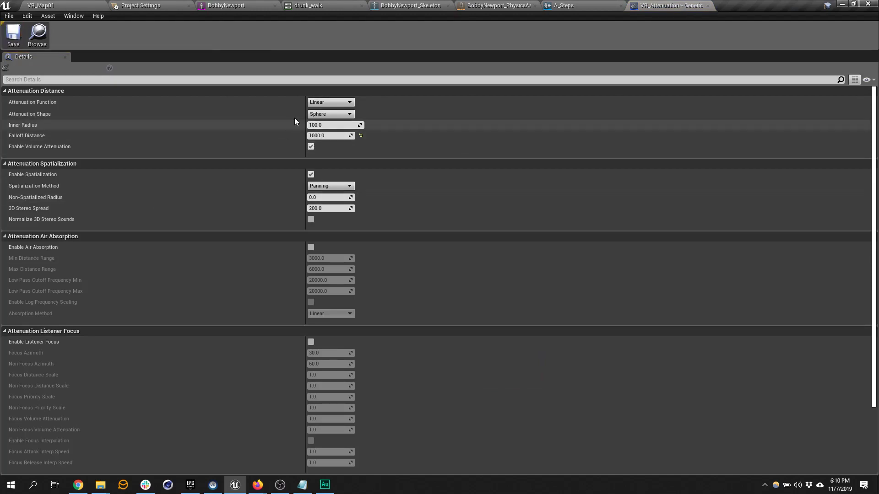
pyautogui.click(42, 4)
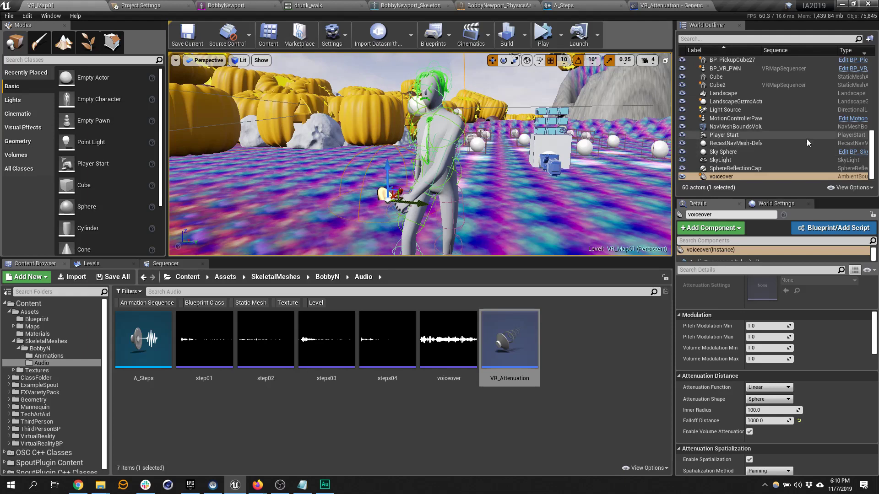
# Turn off the attenuation override on the voiceover sound and assign VR_Attenuation as its attenuation settings.
pyautogui.scroll(5, 740, 310)
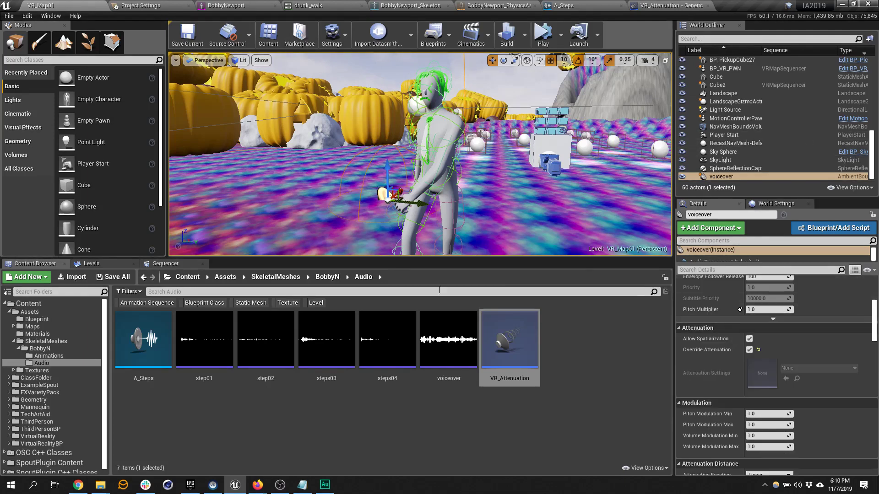
pyautogui.click(749, 349)
pyautogui.click(830, 368)
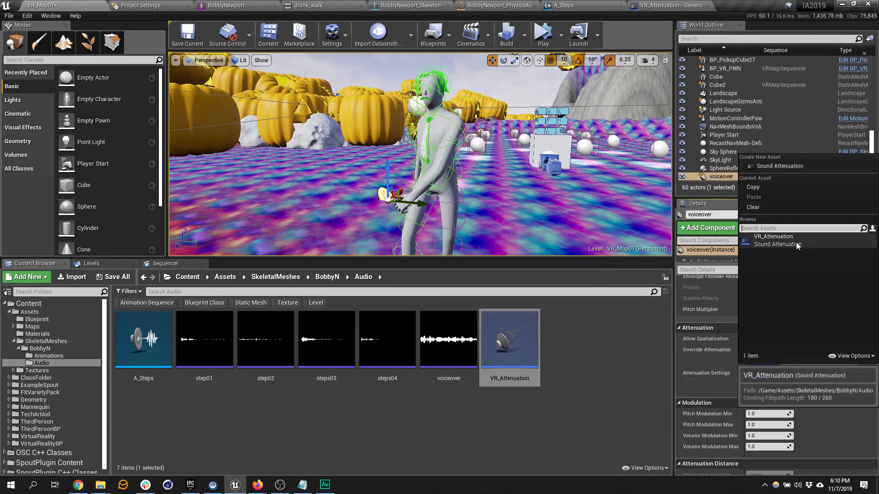
pyautogui.click(798, 245)
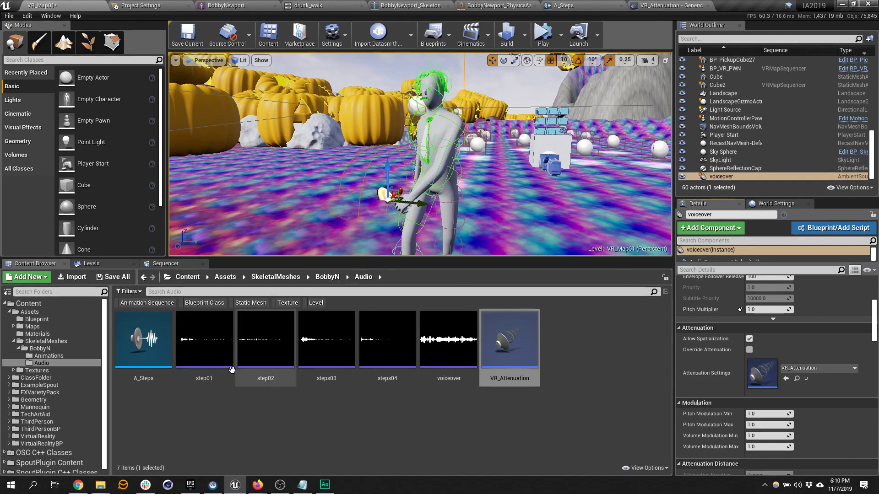
# Open the A_Steps cue and rearrange the Looping and Output nodes to leave a gap between them.
pyautogui.doubleClick(150, 369)
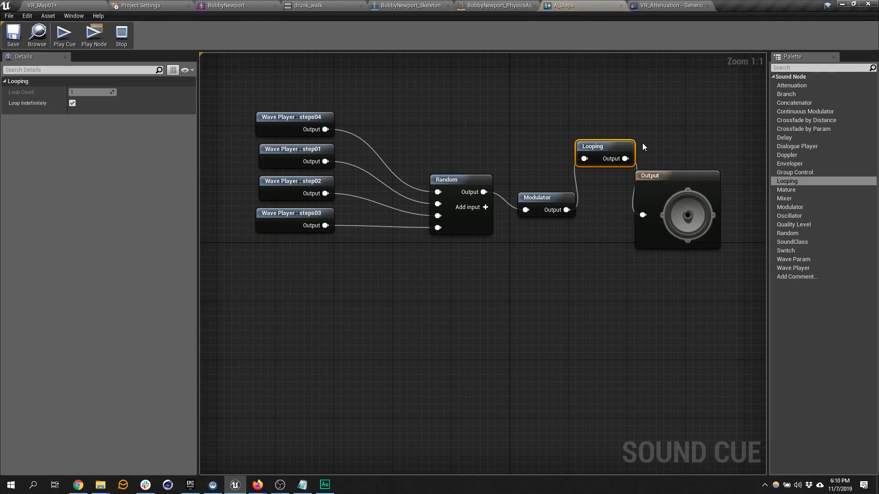
pyautogui.moveTo(659, 192); pyautogui.dragTo(725, 178)
pyautogui.moveTo(600, 146); pyautogui.dragTo(607, 184)
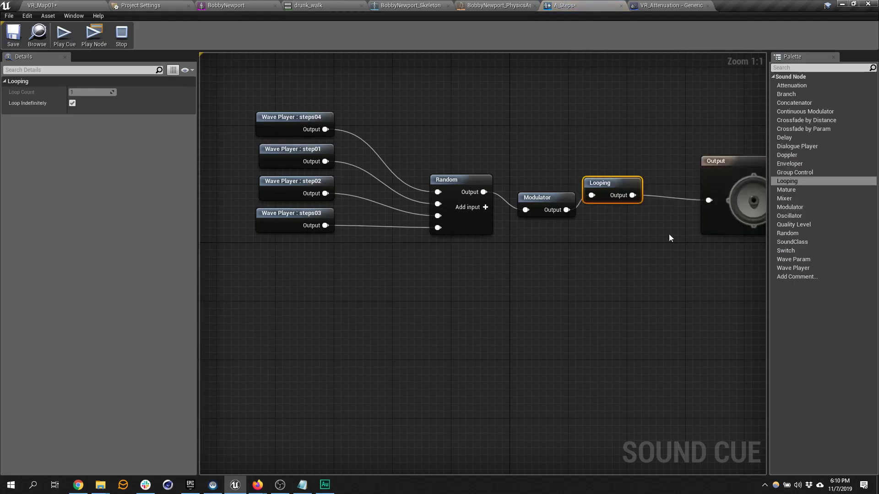
pyautogui.moveTo(669, 234); pyautogui.dragTo(501, 262, button='right')
pyautogui.moveTo(563, 157); pyautogui.dragTo(615, 160)
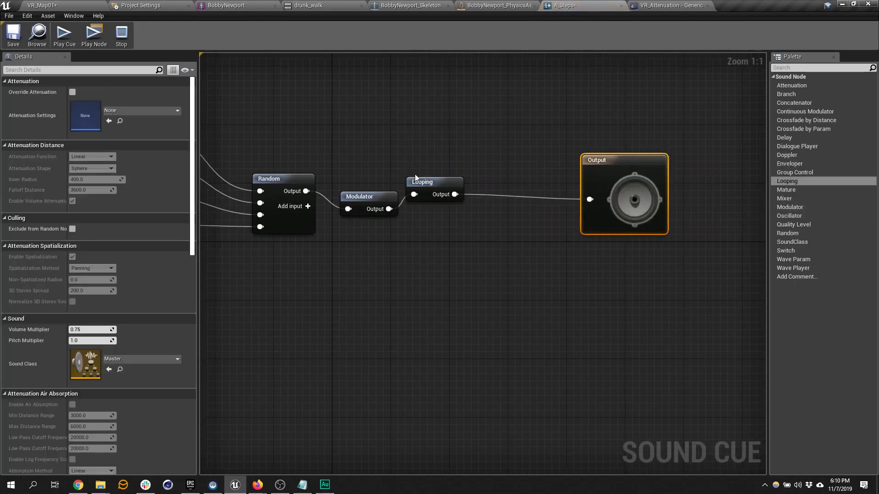
pyautogui.moveTo(415, 178); pyautogui.dragTo(429, 178)
# Insert an Attenuation node using VR_Attenuation between the Looping and Output nodes, and save the cue.
pyautogui.moveTo(807, 87); pyautogui.dragTo(498, 128)
pyautogui.click(522, 138)
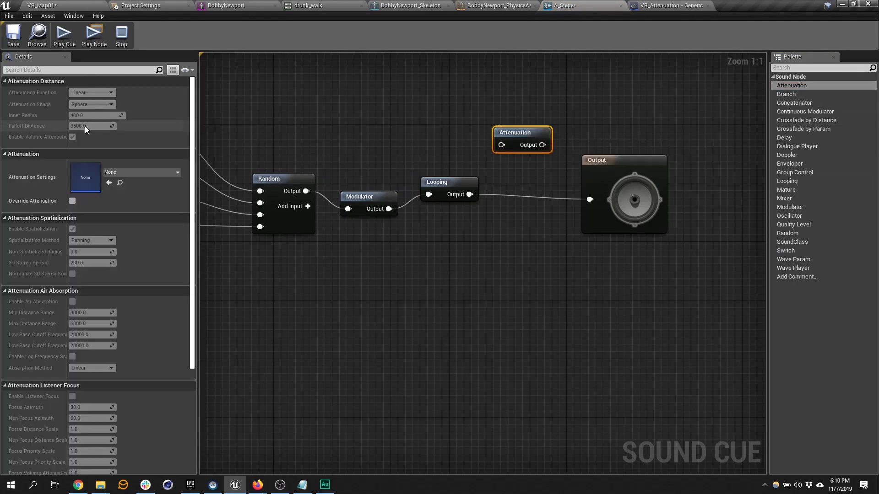
pyautogui.click(155, 173)
pyautogui.click(144, 262)
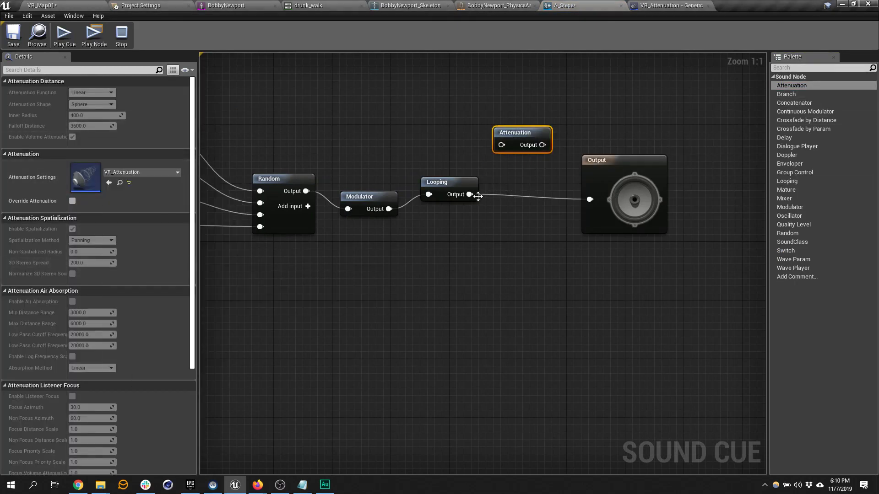
pyautogui.moveTo(472, 194); pyautogui.dragTo(590, 200)
pyautogui.moveTo(516, 129); pyautogui.dragTo(525, 171)
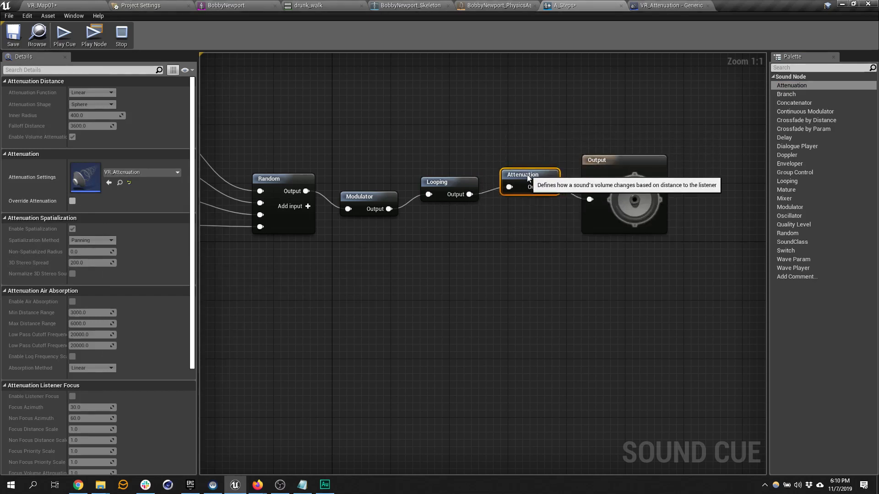
pyautogui.click(15, 40)
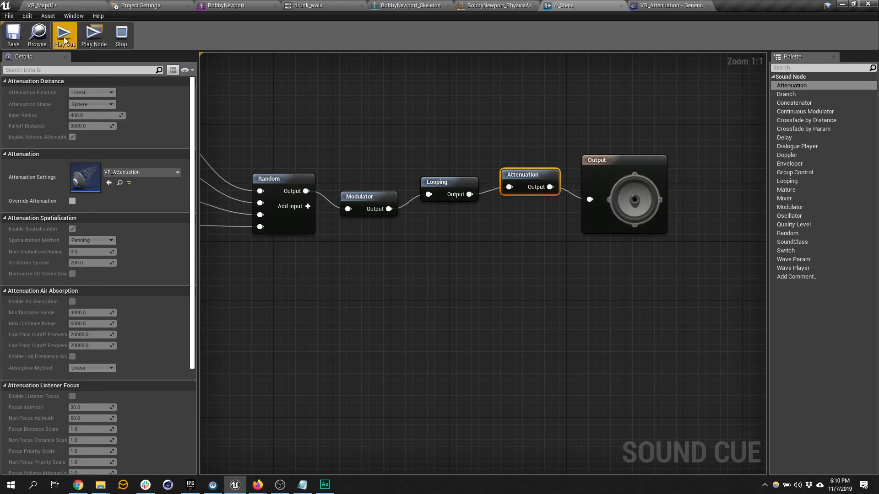
# Run the VR_Map01 level while moving around the character to test the sound falloff, and stop it.
pyautogui.click(67, 5)
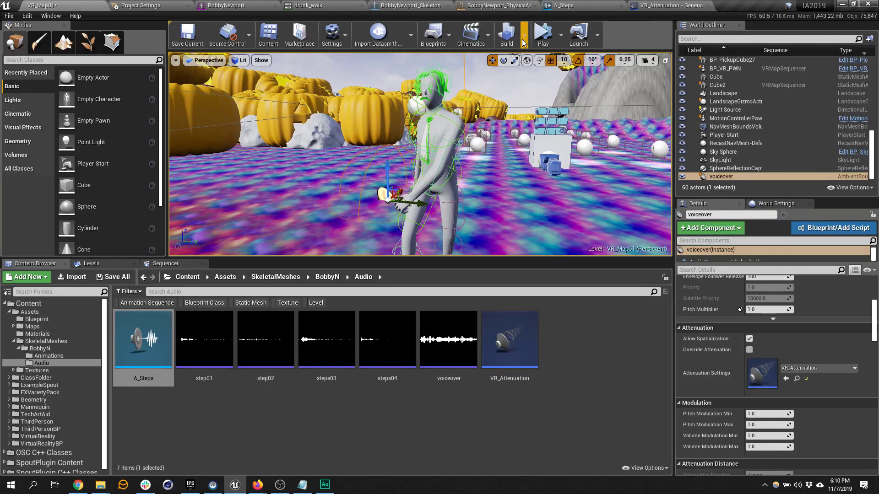
pyautogui.click(543, 34)
pyautogui.moveTo(568, 132); pyautogui.dragTo(435, 144, button='right')
pyautogui.click(574, 33)
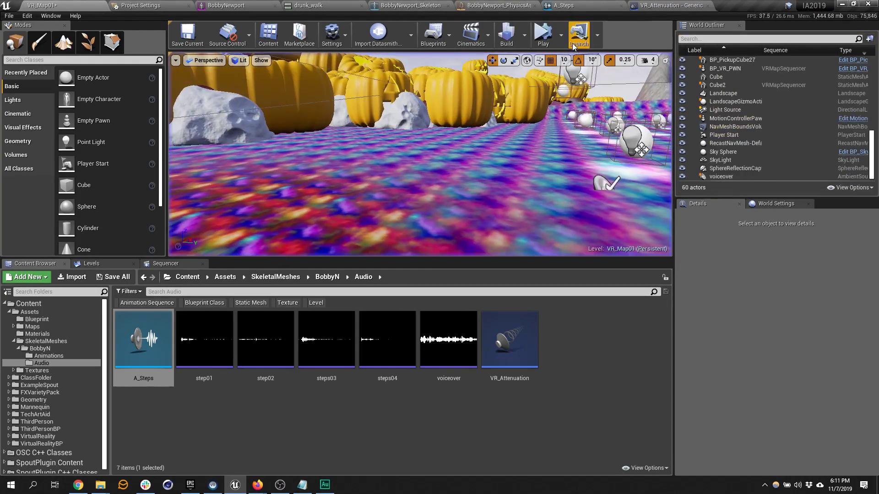
pyautogui.click(543, 35)
pyautogui.moveTo(542, 112); pyautogui.dragTo(636, 122, button='right')
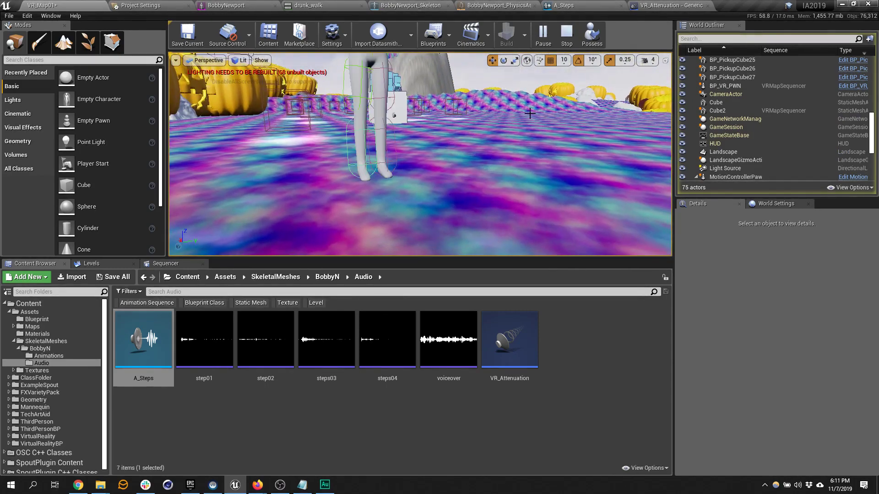
pyautogui.click(566, 40)
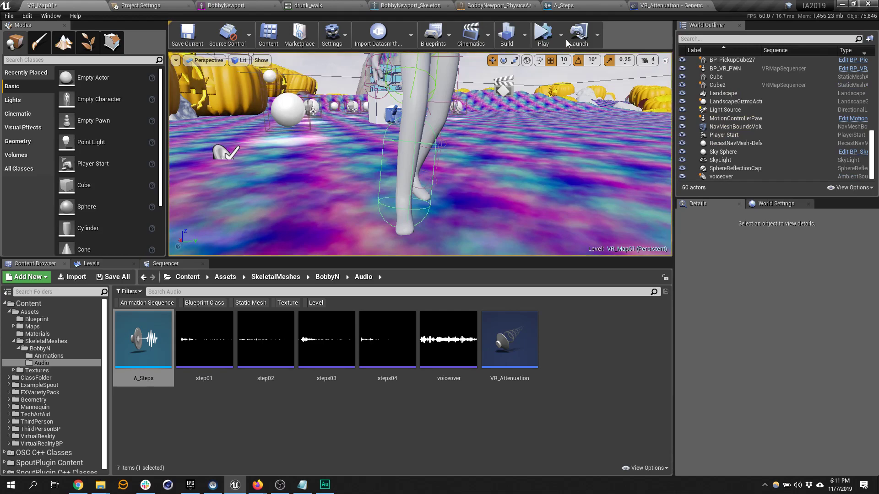
pyautogui.moveTo(458, 60); pyautogui.dragTo(435, 142)
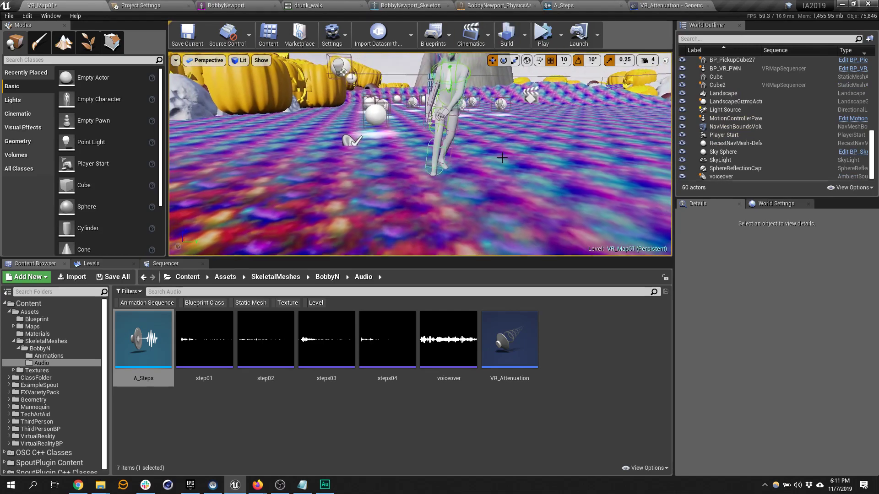
# Glance at the VR_Attenuation settings, and scrub the drunk_walk animation to the step01 footstep near frame 12.
pyautogui.click(641, 5)
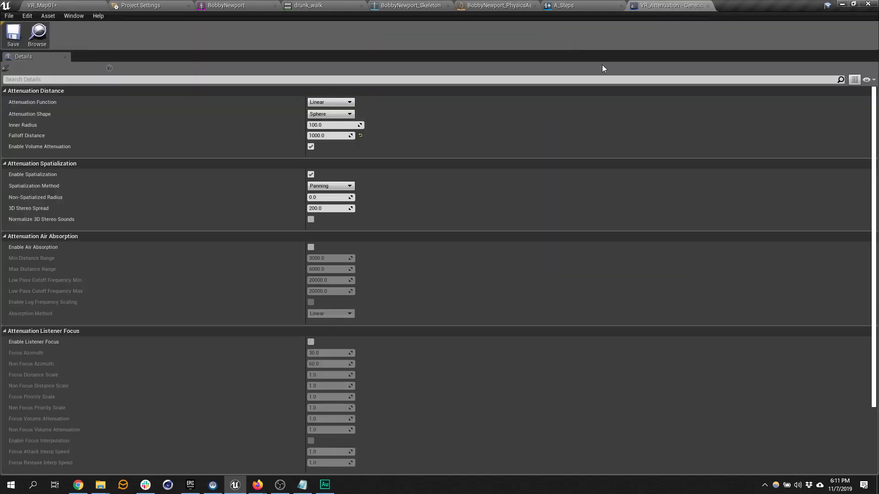
pyautogui.click(348, 5)
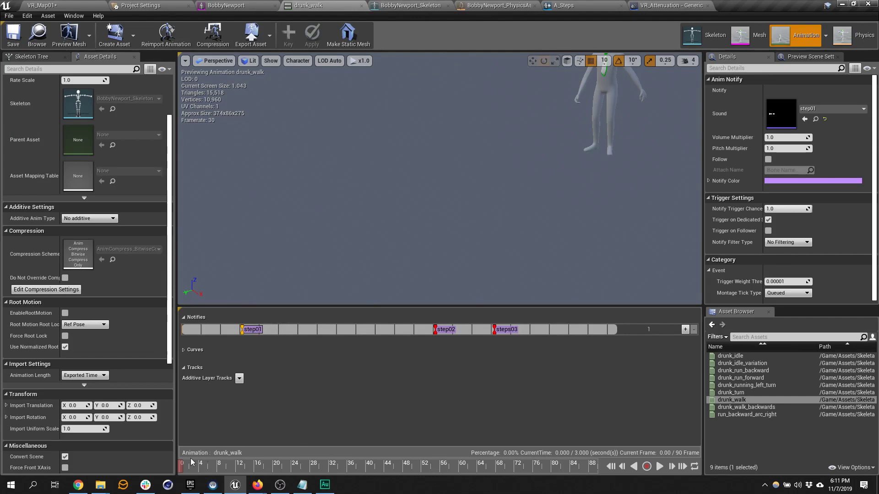
pyautogui.click(217, 328)
pyautogui.click(242, 329)
pyautogui.moveTo(182, 469); pyautogui.dragTo(239, 476)
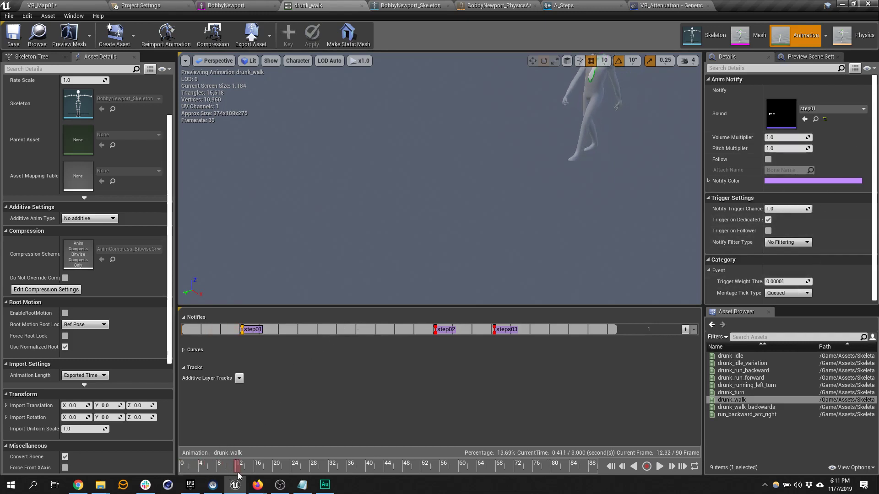
# Add a Play Particle Effect notify to drunk_walk just before the step01 notify, at about frame 12.
pyautogui.rightClick(246, 335)
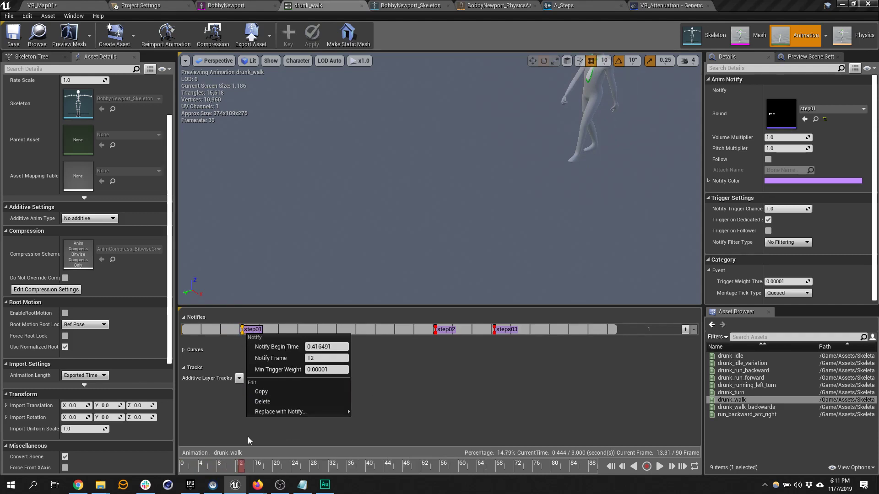
pyautogui.click(239, 477)
pyautogui.moveTo(239, 476); pyautogui.dragTo(233, 474)
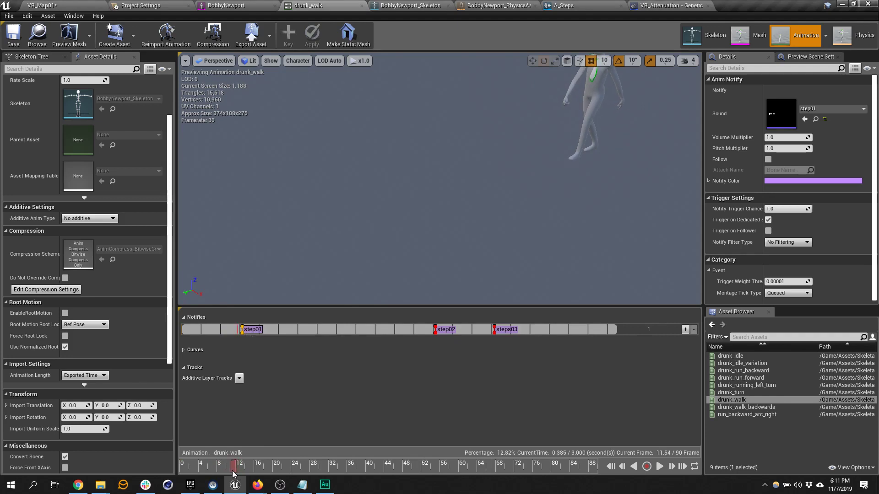
pyautogui.rightClick(238, 333)
pyautogui.moveTo(274, 342)
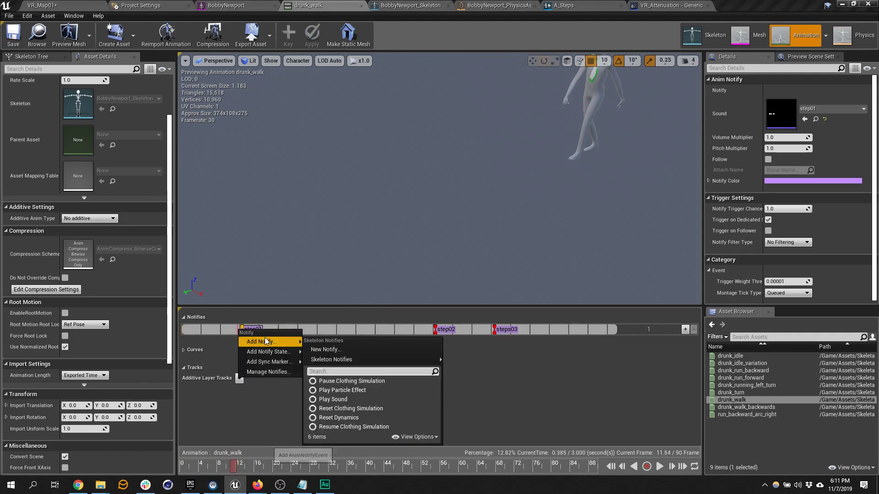
pyautogui.click(376, 393)
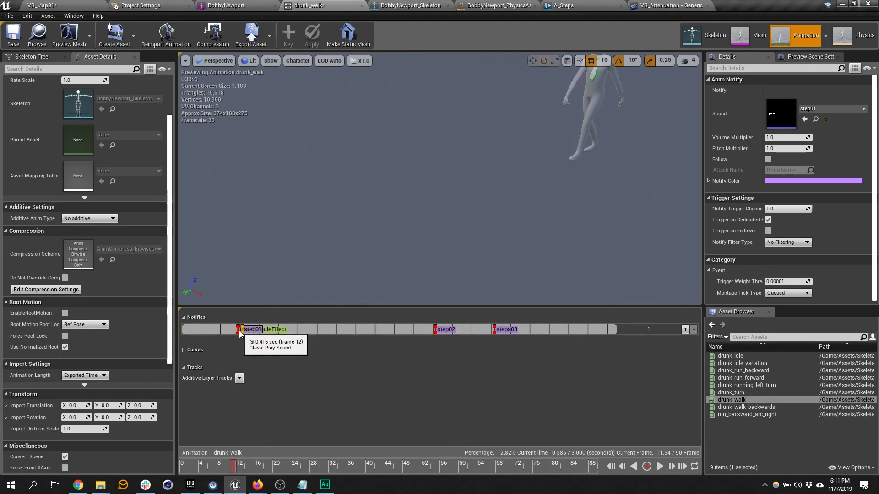
# Set the notify's particle system to P_ky_fireStorm attached to the LeftFoot socket, and scrub through the animation to check it.
pyautogui.click(283, 330)
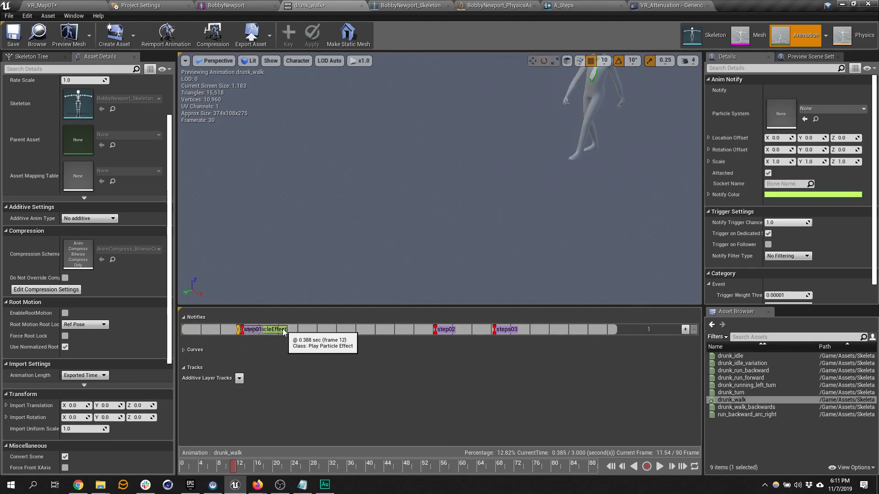
pyautogui.click(820, 109)
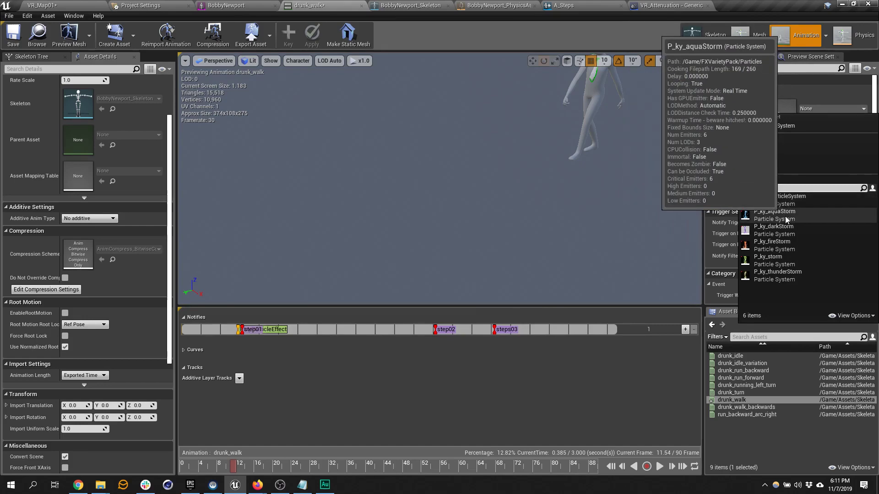
pyautogui.click(784, 249)
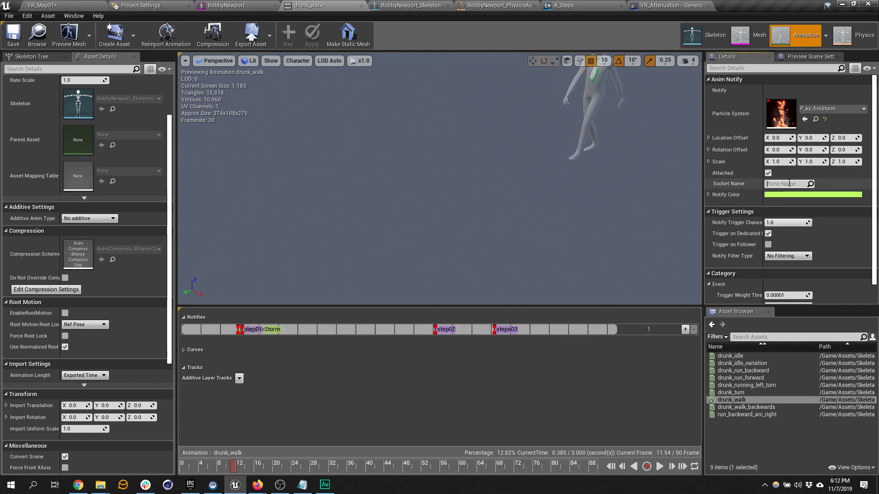
pyautogui.write('ftF')
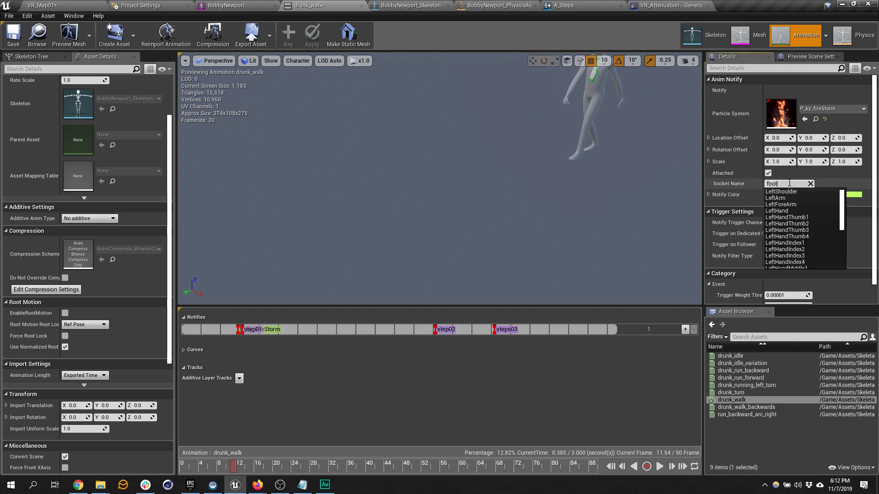
pyautogui.write('oot')
pyautogui.click(775, 193)
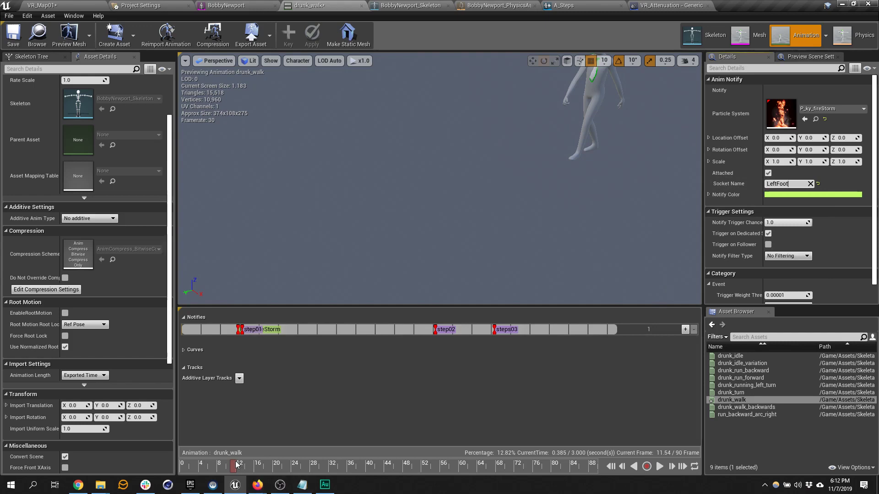
pyautogui.moveTo(237, 465); pyautogui.dragTo(29, 465)
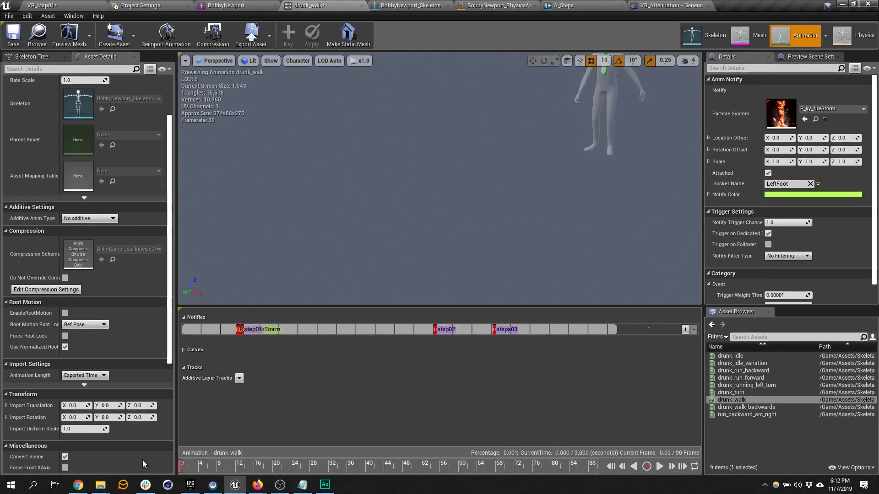
pyautogui.moveTo(143, 463); pyautogui.dragTo(390, 460)
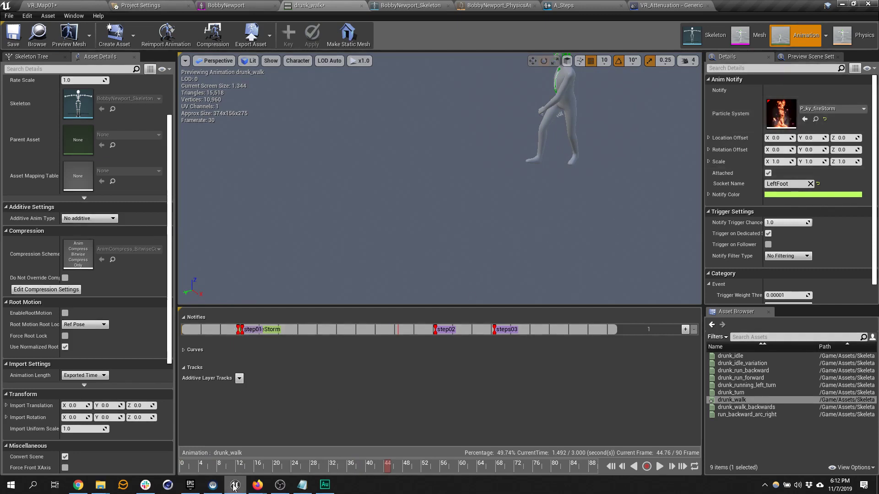
# Return to the VR_Map01 level and save all modified assets.
pyautogui.click(103, 5)
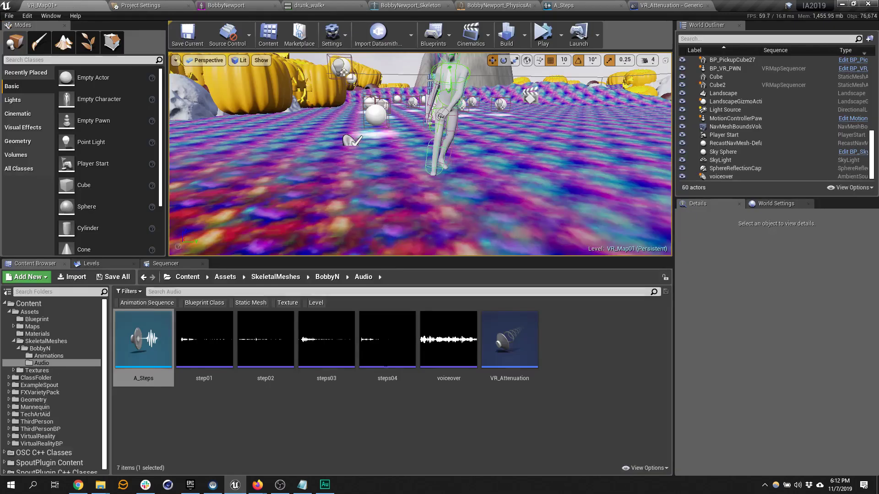
pyautogui.click(107, 277)
pyautogui.click(533, 331)
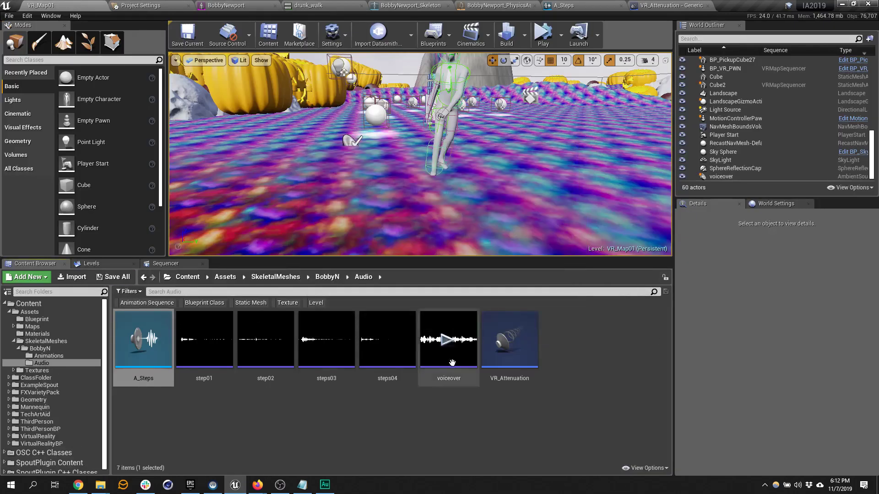
# Check the Week10.txt topic list in Notepad and return to the view of the character in the level.
pyautogui.click(301, 484)
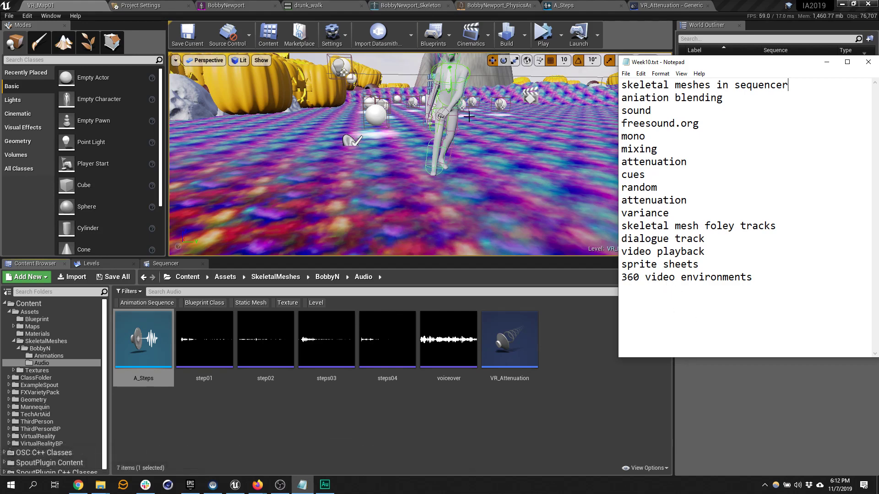
pyautogui.moveTo(487, 137); pyautogui.dragTo(512, 86, button='right')
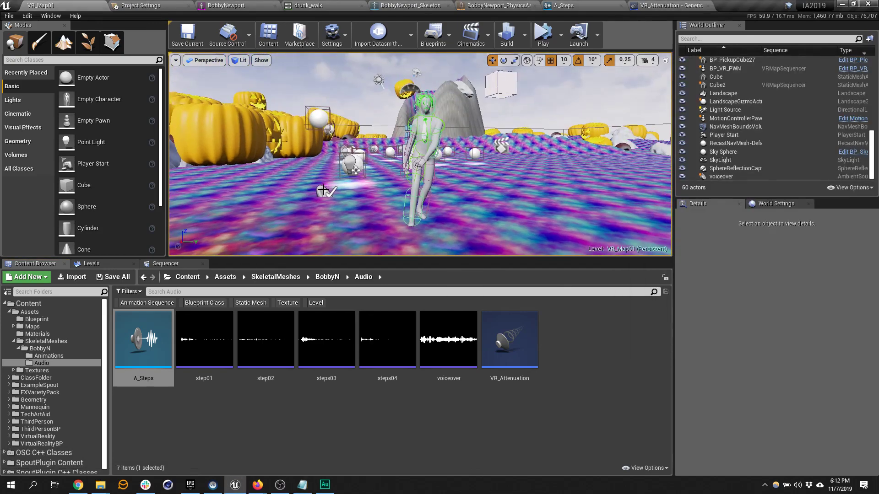
# Attach the voiceover ambient sound to the Head bone of BobbyNewport in the World Outliner.
pyautogui.click(324, 189)
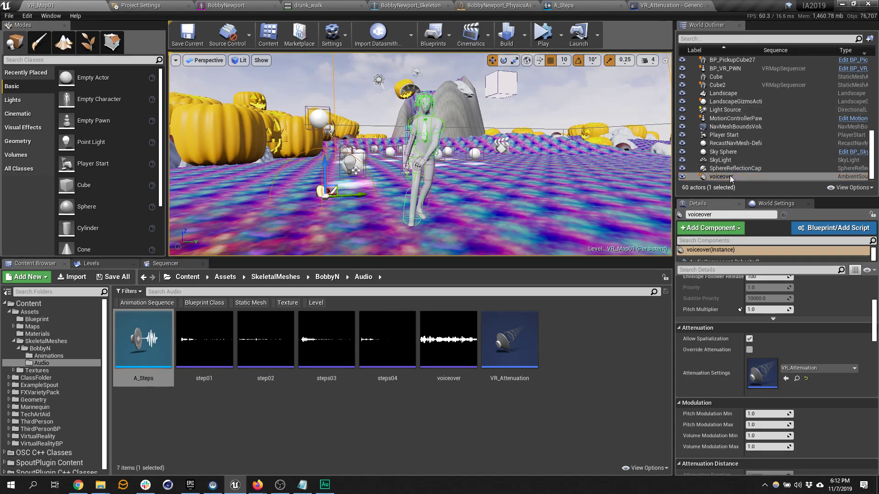
pyautogui.scroll(5, 732, 128)
pyautogui.scroll(3, 711, 96)
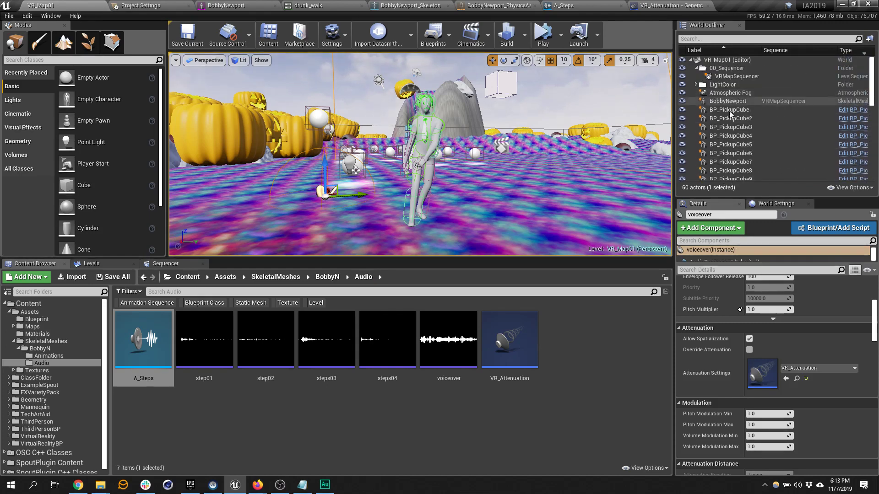
pyautogui.scroll(-3, 741, 137)
pyautogui.scroll(-5, 747, 164)
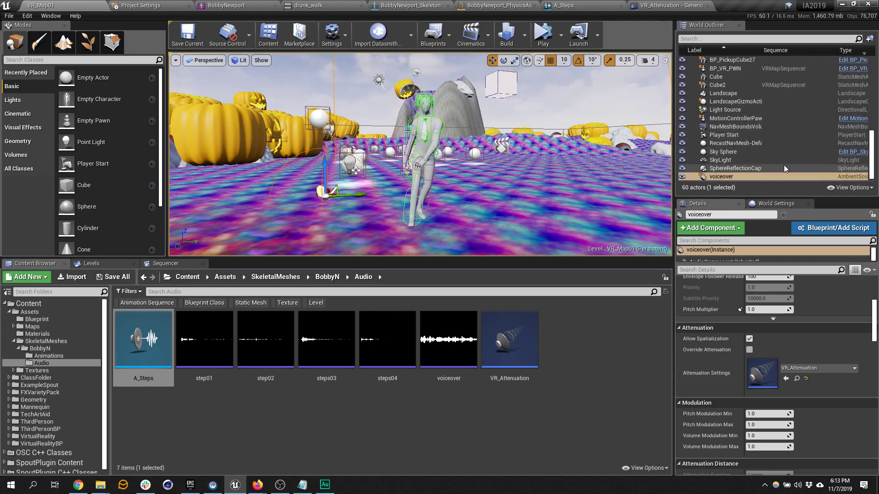
pyautogui.moveTo(726, 178); pyautogui.dragTo(726, 100)
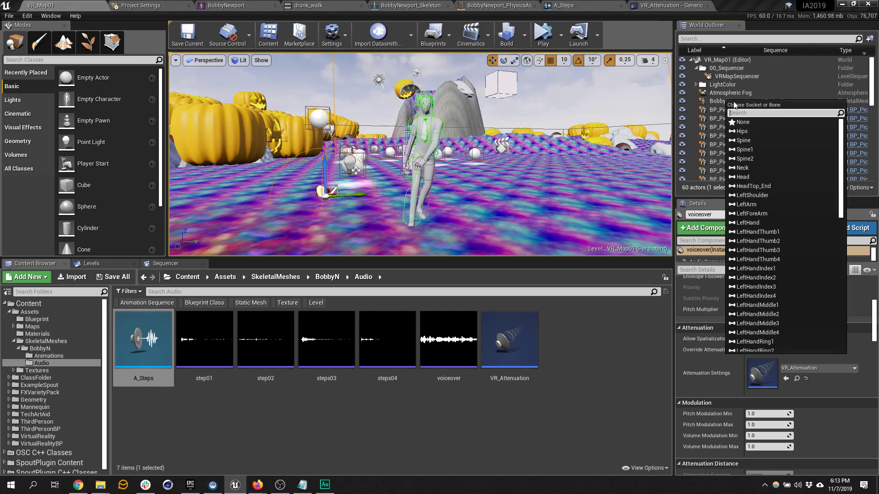
pyautogui.click(754, 174)
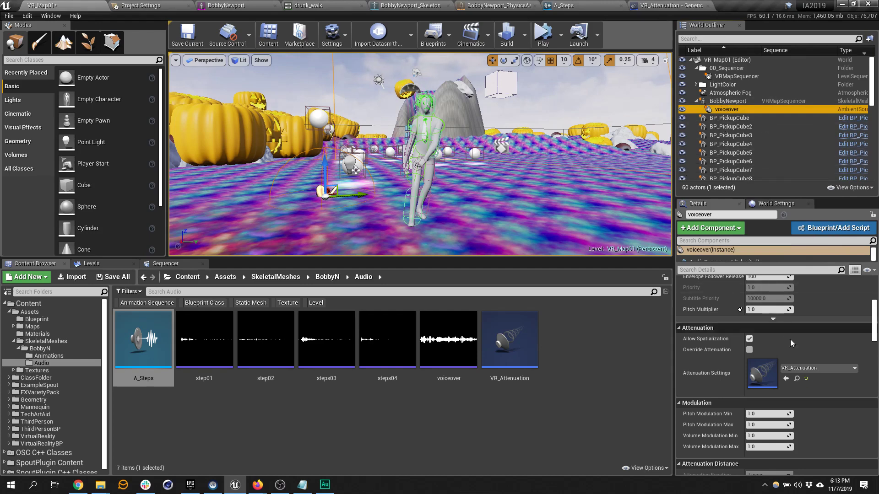
# Zero the attached voiceover's X, Y and Z location and its X and Y rotation.
pyautogui.scroll(6, 787, 310)
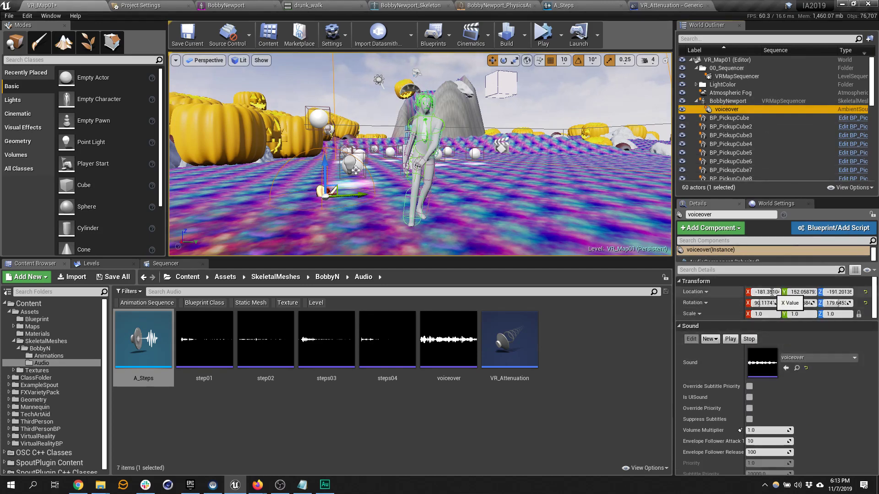
pyautogui.click(770, 292)
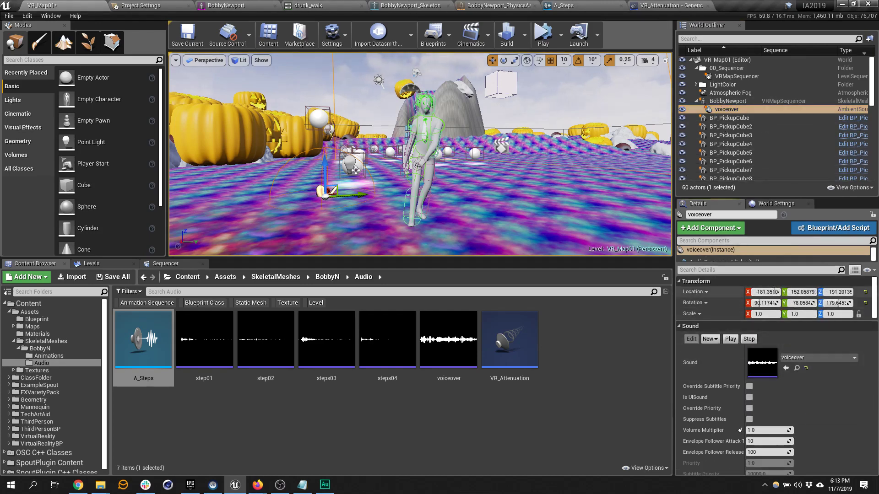
pyautogui.doubleClick(773, 291)
pyautogui.write('0')
pyautogui.press('Tab')
pyautogui.write('0')
pyautogui.press('Tab')
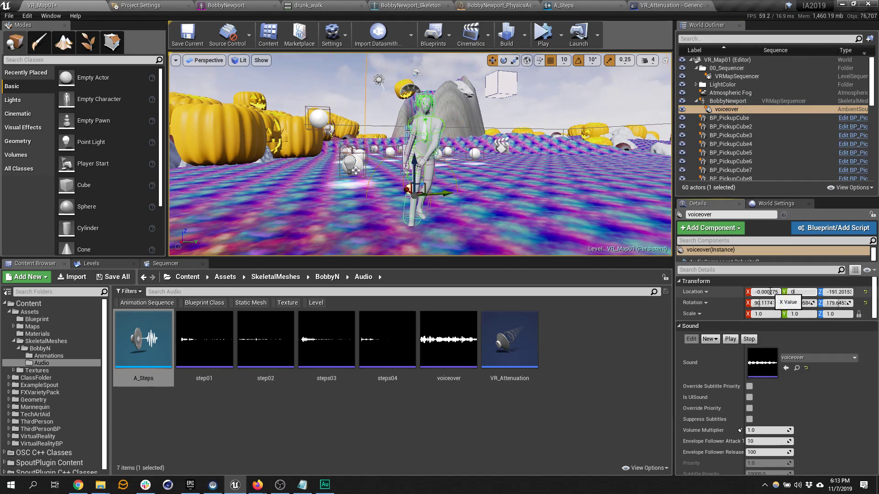
pyautogui.write('0')
pyautogui.press('Tab')
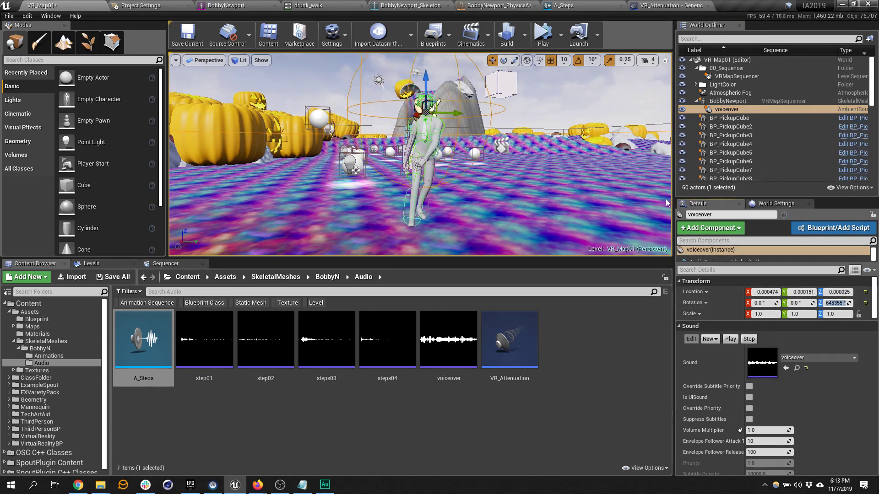
# Scrub VRMapSequencer to frame 91 and check the voiceover's position on the character's head.
pyautogui.click(165, 263)
pyautogui.moveTo(483, 293); pyautogui.dragTo(473, 312)
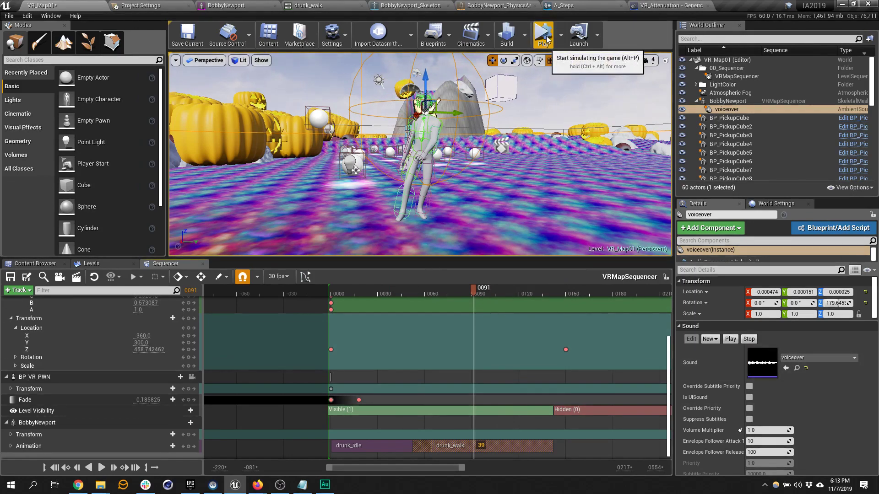
pyautogui.press('w')
pyautogui.moveTo(517, 116); pyautogui.dragTo(453, 132, button='right')
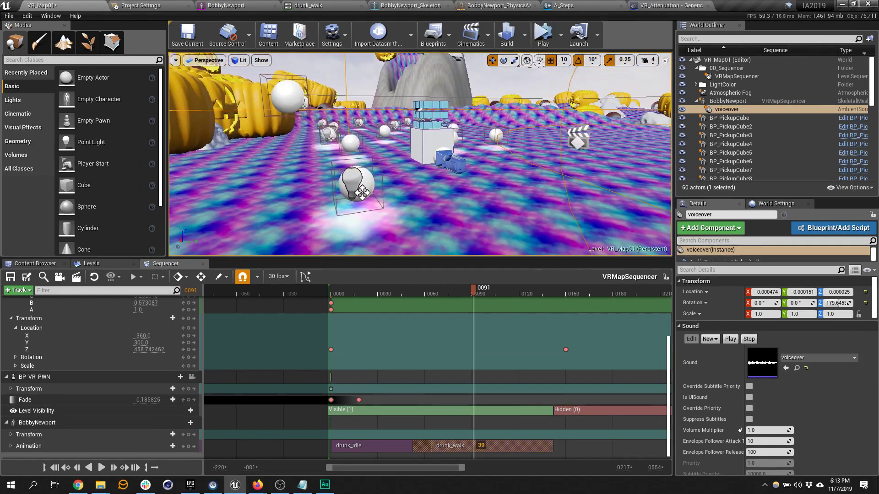
pyautogui.moveTo(565, 131); pyautogui.dragTo(620, 122, button='right')
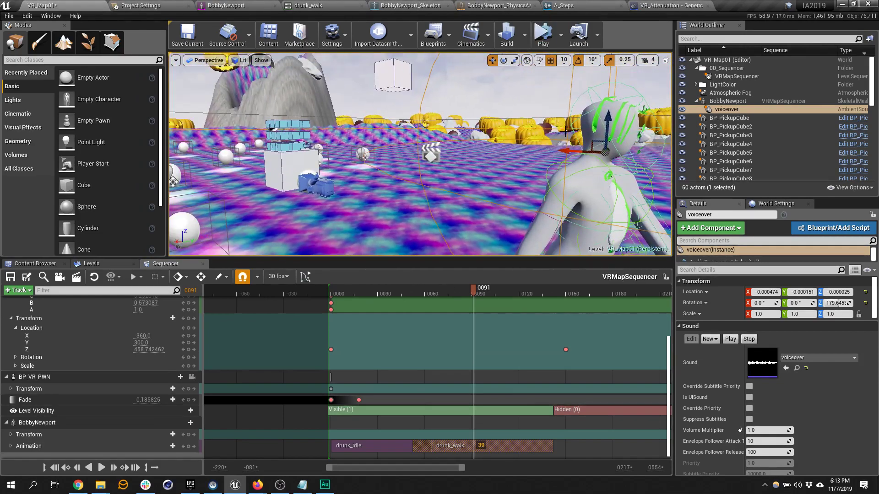
# Simulate the level to test the character's sound, stop the simulation and return to the view of the character.
pyautogui.click(543, 36)
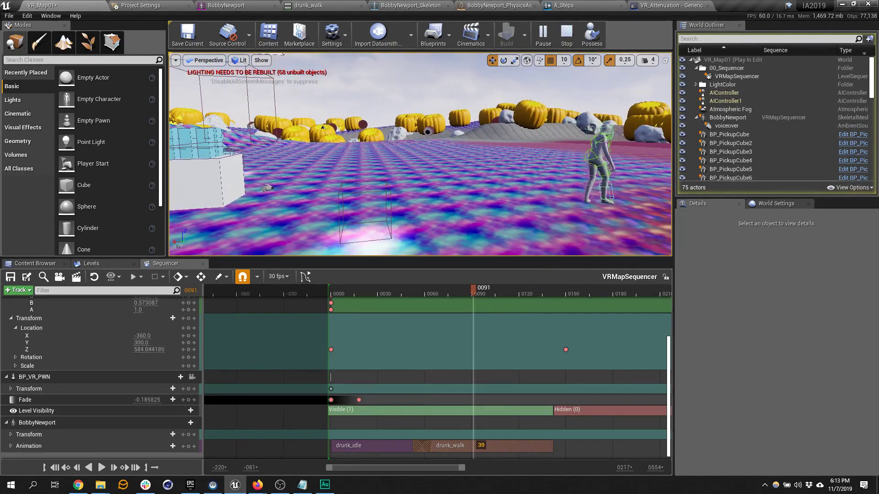
pyautogui.click(566, 36)
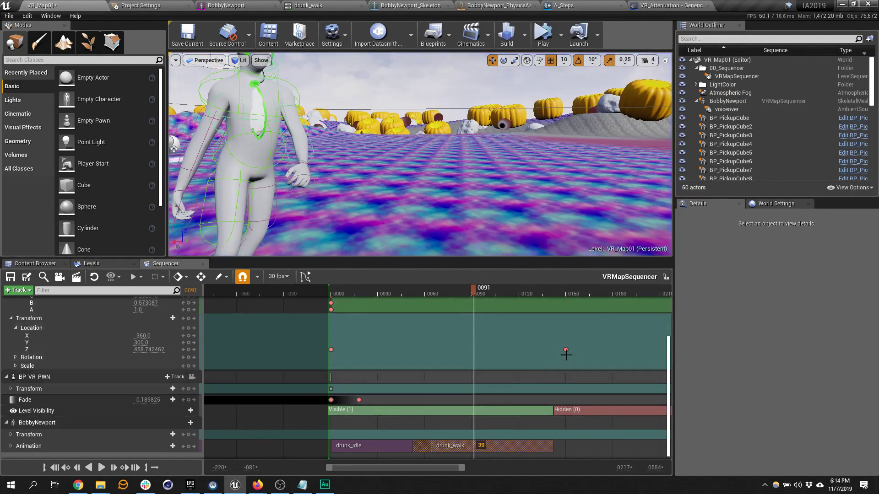
pyautogui.moveTo(535, 145)
pyautogui.mouseDown(button='right')
pyautogui.moveTo(485, 145)
pyautogui.moveTo(552, 142)
pyautogui.mouseUp(button='right')
pyautogui.press('s')
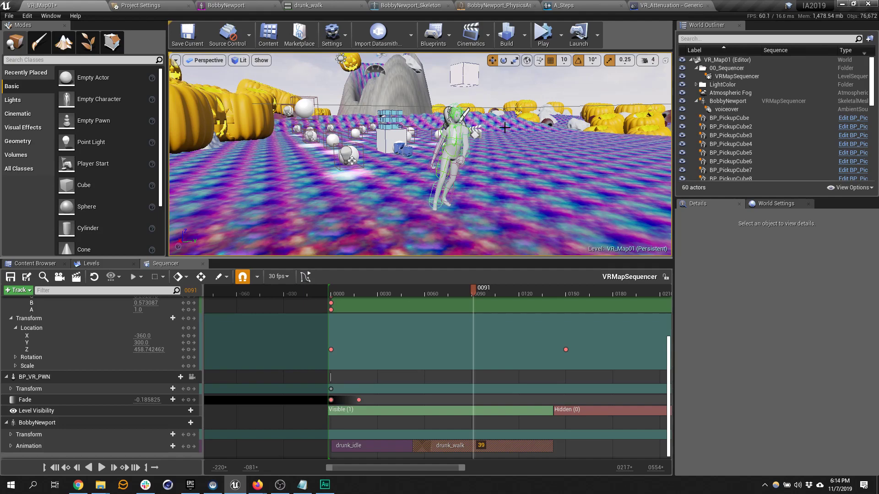
# Look over the Favorites effect presets in Adobe Audition and return to the VR_Map01 level in Unreal Editor.
pyautogui.click(324, 484)
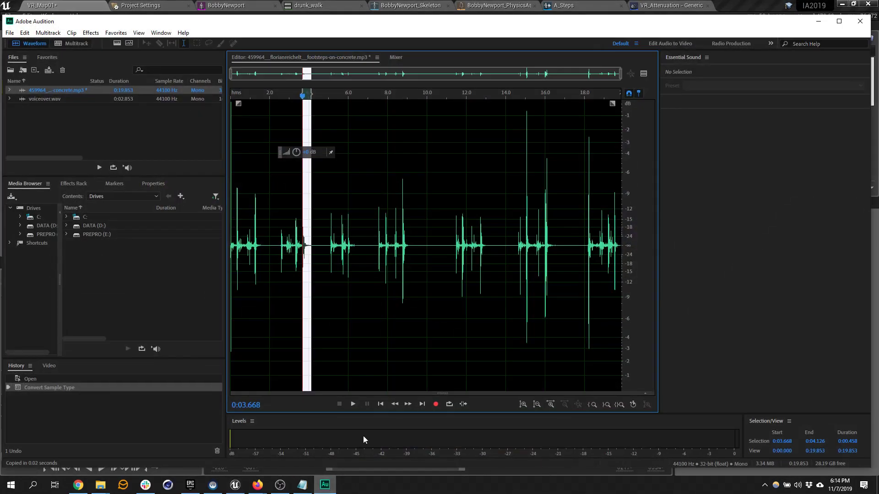
pyautogui.click(376, 314)
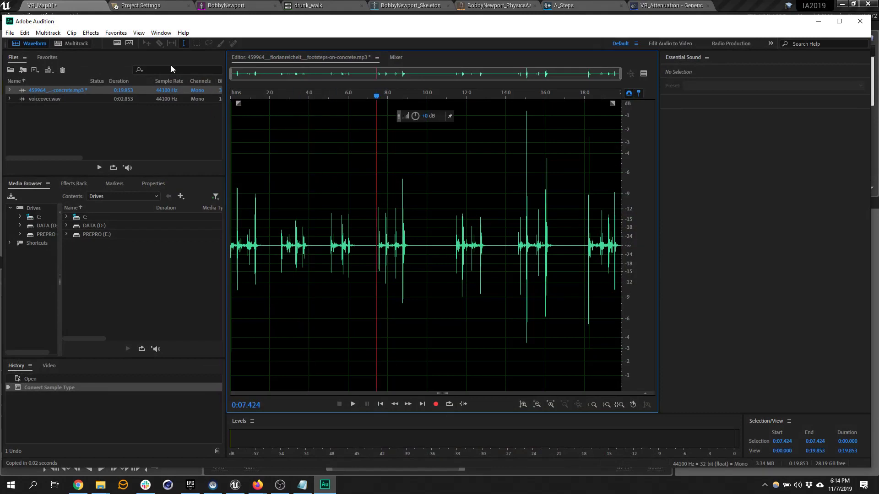
pyautogui.click(128, 34)
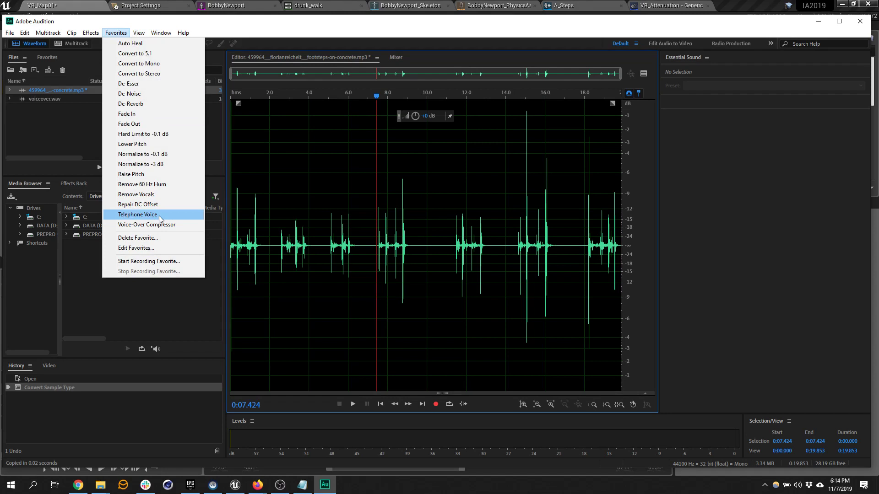
pyautogui.click(57, 5)
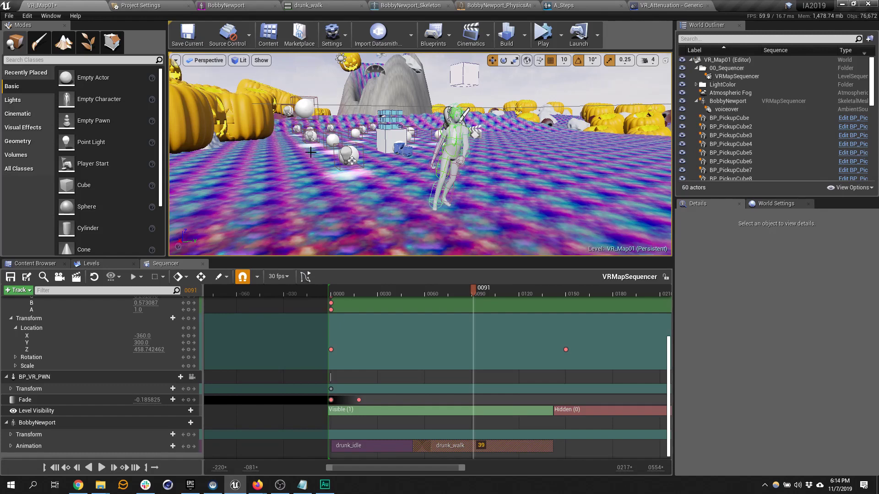
pyautogui.keyDown('alt'); pyautogui.moveTo(522, 143); pyautogui.dragTo(540, 158); pyautogui.keyUp('alt')
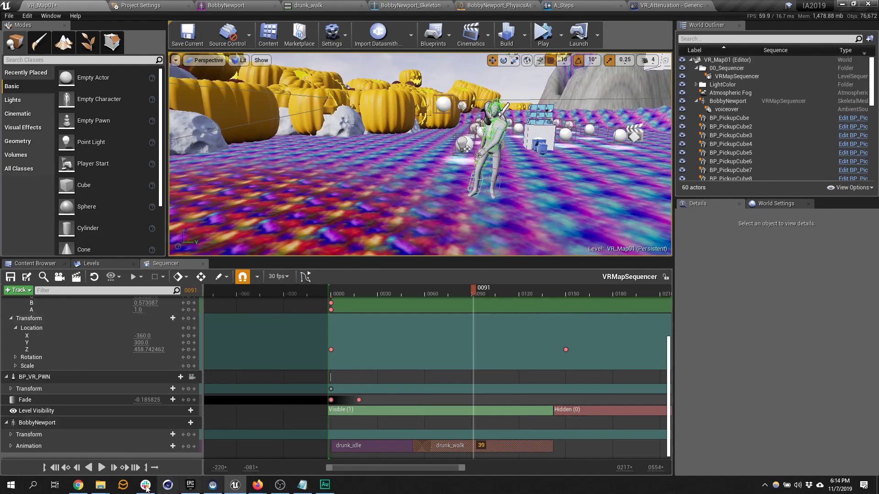
# Switch to Chrome, search the web for wwise and look through Audiokinetic's Wwise product page in its own tab.
pyautogui.click(79, 484)
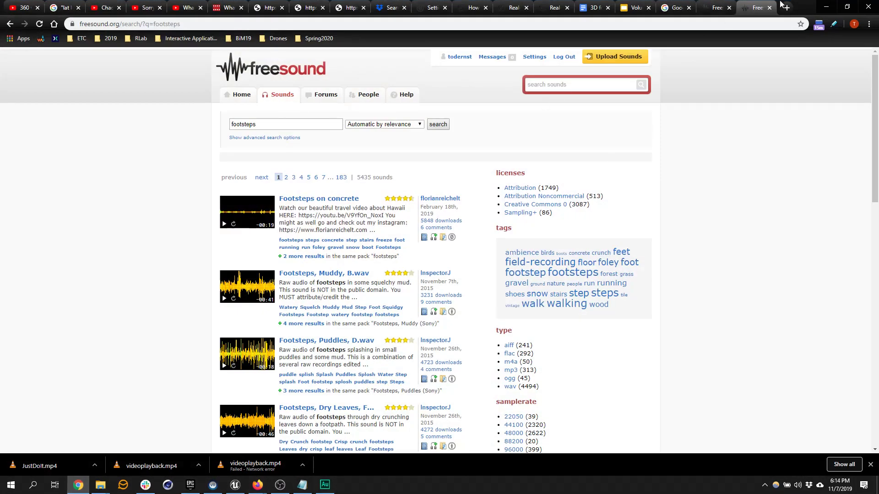
pyautogui.click(613, 28)
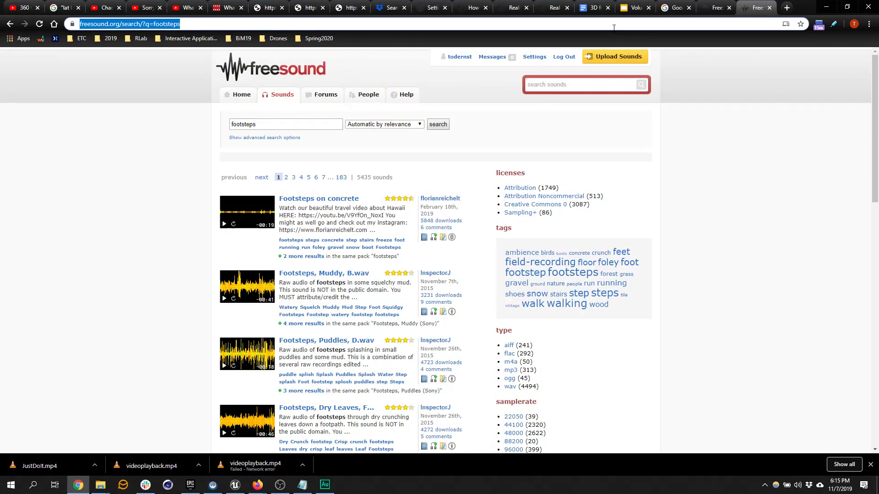
pyautogui.write('wwise')
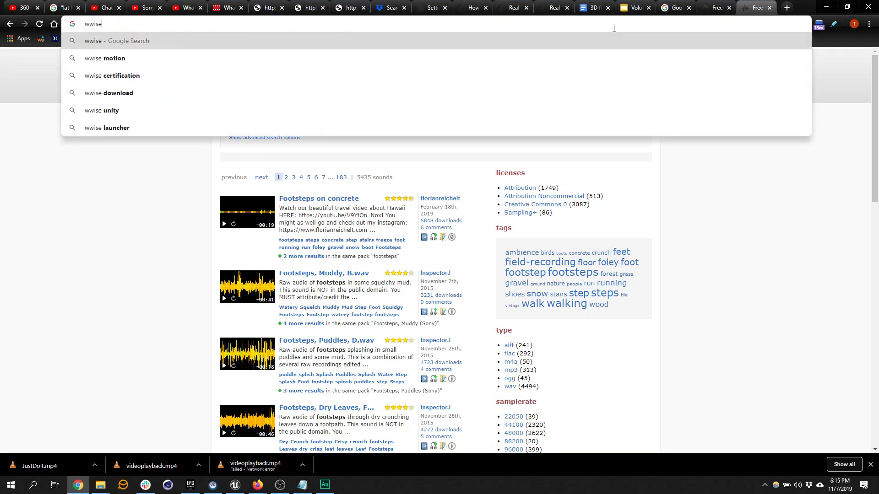
pyautogui.press('Return')
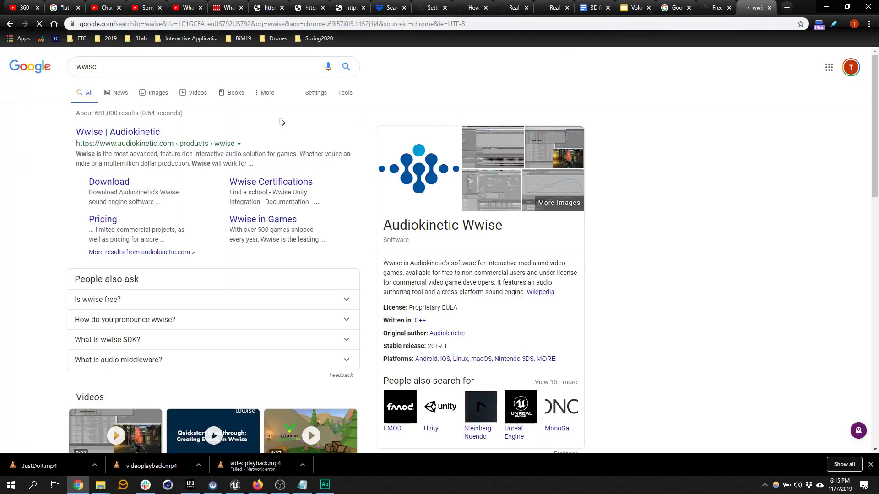
pyautogui.middleClick(121, 132)
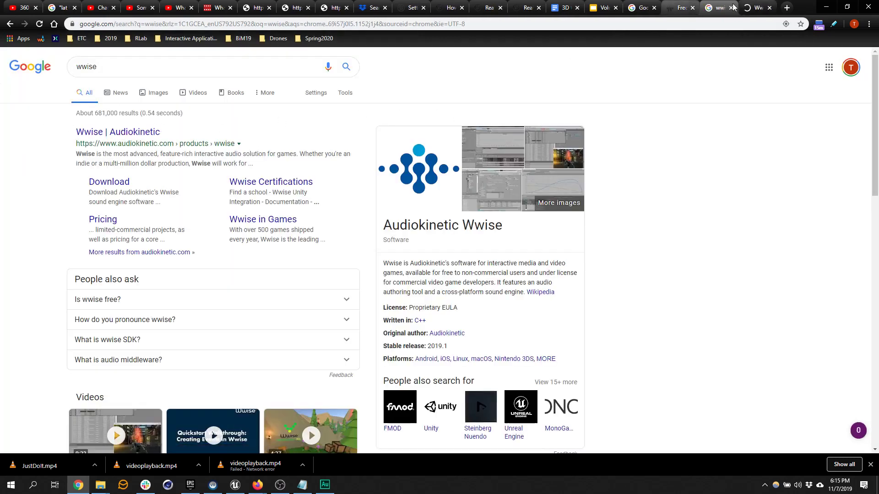
pyautogui.hotkey('ctrl', 'Tab')
pyautogui.scroll(-15, 397, 289)
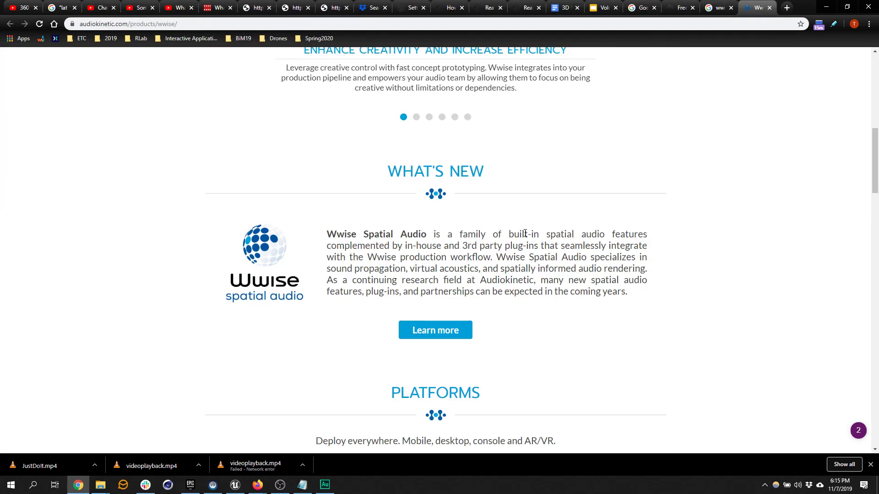
# Search for fmod in a new tab and look through the FMOD home page.
pyautogui.click(787, 8)
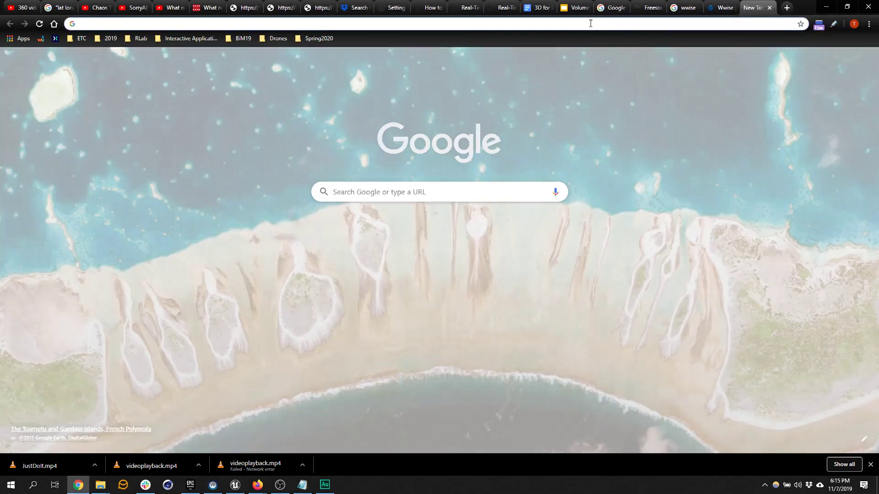
pyautogui.write('fmod')
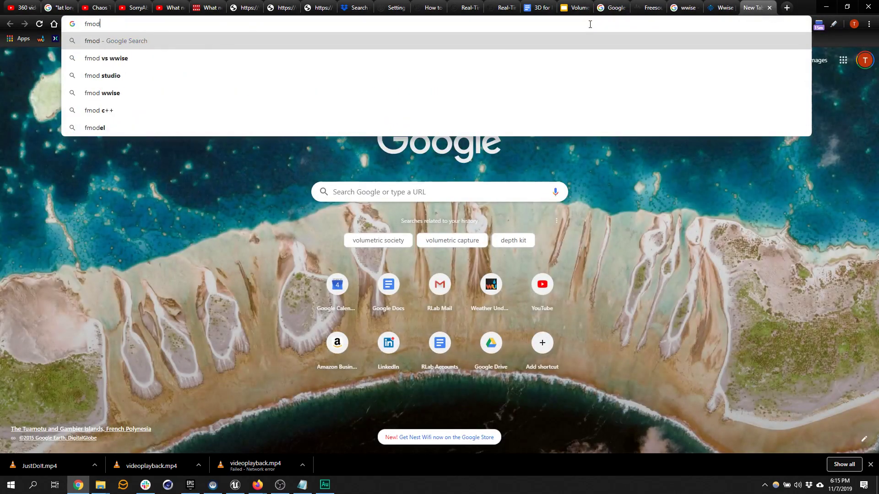
pyautogui.press('Return')
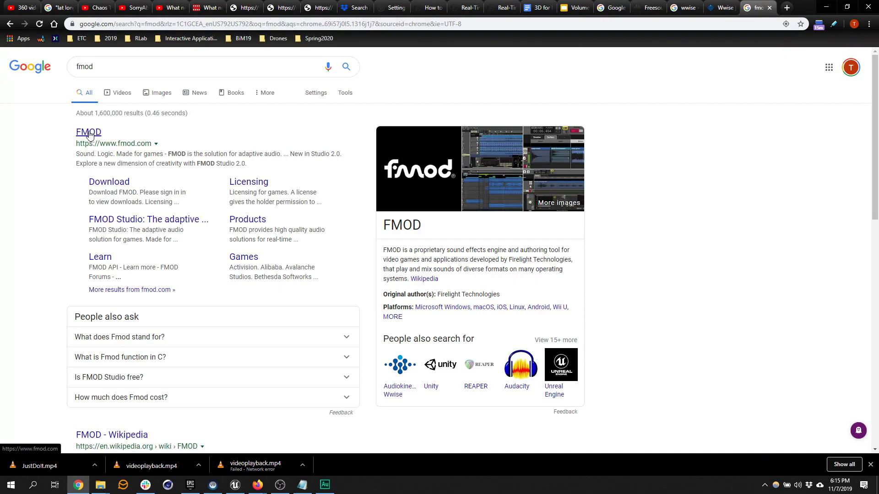
pyautogui.click(89, 133)
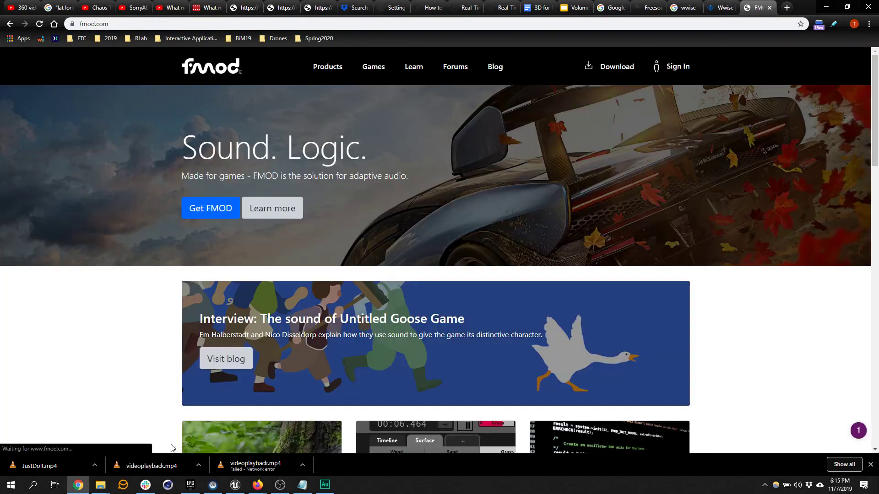
pyautogui.scroll(-4, 598, 308)
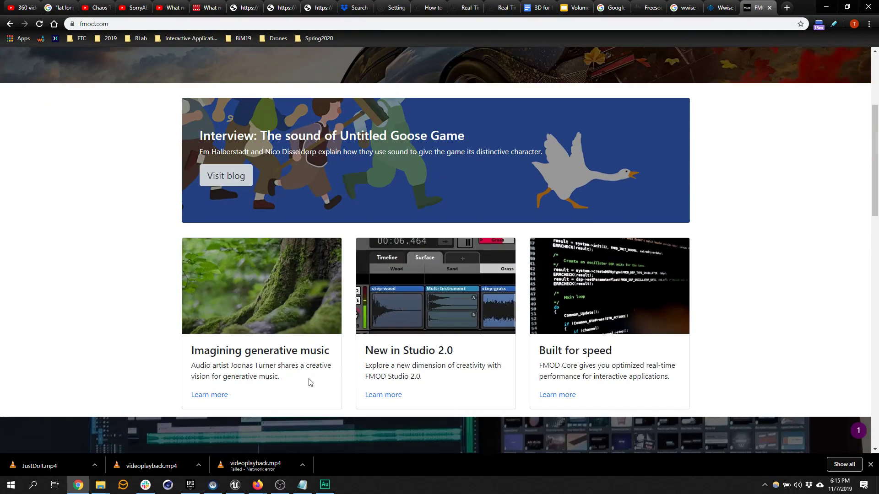
pyautogui.scroll(-6, 431, 365)
pyautogui.scroll(-11, 465, 315)
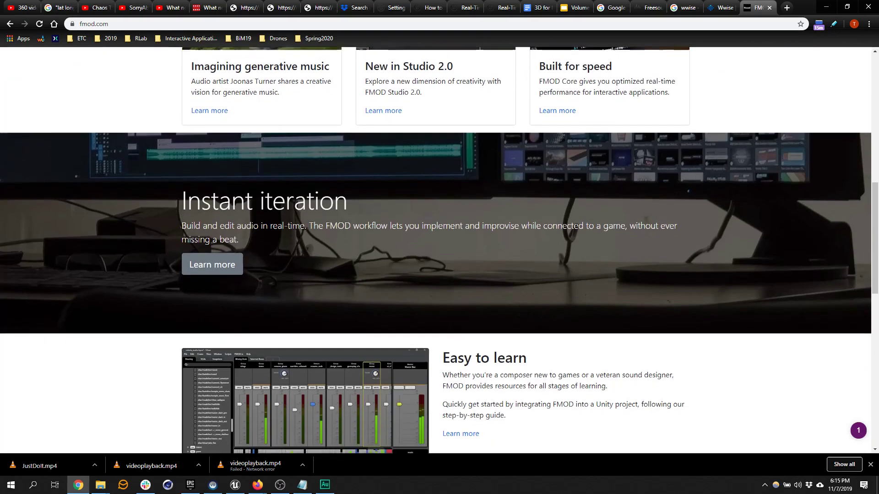
pyautogui.scroll(20, 431, 303)
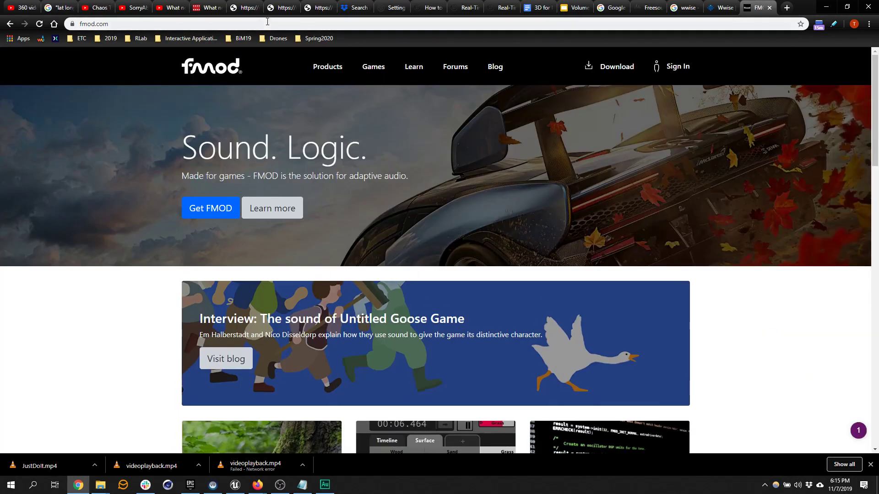
# Copy the FMOD site address and post it in the #week10 channel of the 3DIA2019 workspace in Slack.
pyautogui.click(216, 22)
pyautogui.hotkey('ctrl', 'c')
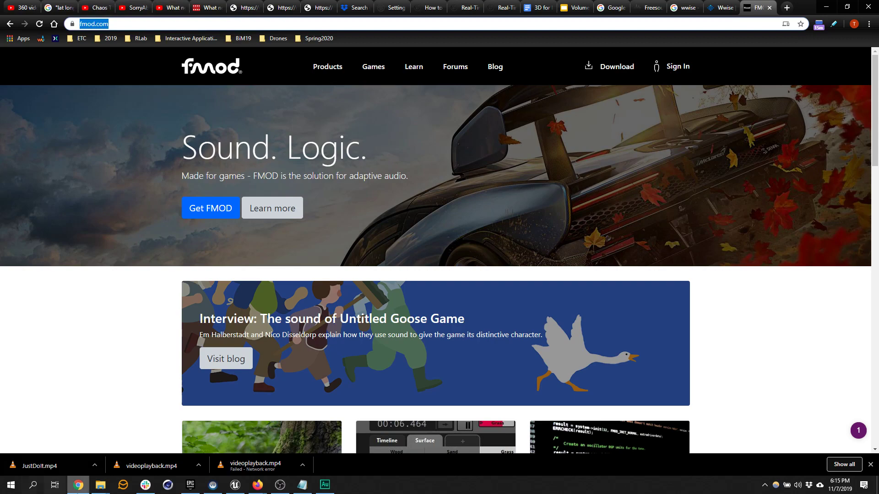
pyautogui.click(145, 485)
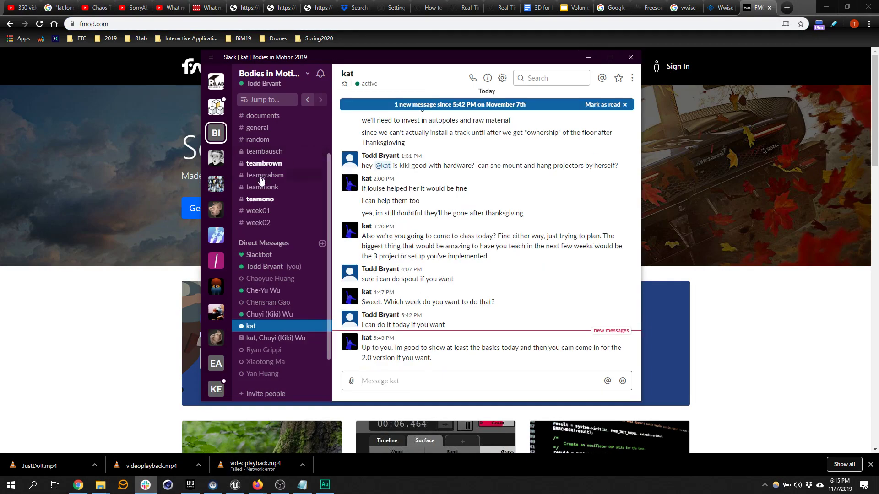
pyautogui.click(216, 108)
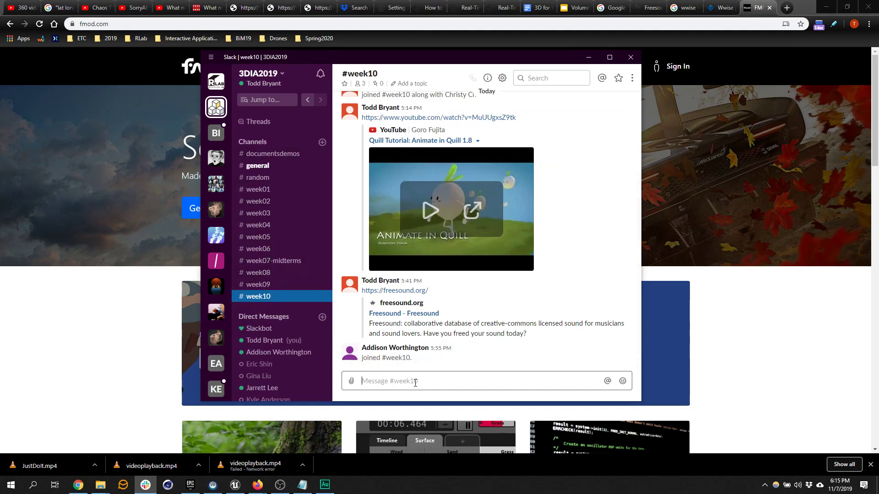
pyautogui.hotkey('ctrl', 'v')
pyautogui.press('Return')
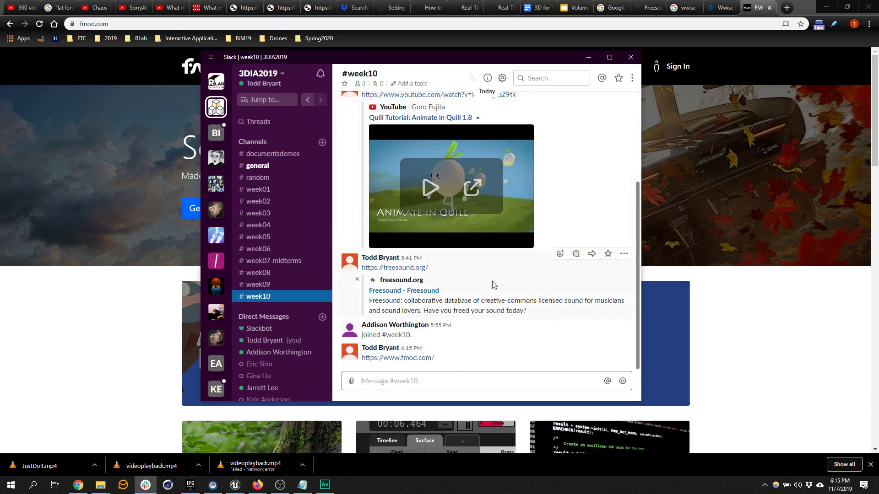
pyautogui.click(277, 487)
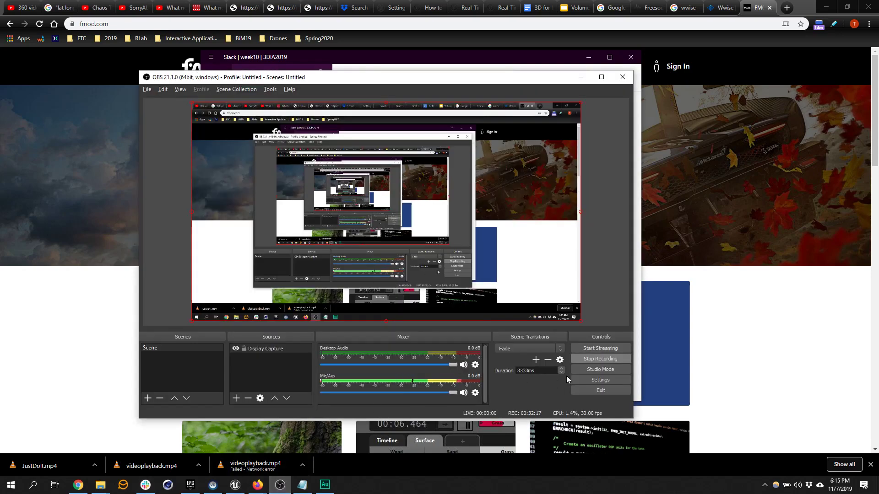